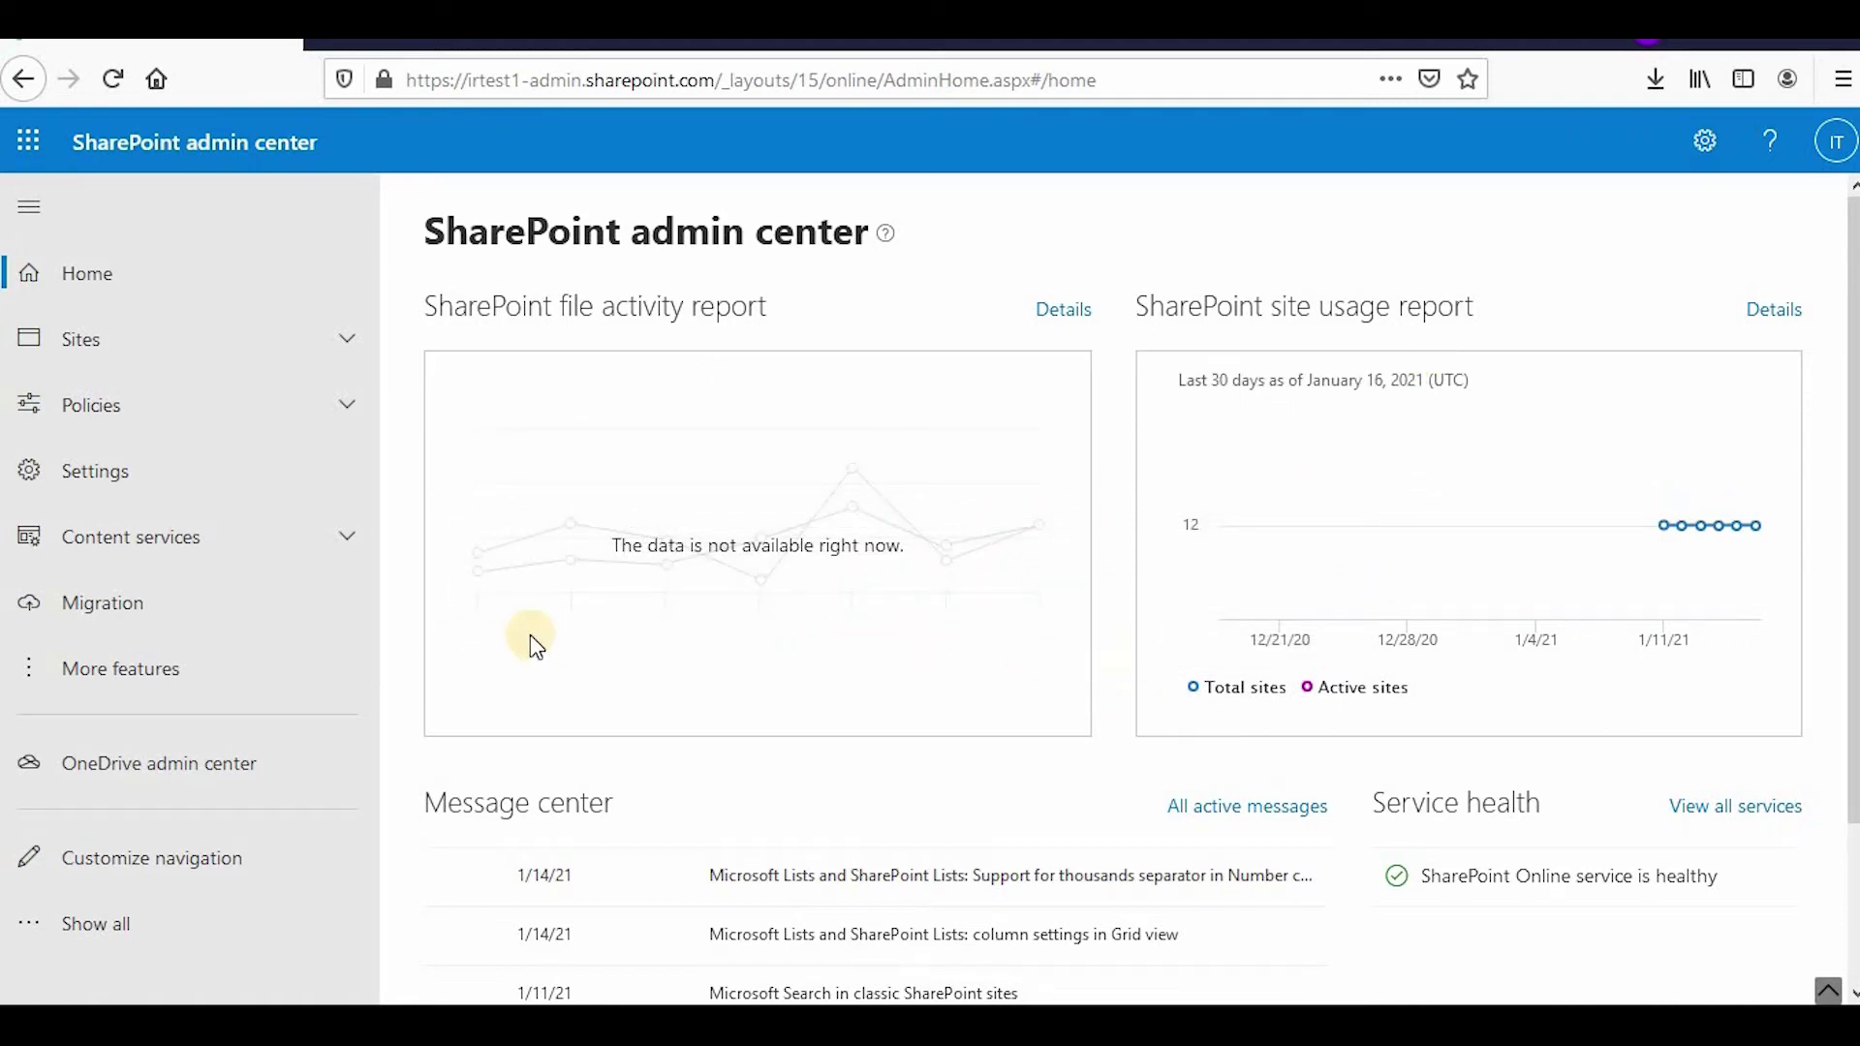
Expand Policies and open Sharing to see SharePoint and OneDrive external sharing levels
{"action": "left_click", "coordinate": [342, 415]}
{"action": "left_click", "coordinate": [306, 479]}
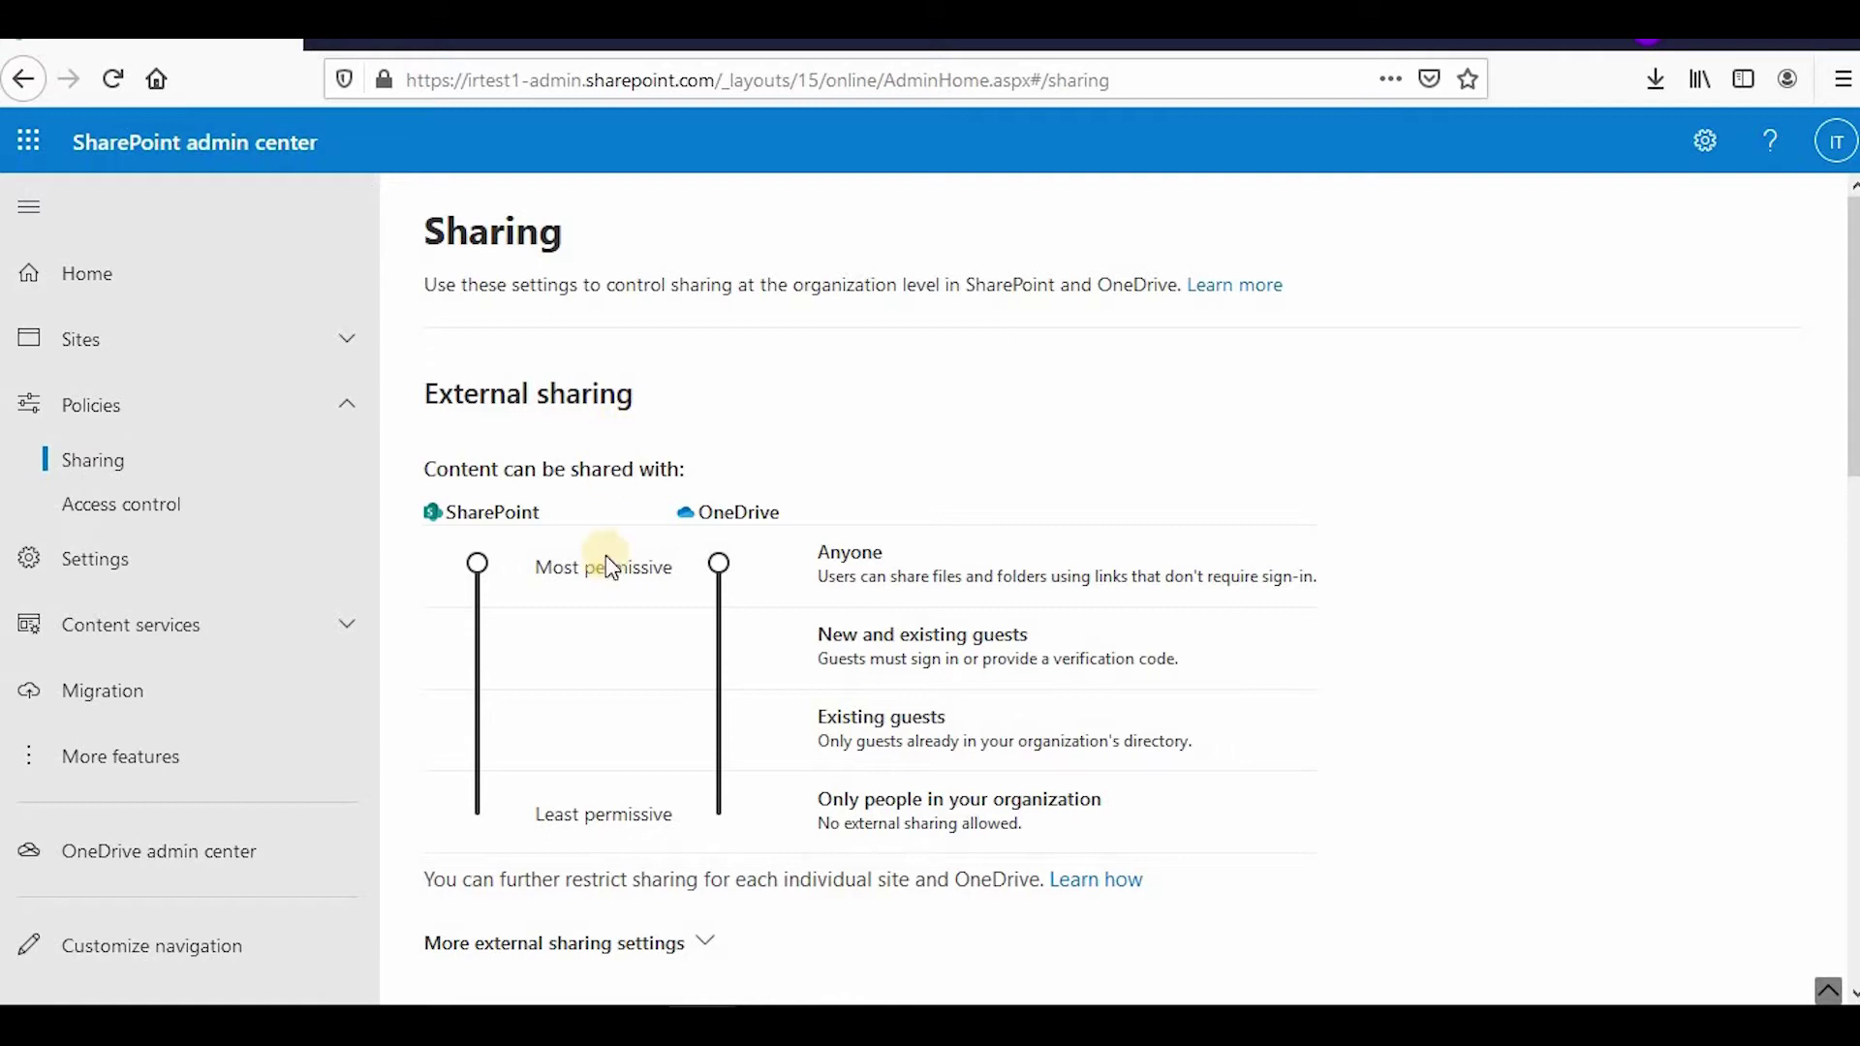
Highlight the SharePoint, OneDrive, Most permissive and Least permissive labels on the sharing sliders
{"action": "double_click", "coordinate": [535, 510]}
{"action": "left_click_drag", "start_coordinate": [715, 512], "coordinate": [760, 512]}
{"action": "left_click", "coordinate": [605, 567]}
{"action": "triple_click", "coordinate": [605, 566]}
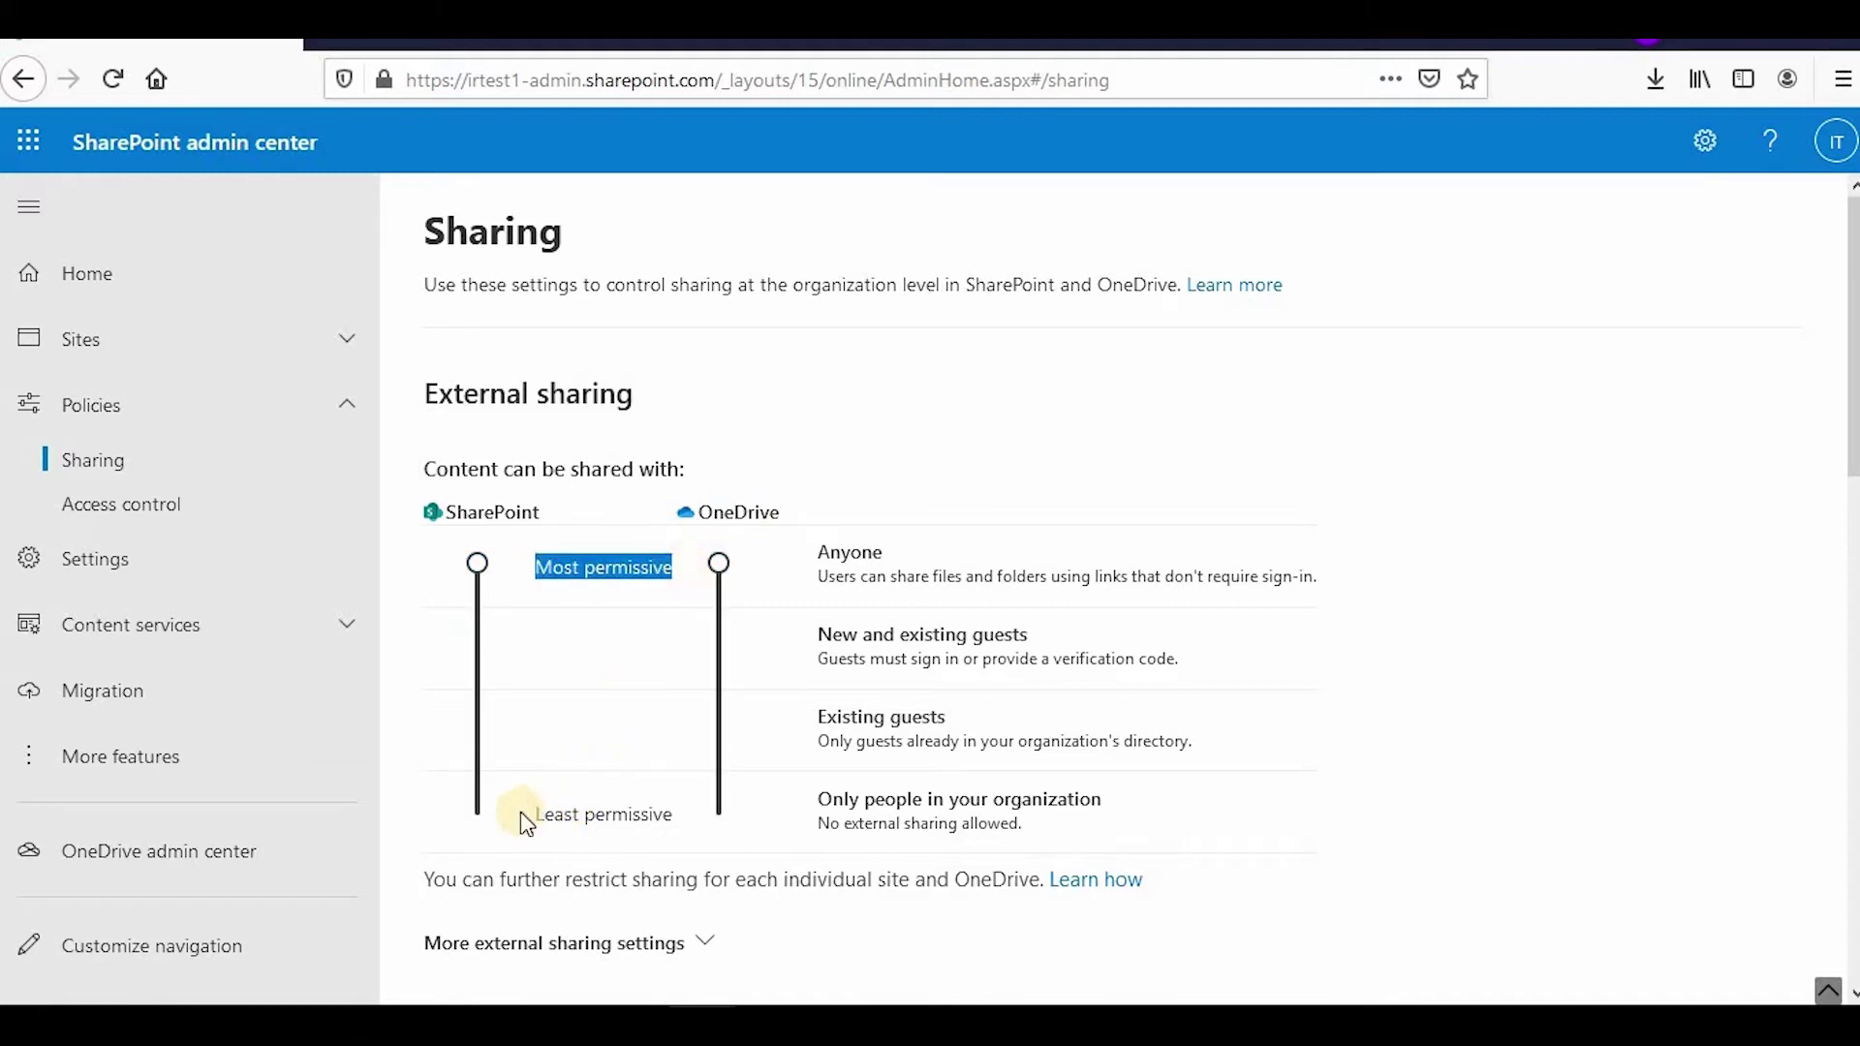
{"action": "left_click_drag", "start_coordinate": [523, 814], "coordinate": [657, 812]}
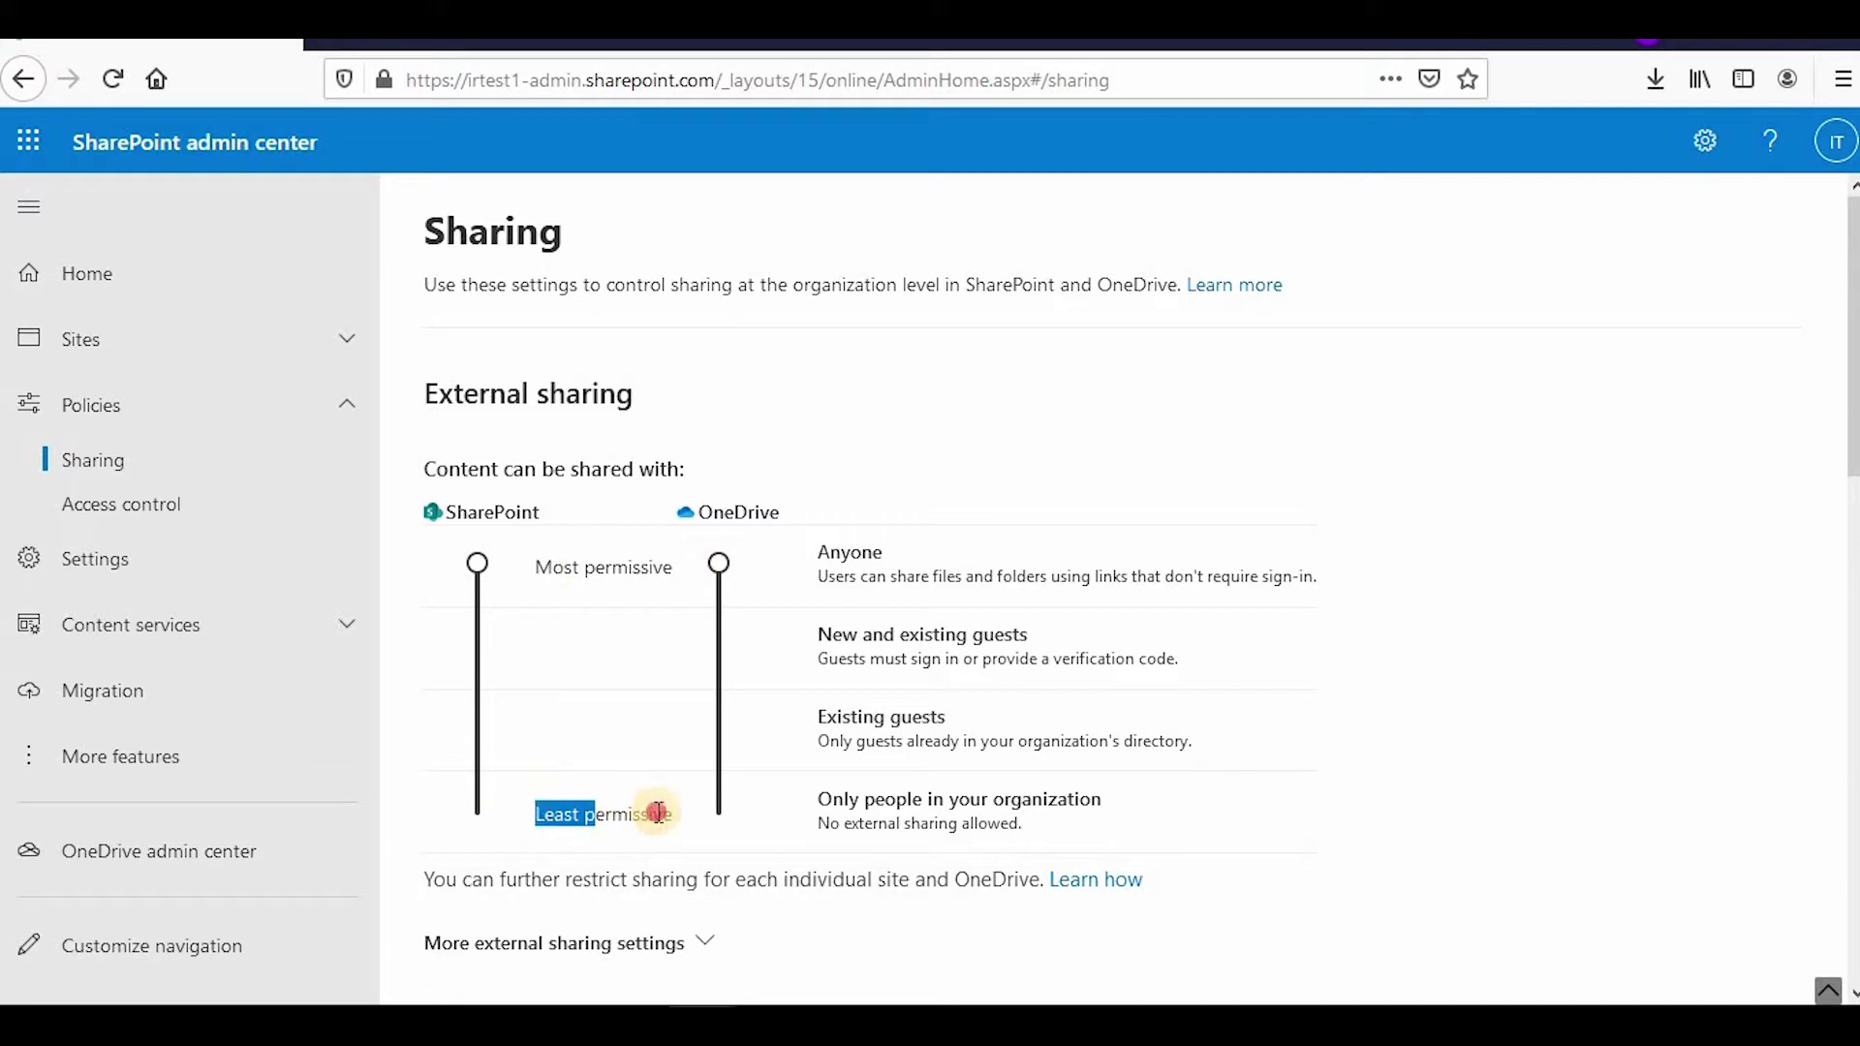
{"action": "left_click", "coordinate": [478, 567]}
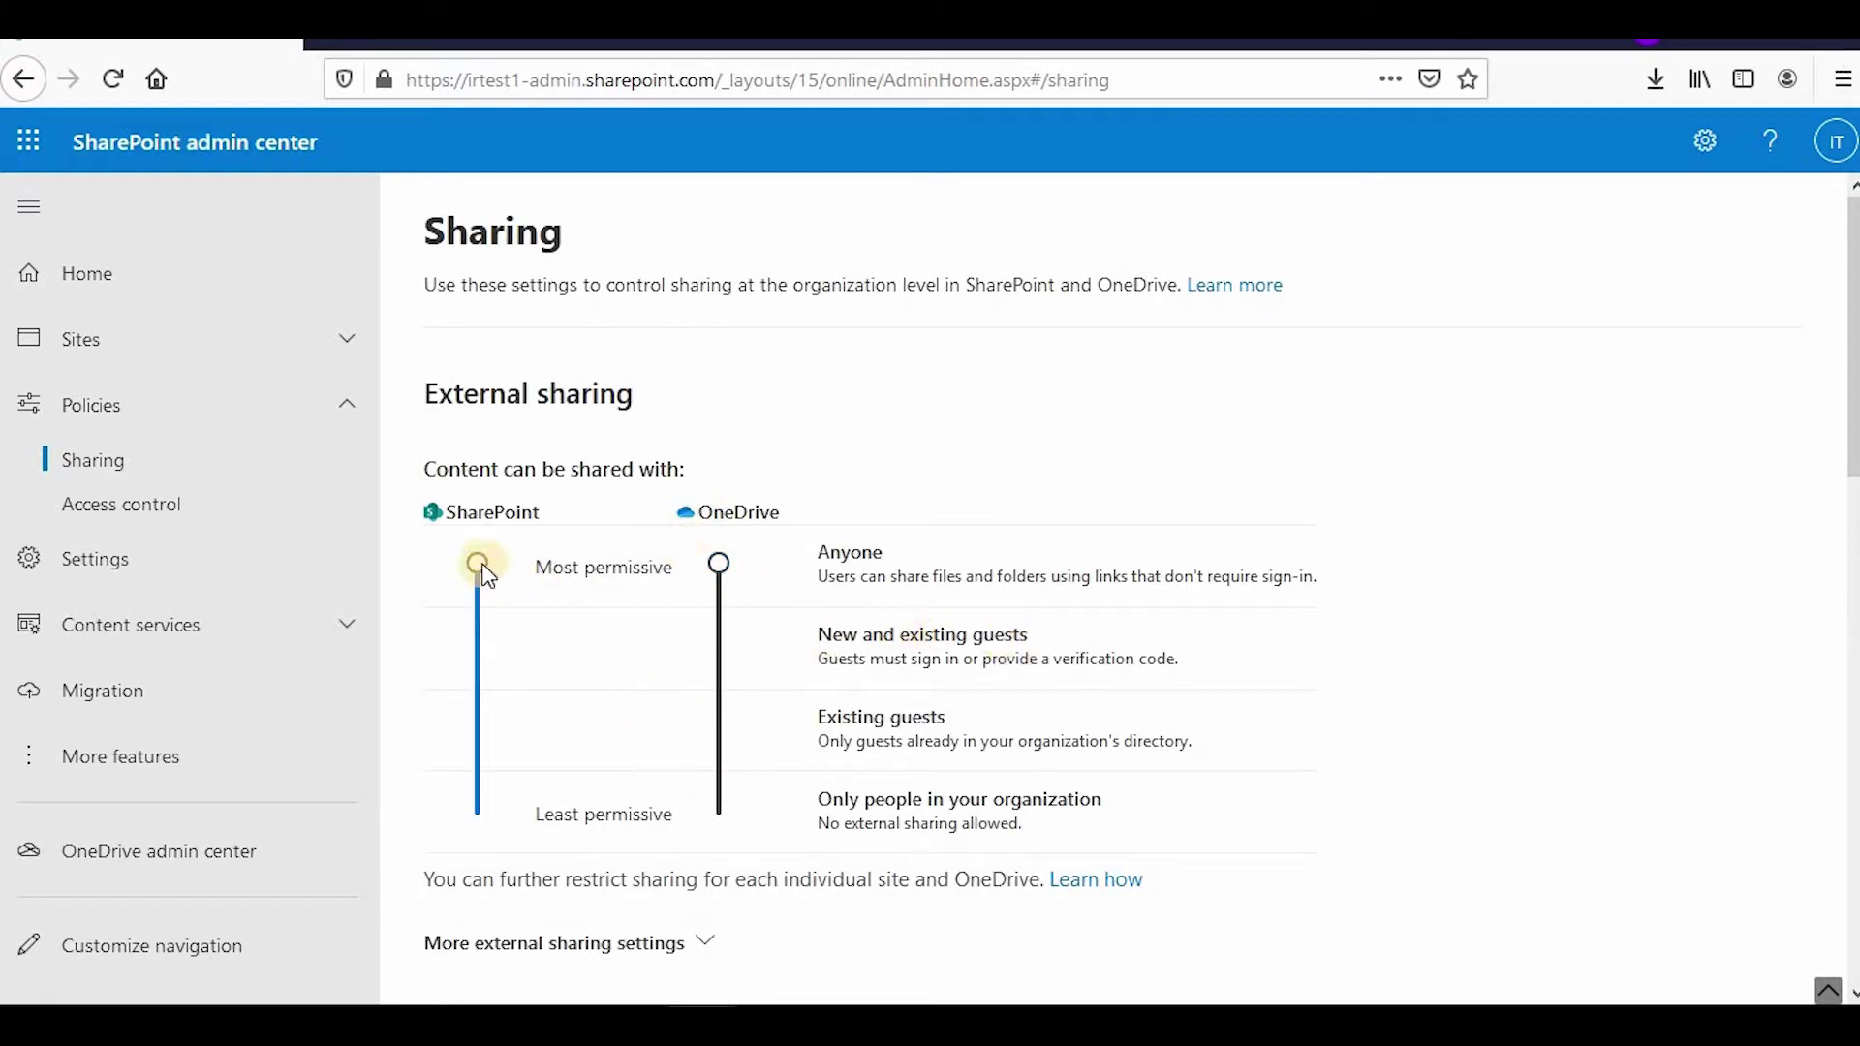
Try several OneDrive levels, then settle SharePoint and OneDrive at New and existing guests
{"action": "left_click_drag", "start_coordinate": [484, 607], "coordinate": [480, 818]}
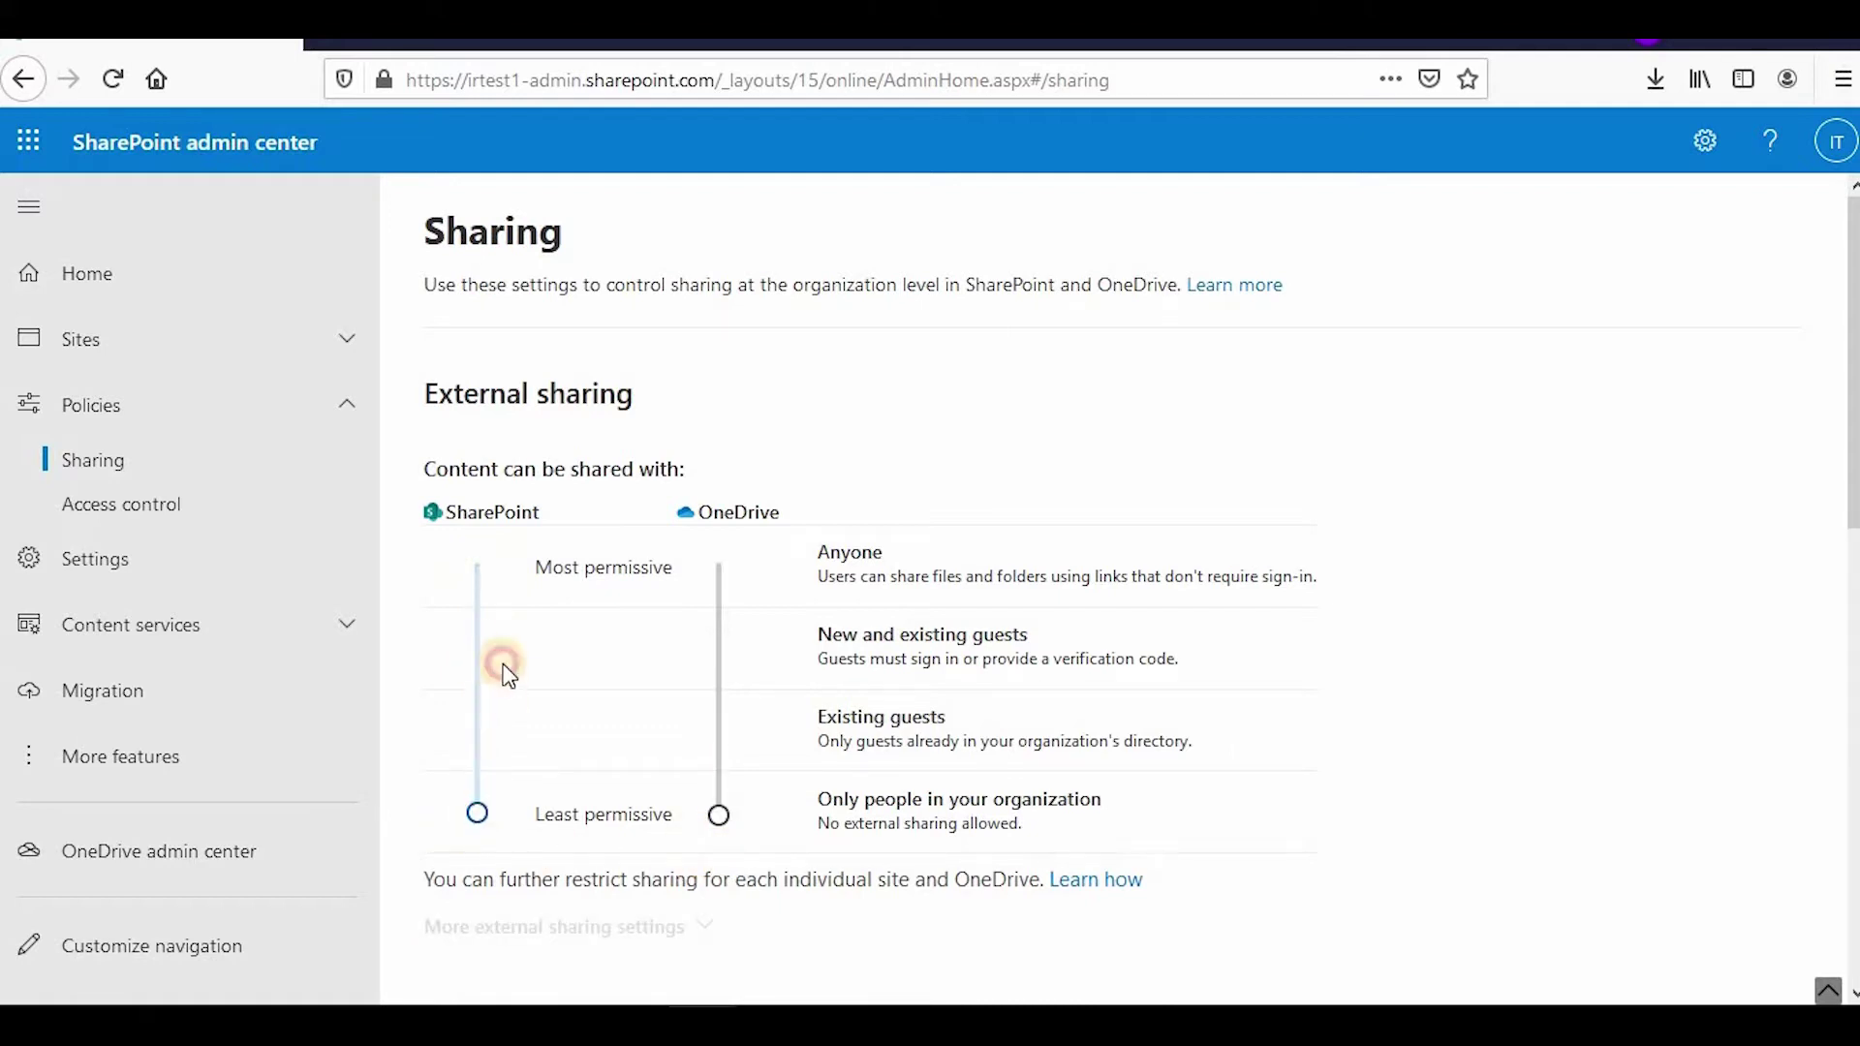
{"action": "left_click", "coordinate": [496, 565]}
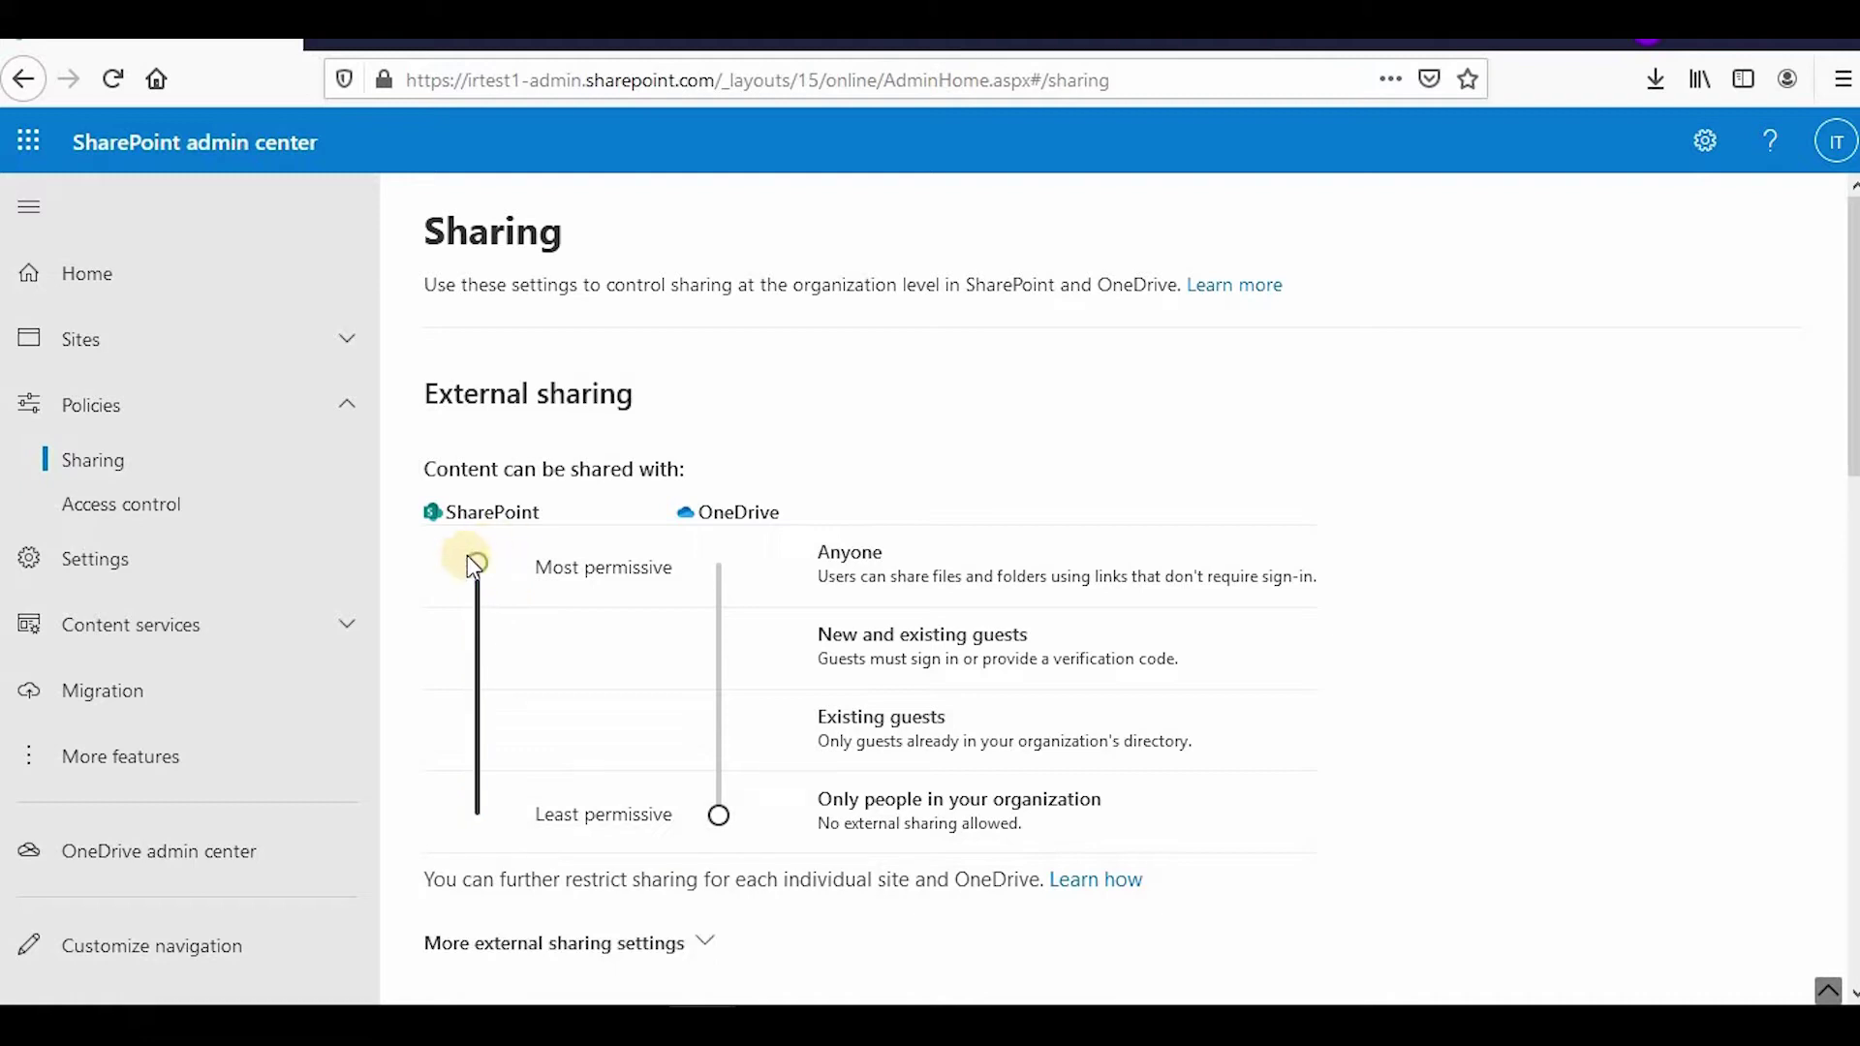
{"action": "left_click", "coordinate": [719, 603]}
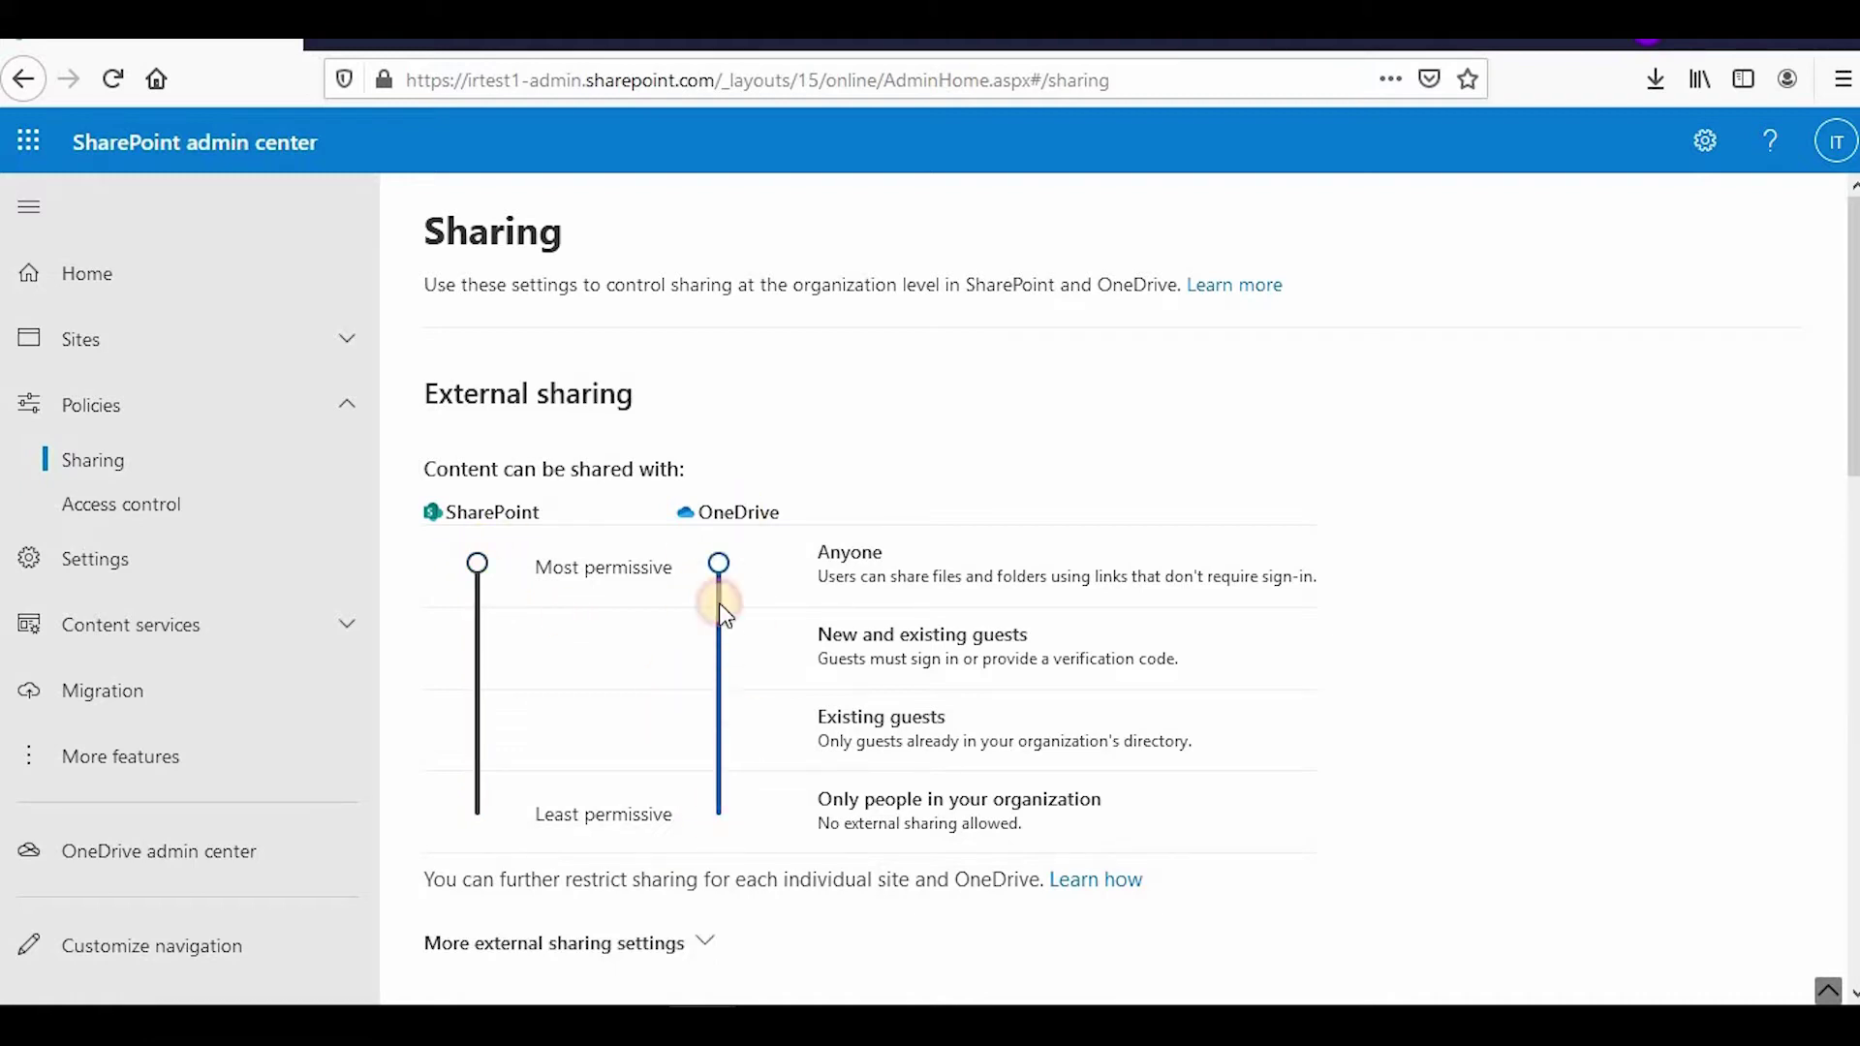
{"action": "left_click_drag", "start_coordinate": [712, 571], "coordinate": [713, 639]}
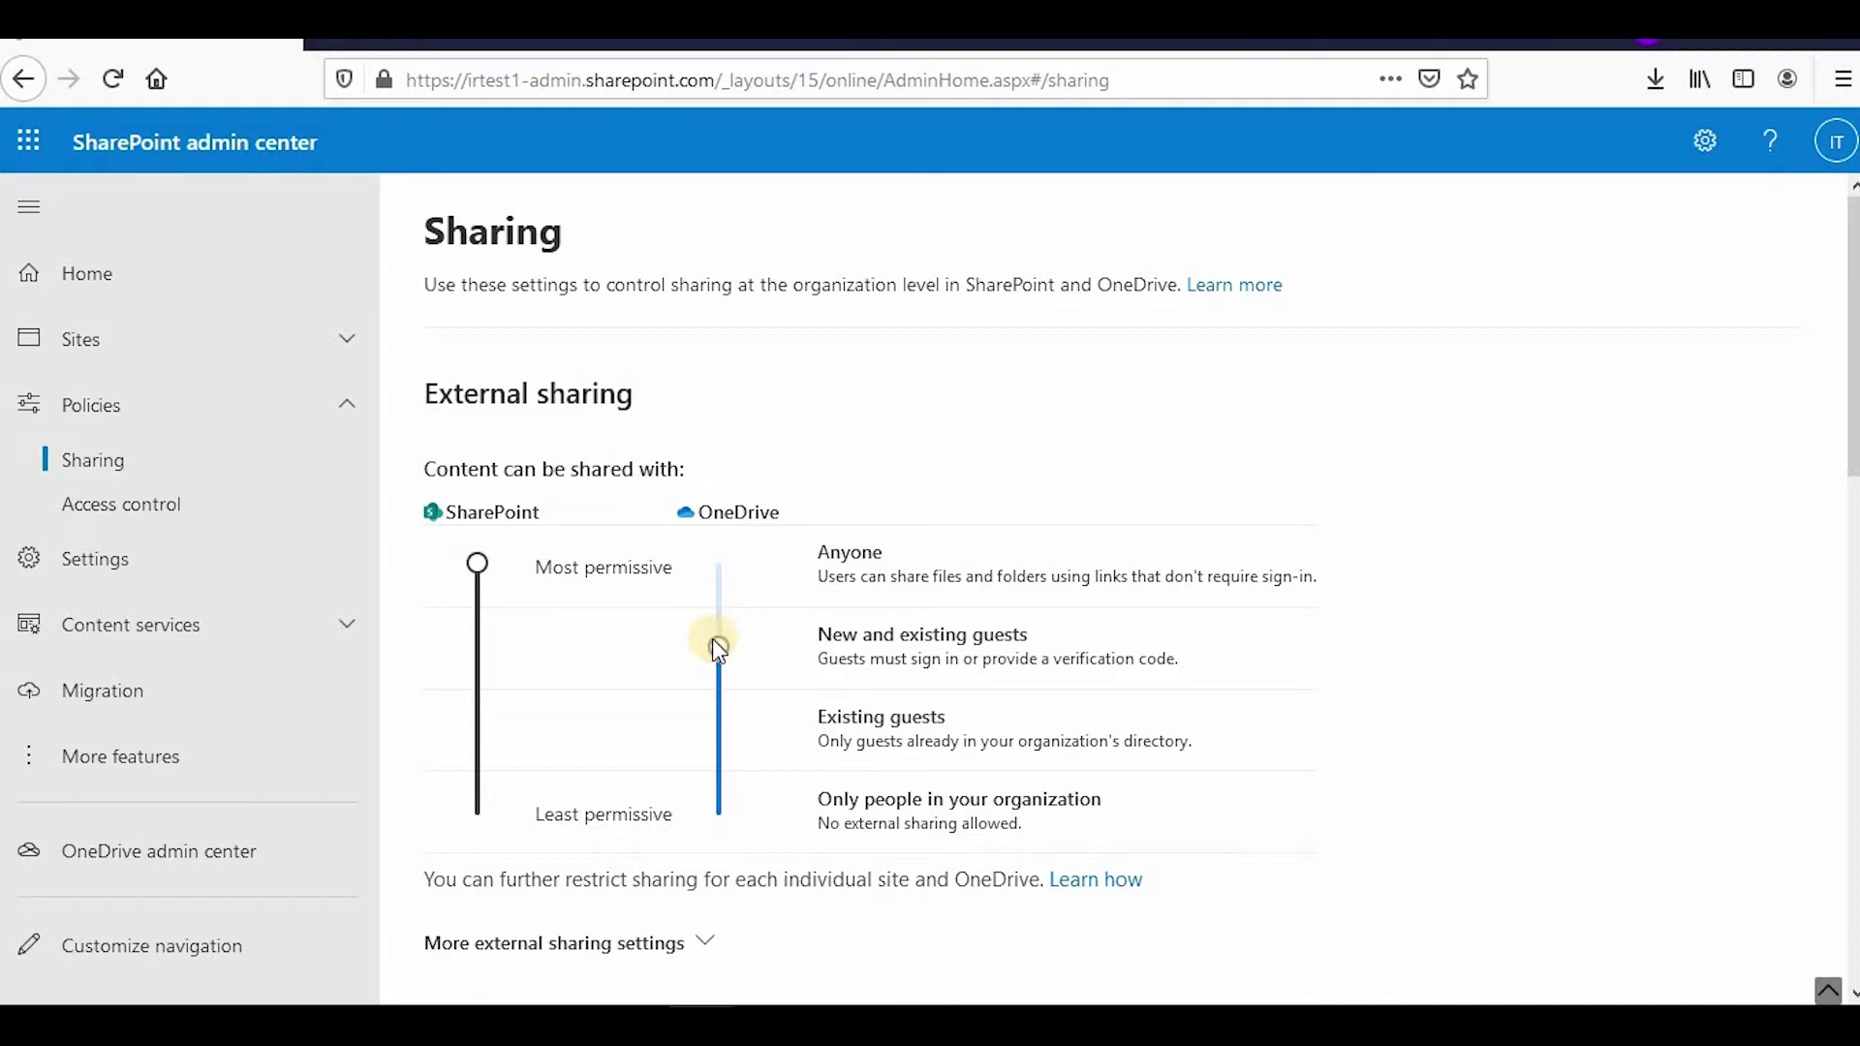
{"action": "left_click", "coordinate": [734, 730]}
{"action": "left_click", "coordinate": [747, 830]}
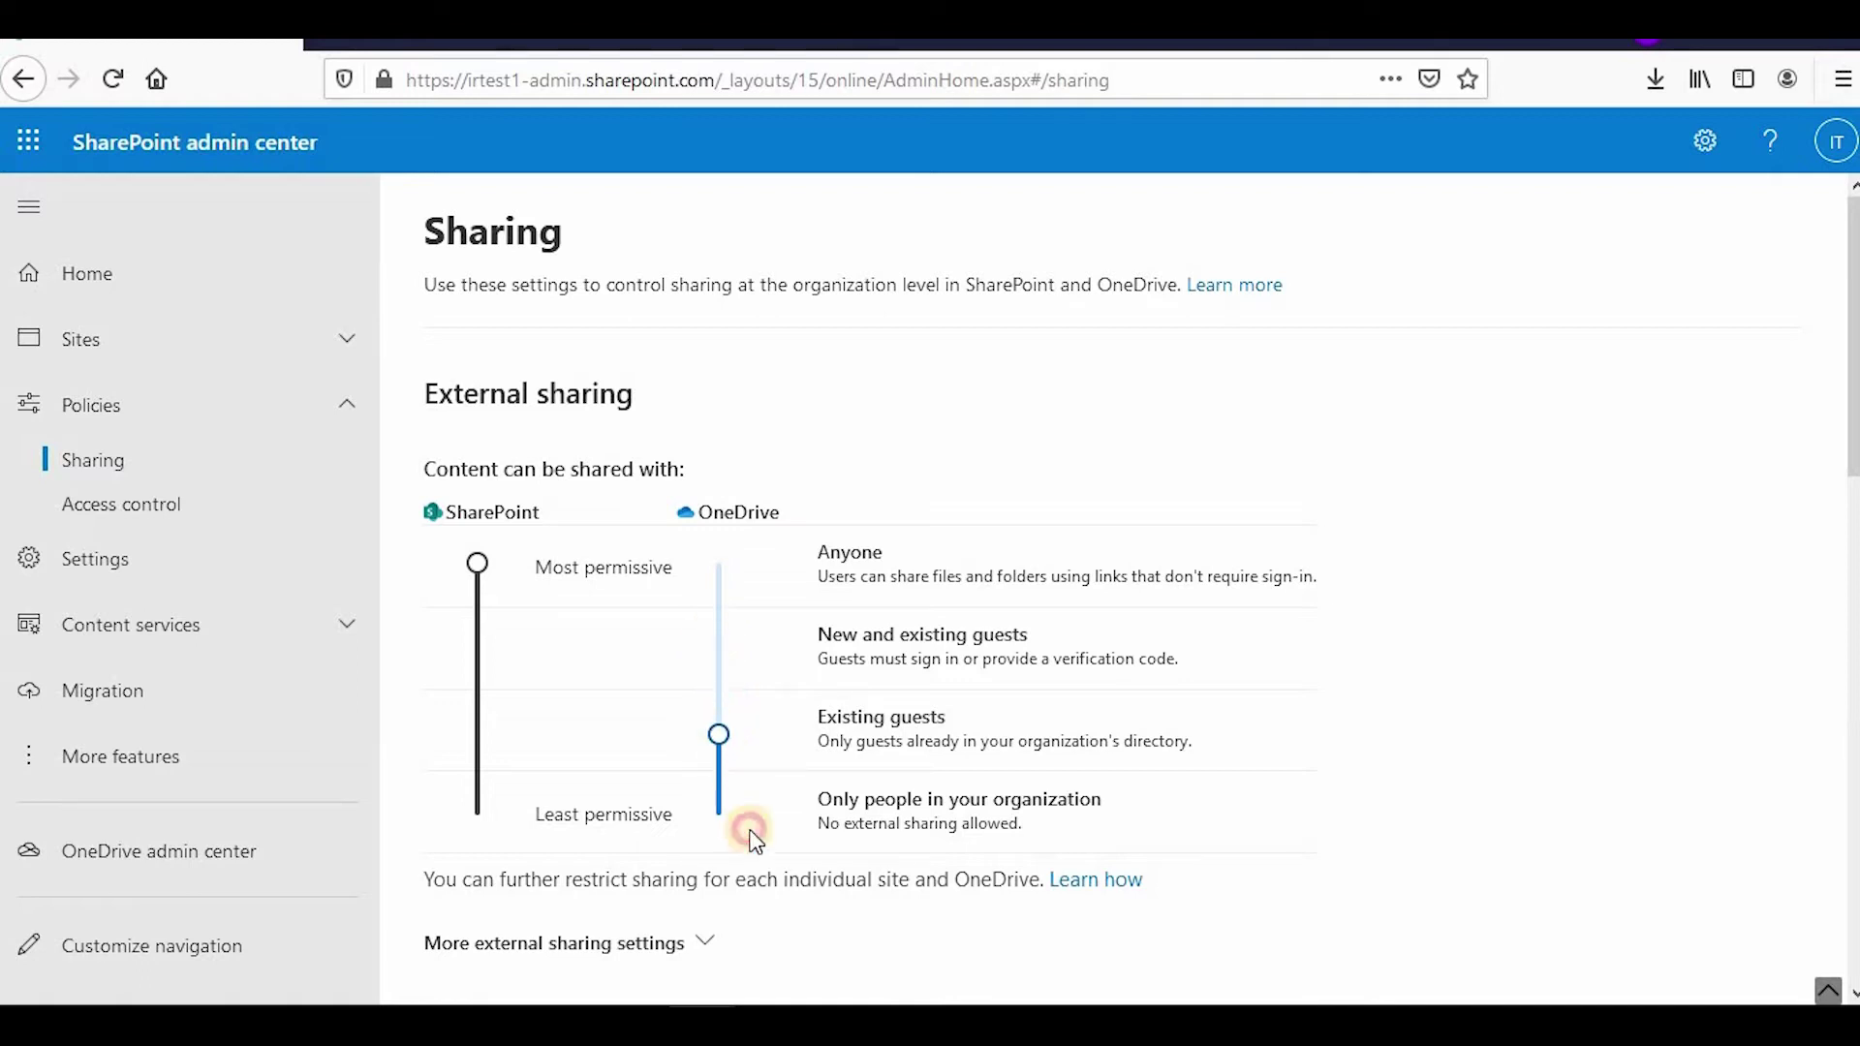
{"action": "left_click", "coordinate": [741, 602]}
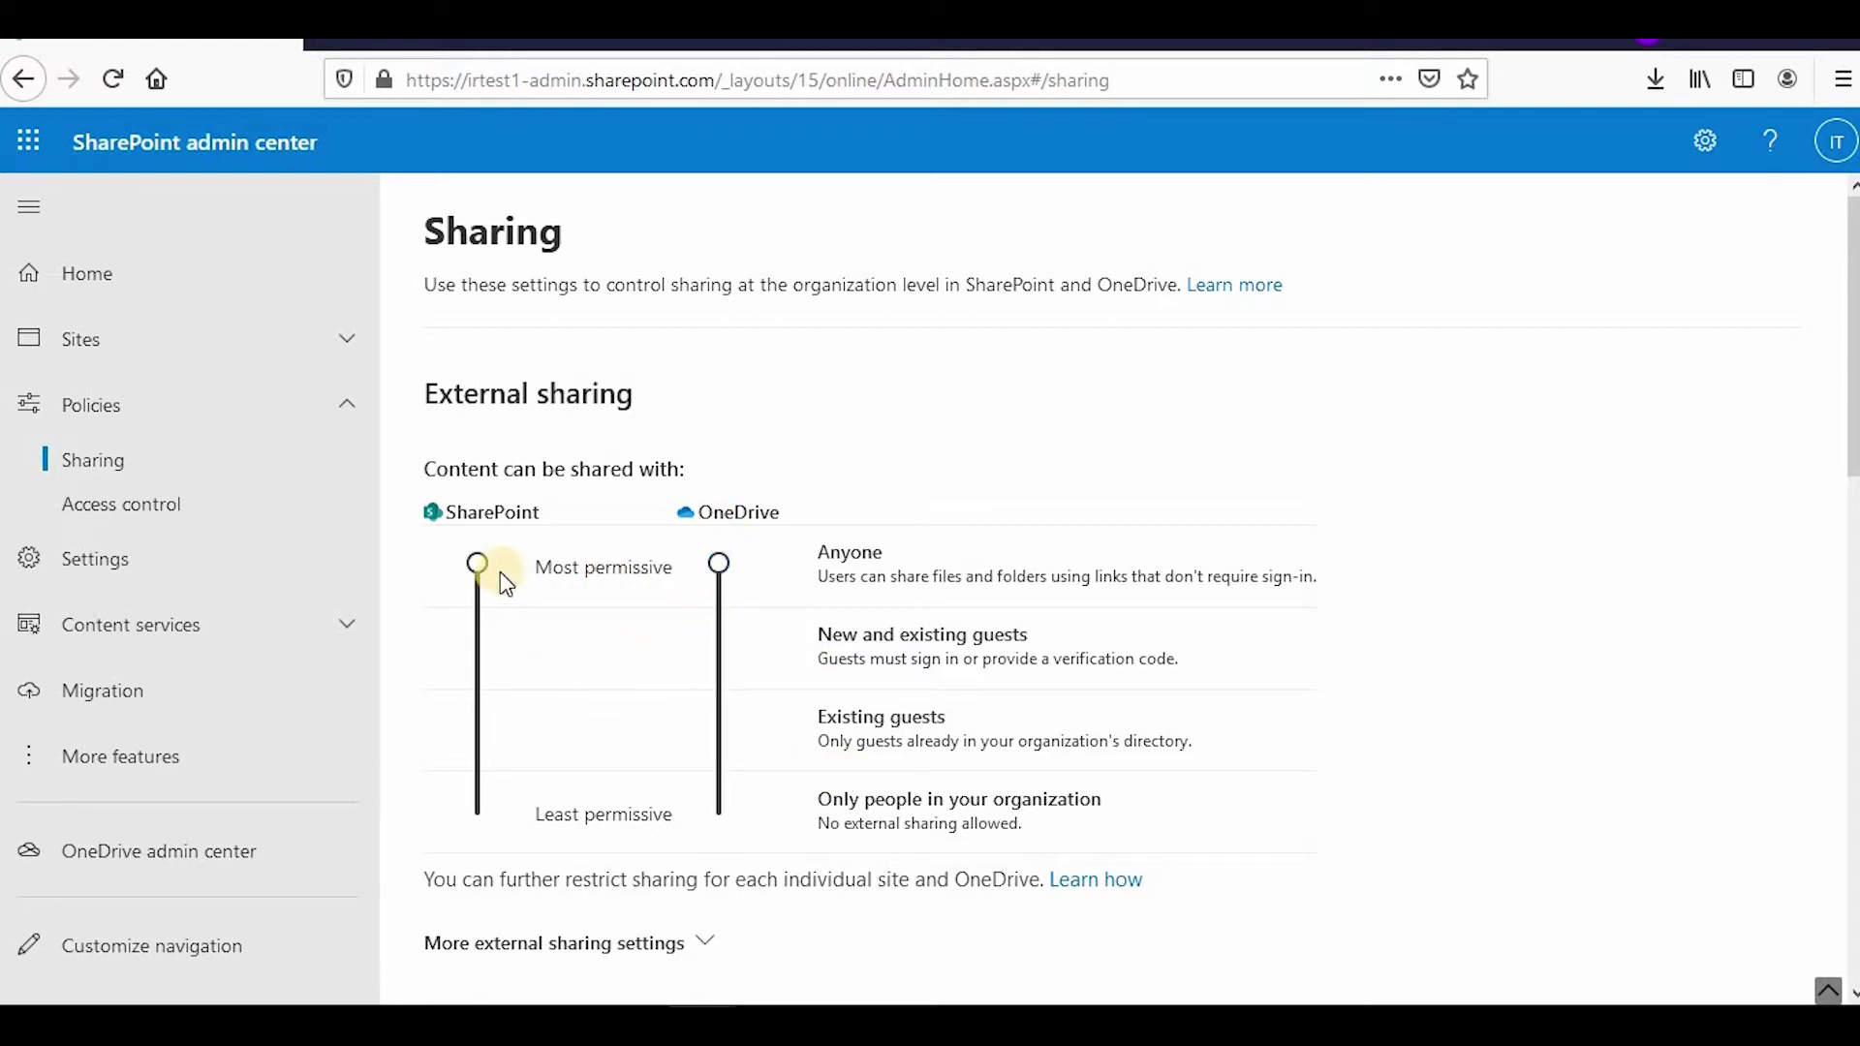
{"action": "left_click", "coordinate": [495, 646]}
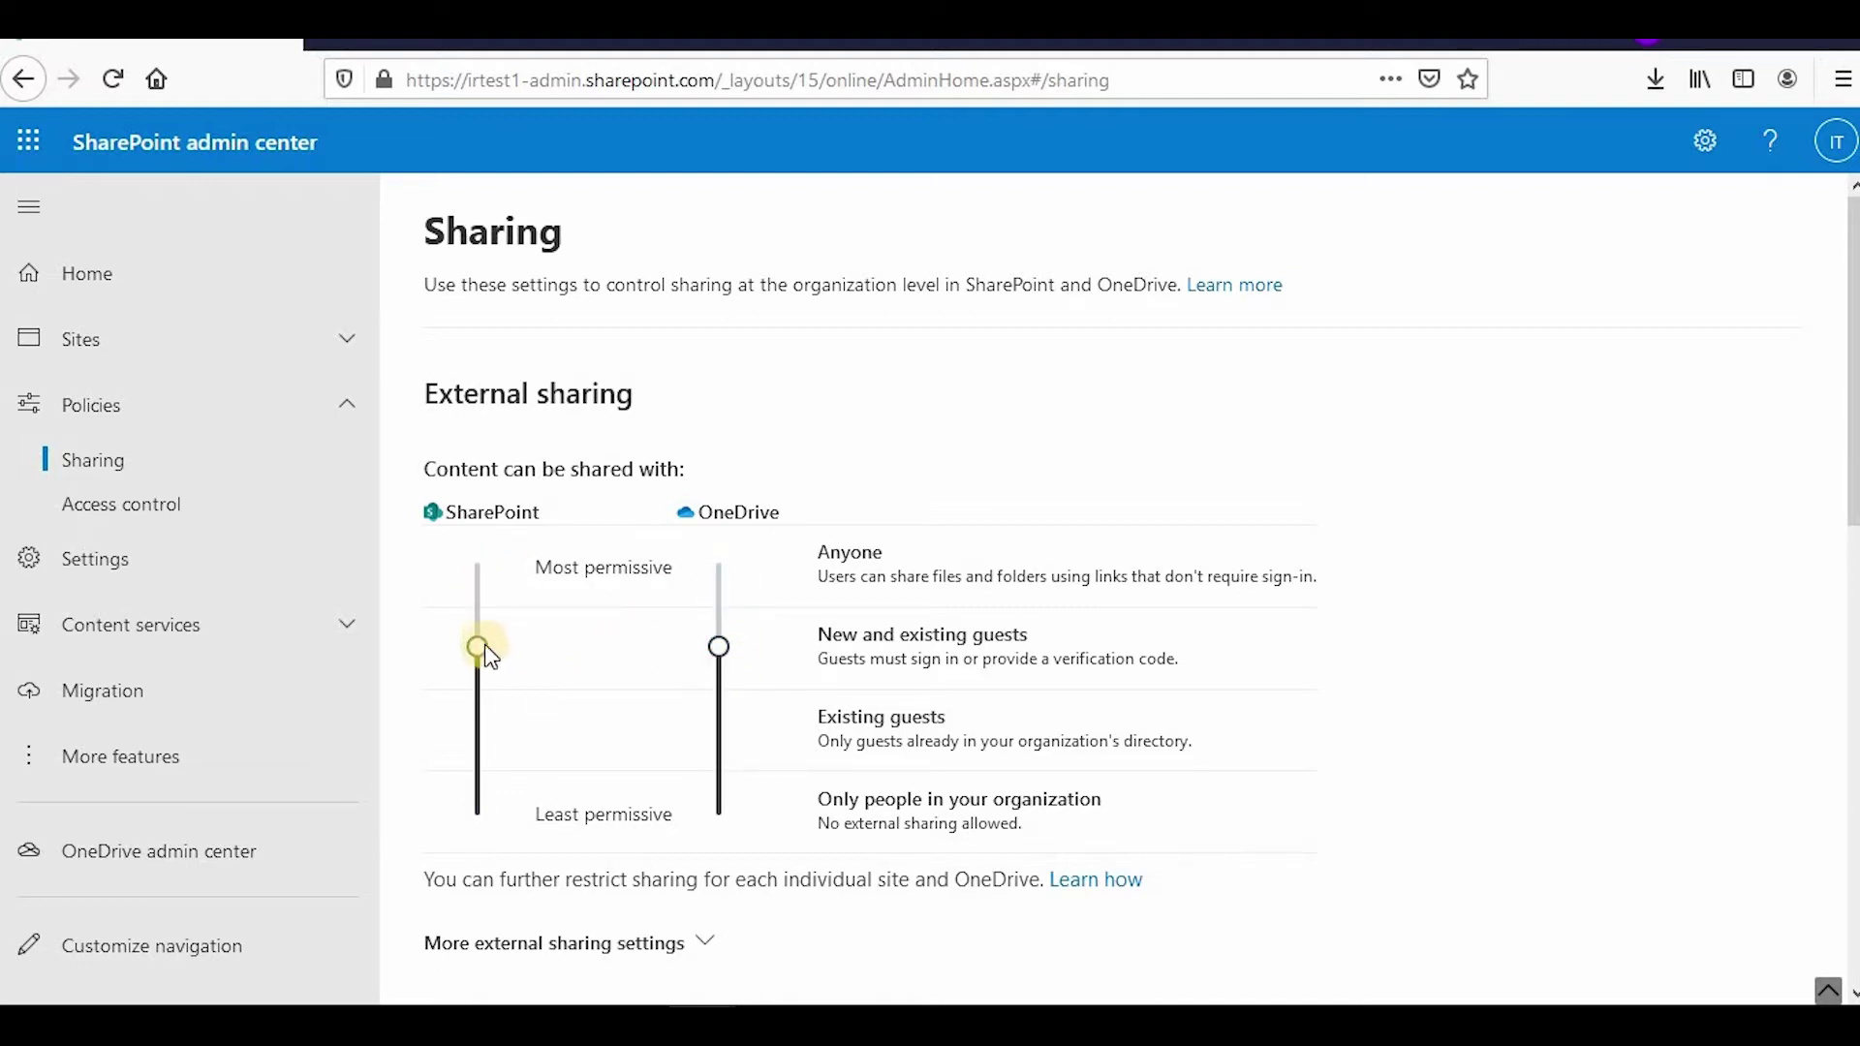
Raise both SharePoint and OneDrive sharing to Anyone, briefly trying Existing guests for OneDrive
{"action": "left_click_drag", "start_coordinate": [477, 634], "coordinate": [487, 575]}
{"action": "left_click_drag", "start_coordinate": [718, 645], "coordinate": [1320, 582]}
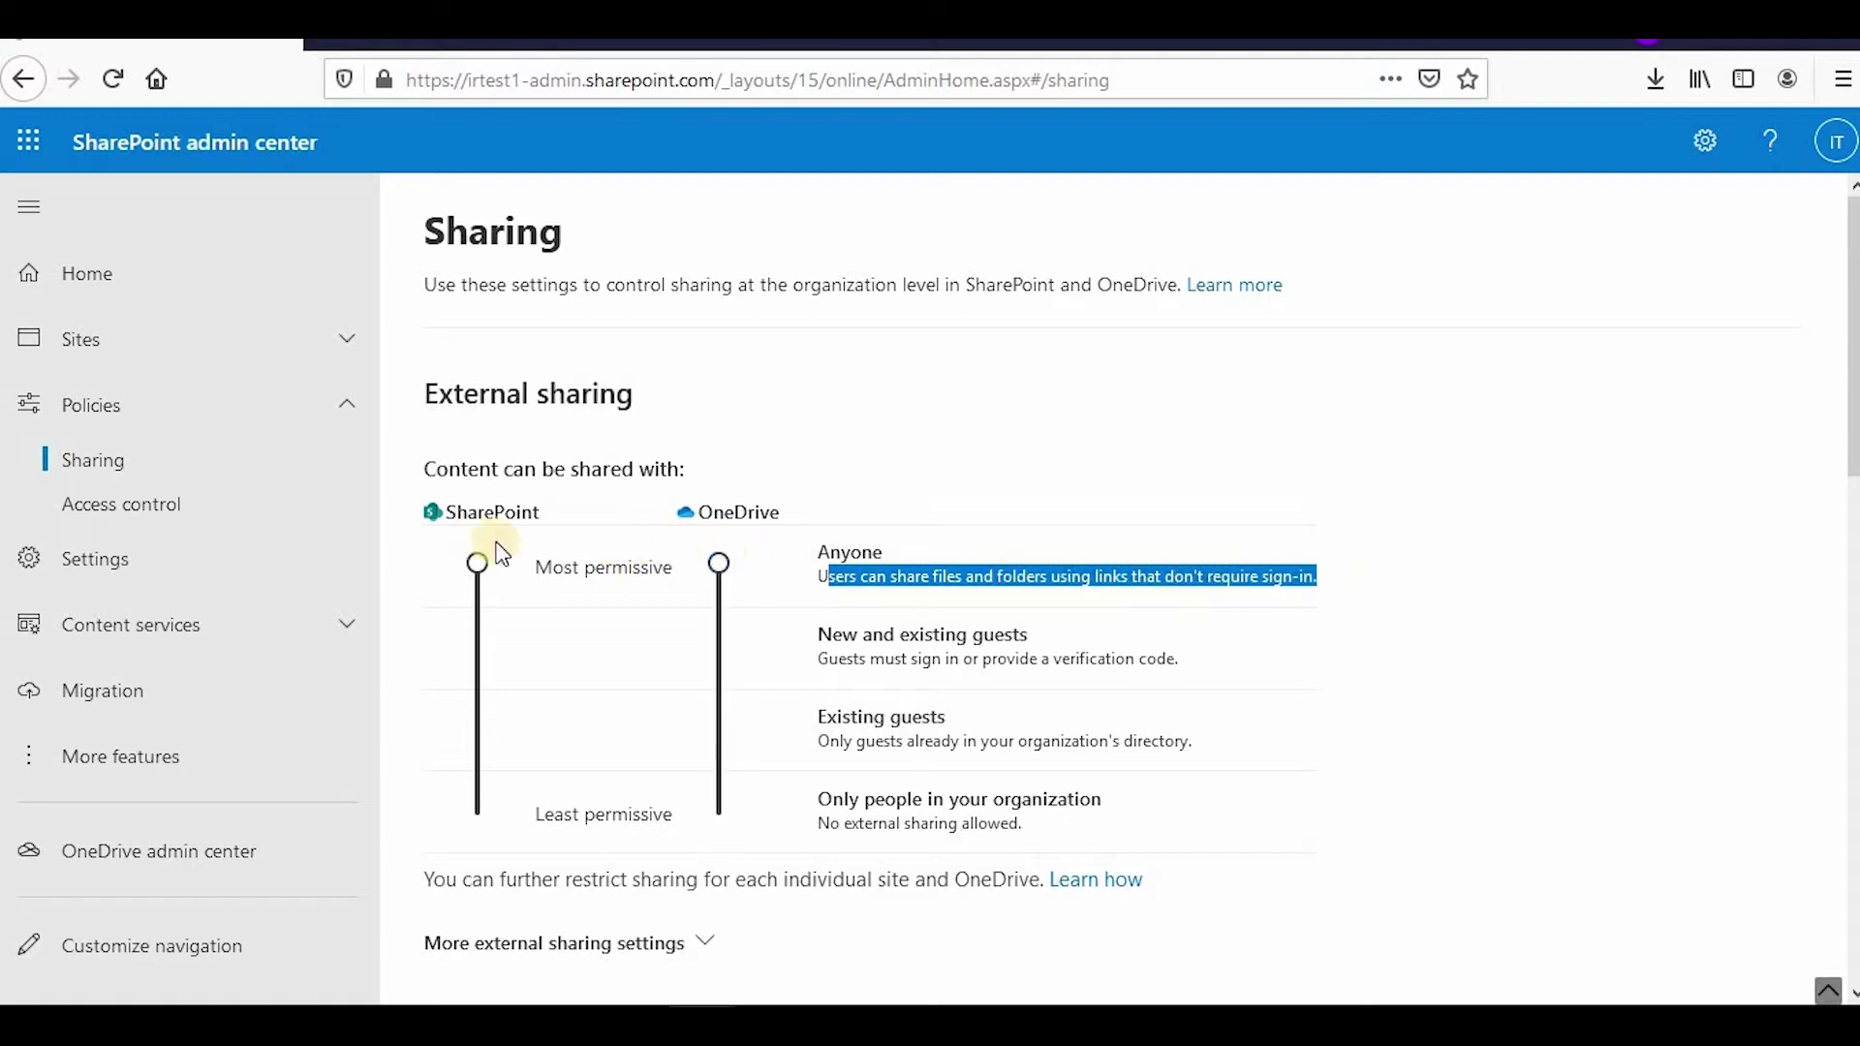
{"action": "left_click", "coordinate": [775, 562]}
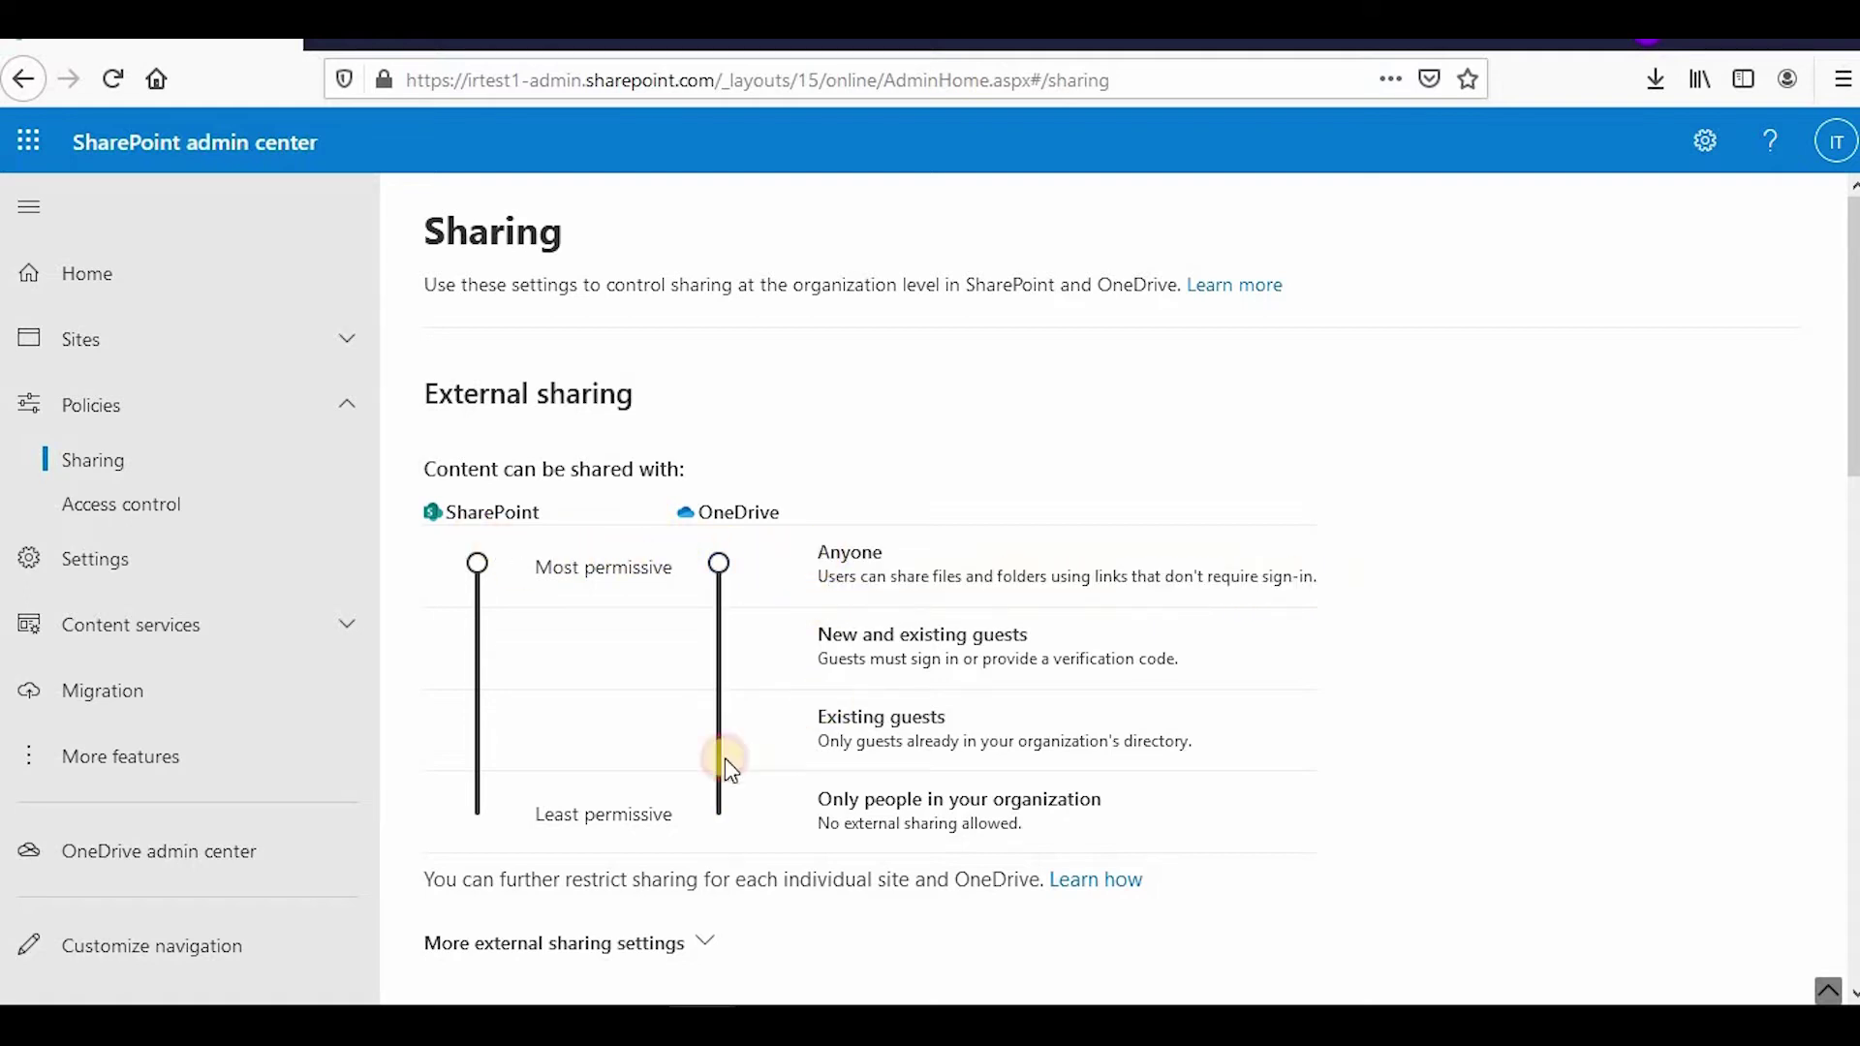
{"action": "left_click_drag", "start_coordinate": [841, 796], "coordinate": [1104, 800]}
{"action": "left_click_drag", "start_coordinate": [835, 821], "coordinate": [696, 831]}
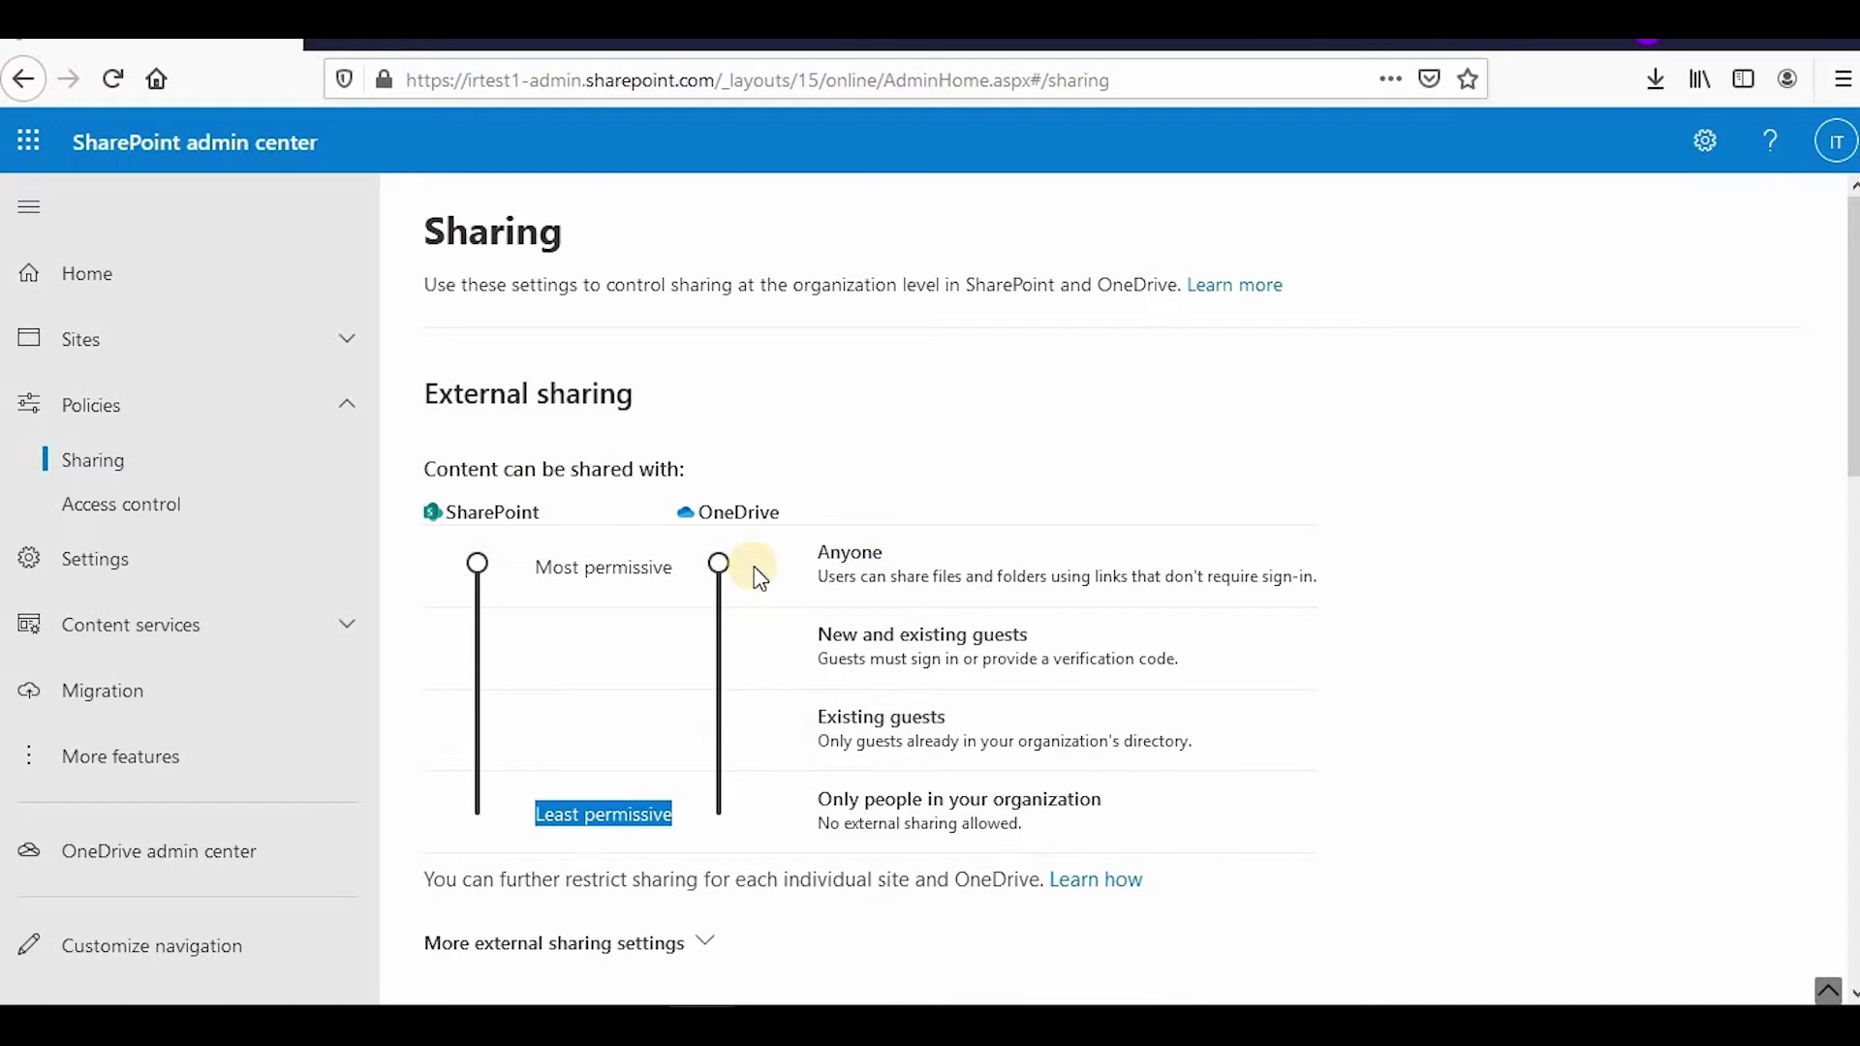
{"action": "left_click_drag", "start_coordinate": [742, 668], "coordinate": [729, 734]}
{"action": "left_click_drag", "start_coordinate": [738, 806], "coordinate": [746, 576]}
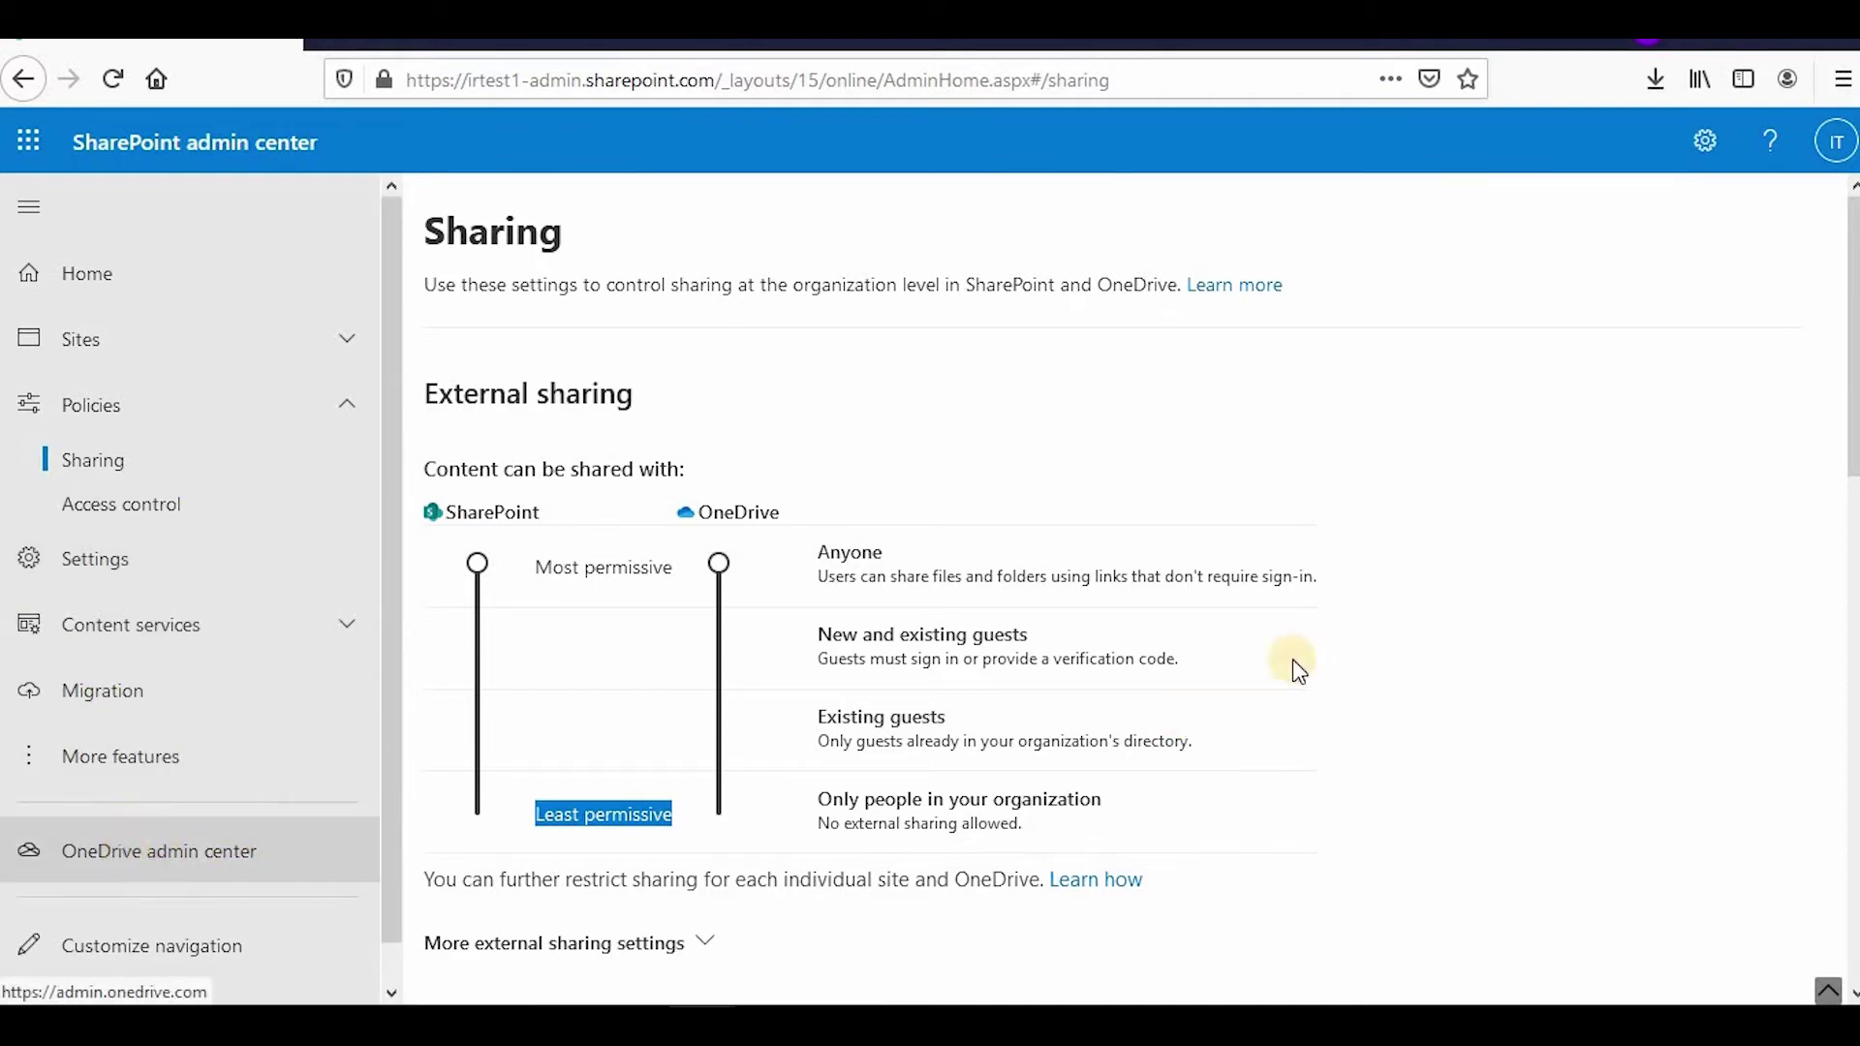
{"action": "left_click", "coordinate": [974, 647]}
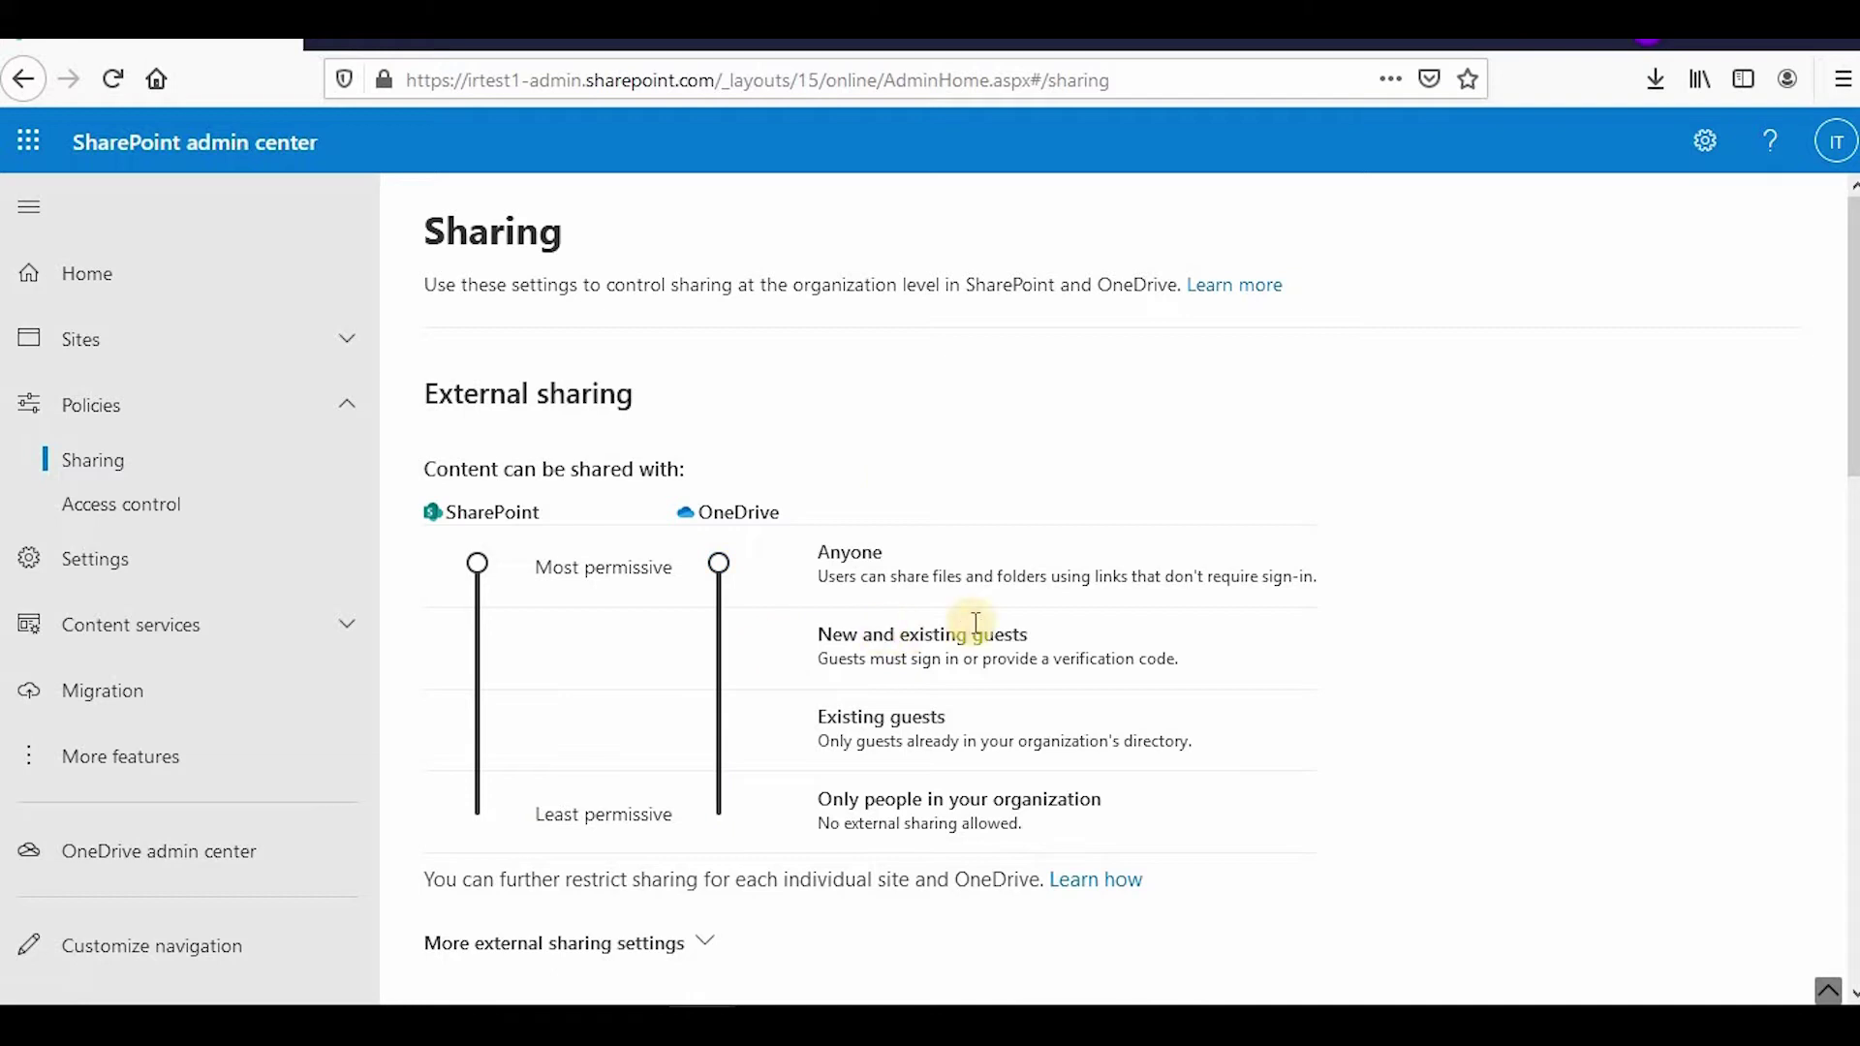
Scroll down, reading the New and existing guests and Existing guests level descriptions
{"action": "scroll", "coordinate": [968, 625], "scroll_direction": "down", "scroll_amount": 3}
{"action": "left_click_drag", "start_coordinate": [865, 475], "coordinate": [1210, 503]}
{"action": "left_click_drag", "start_coordinate": [819, 584], "coordinate": [1191, 585]}
{"action": "left_click", "coordinate": [814, 587]}
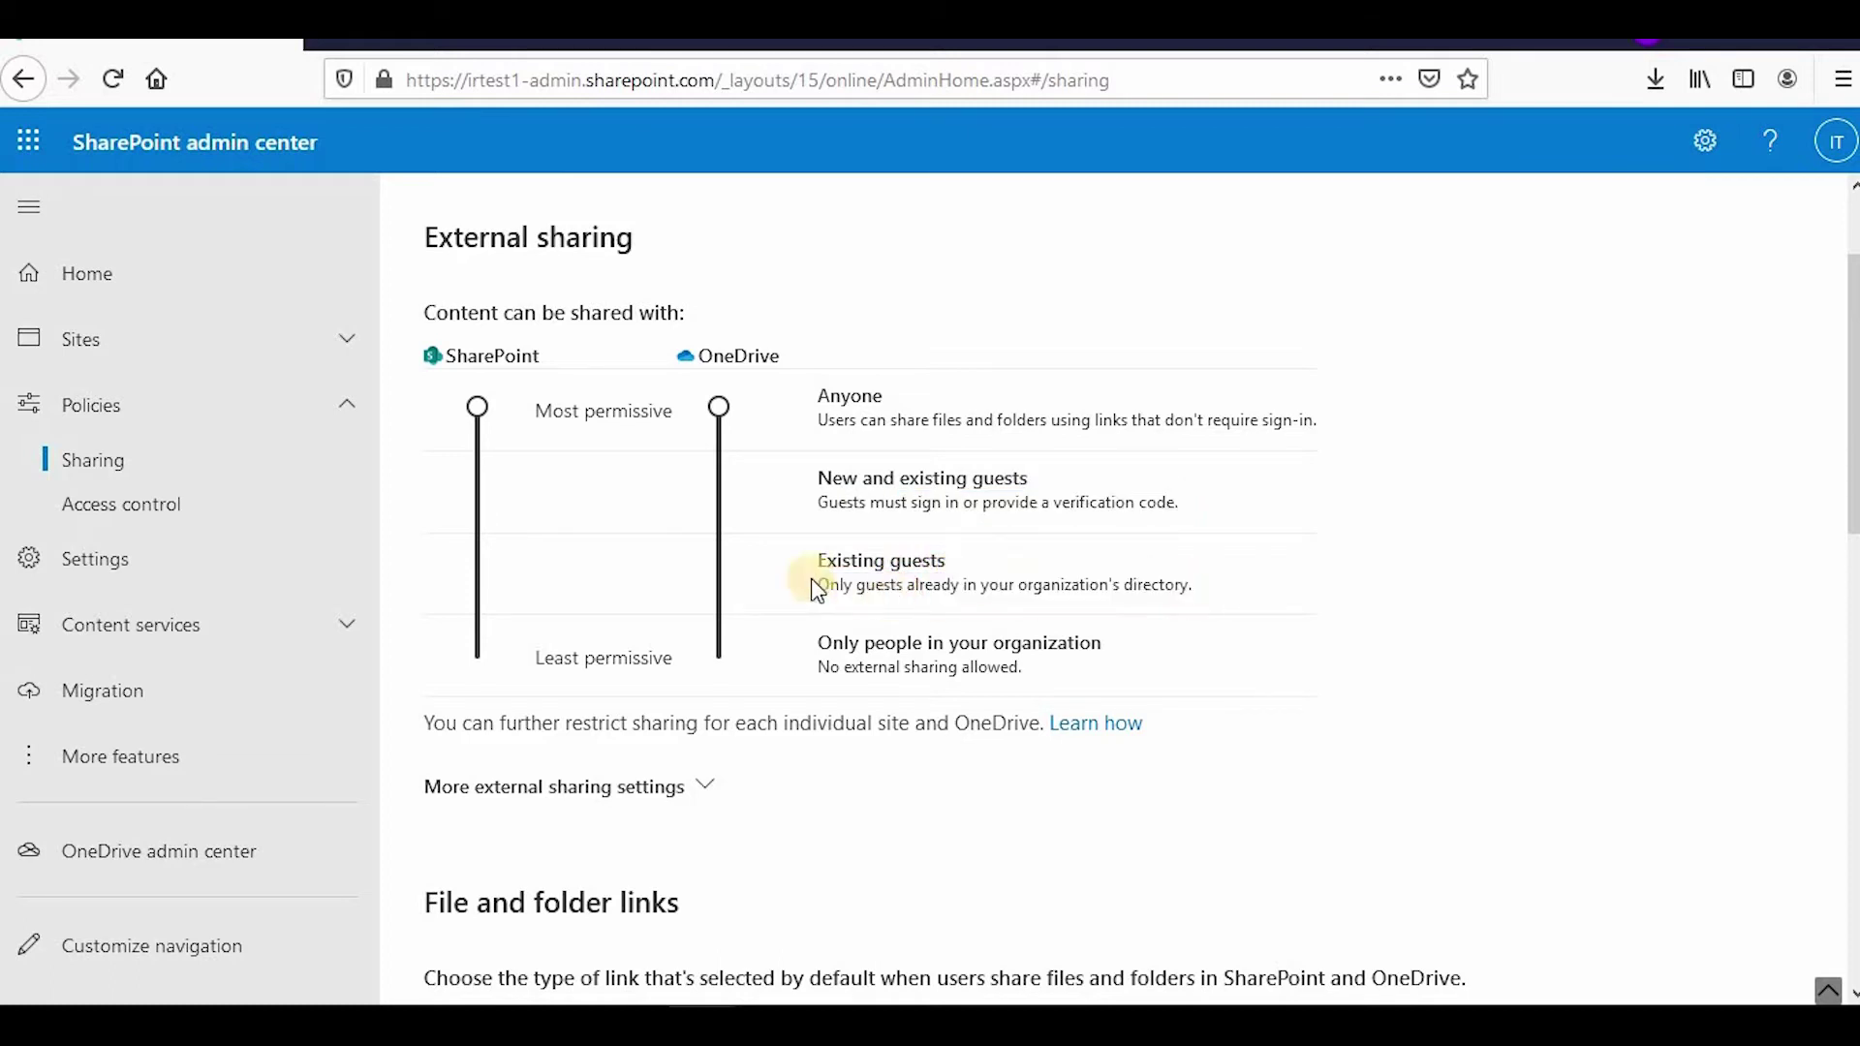
{"action": "left_click_drag", "start_coordinate": [813, 584], "coordinate": [1200, 585]}
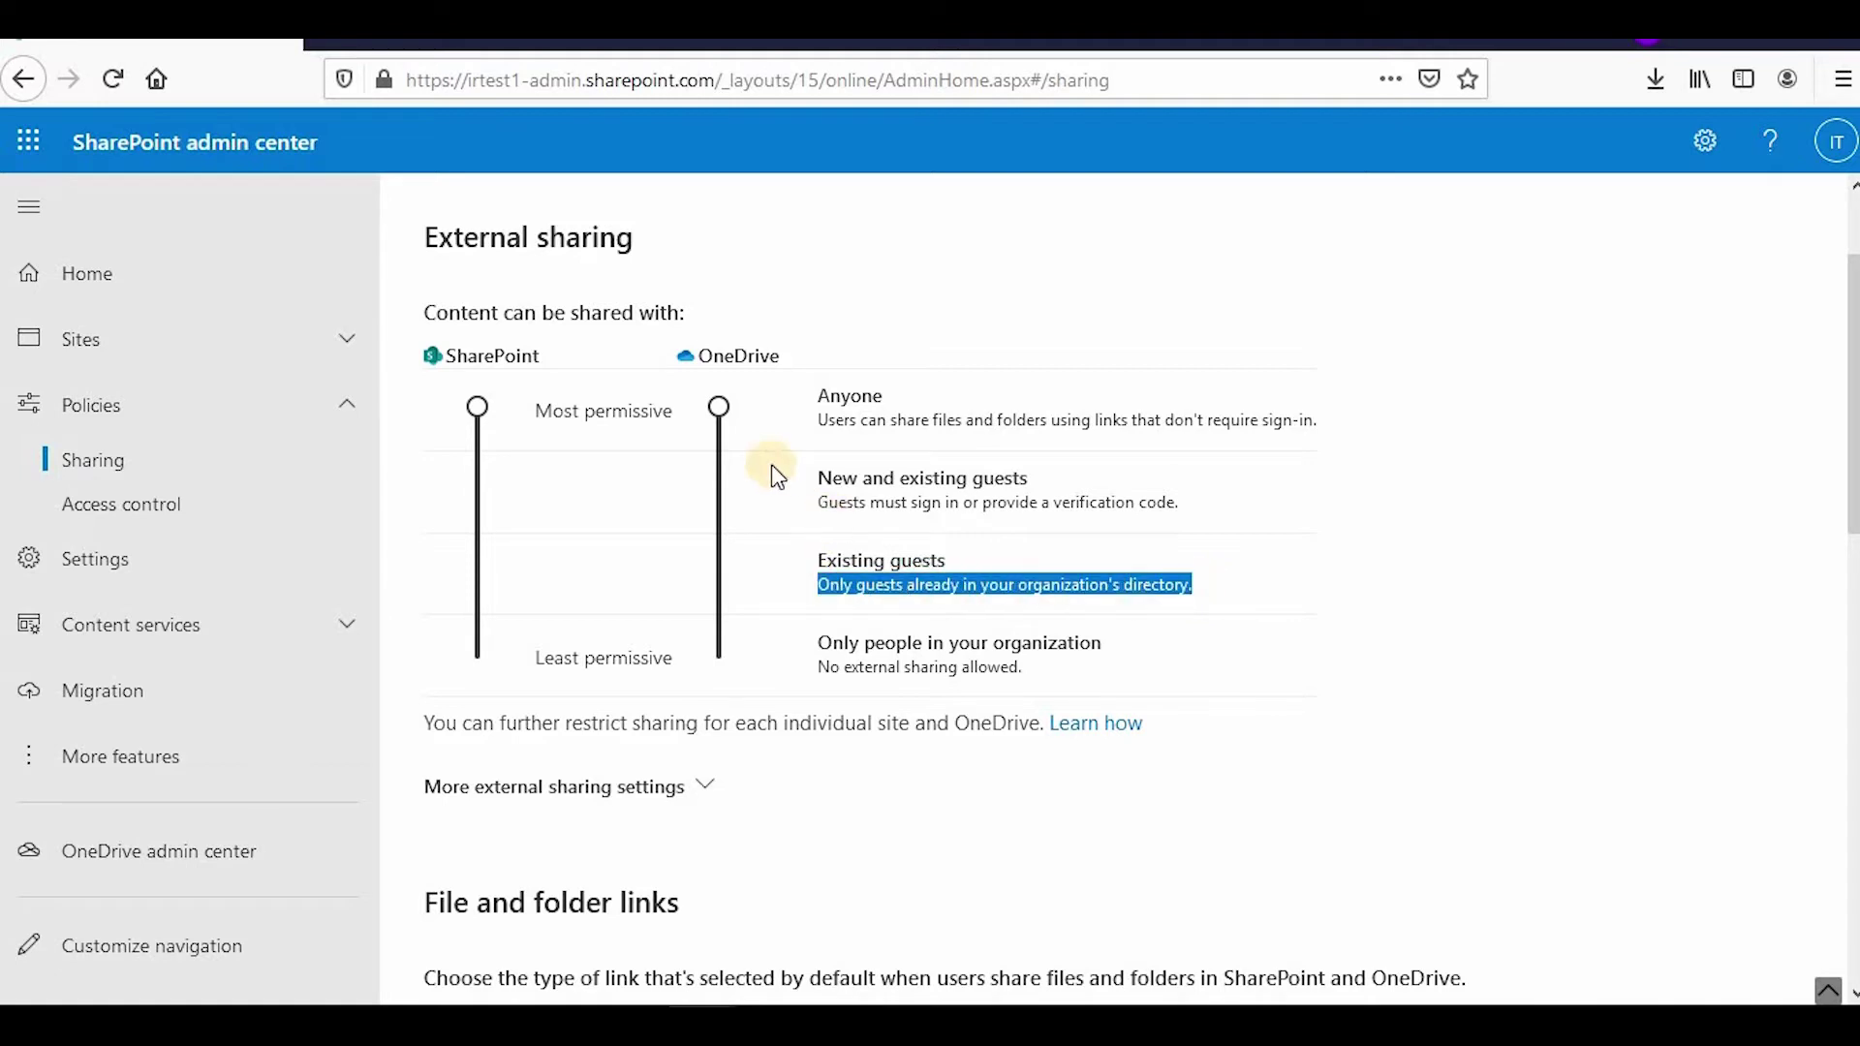
{"action": "scroll", "coordinate": [775, 474], "scroll_direction": "down", "scroll_amount": 3}
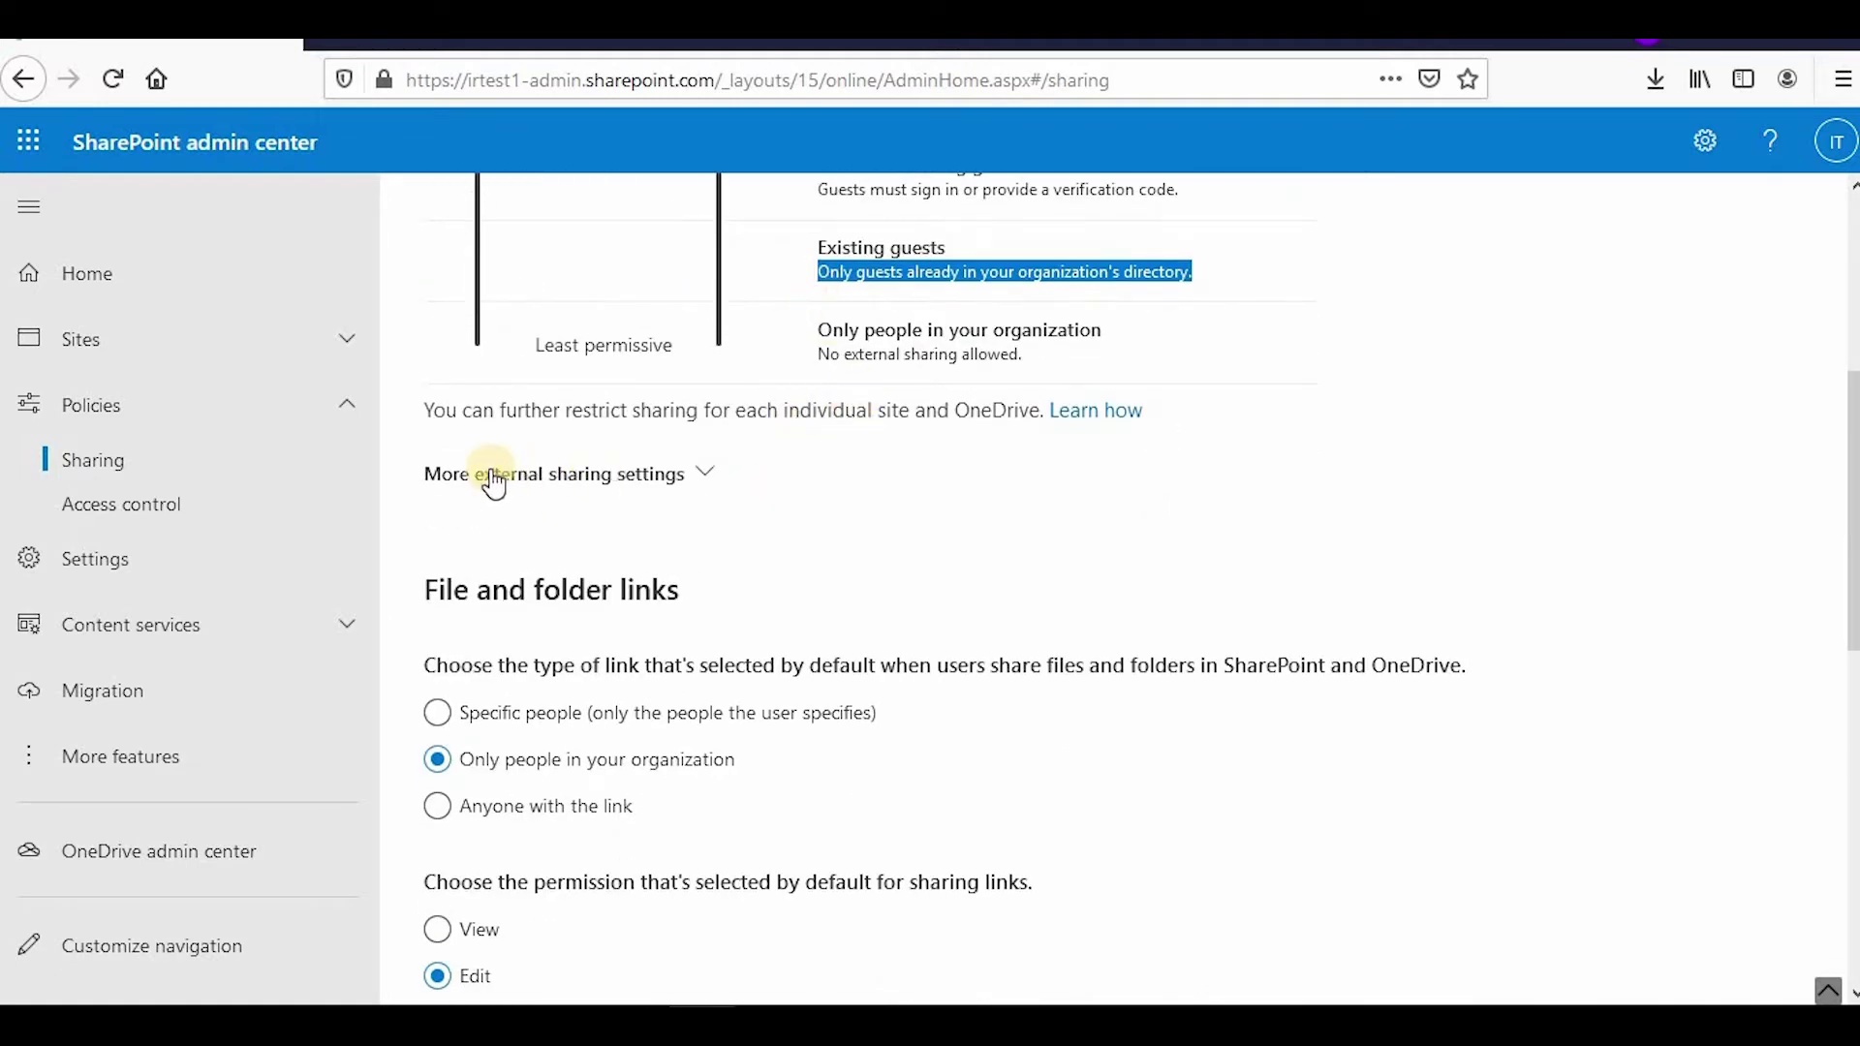
{"action": "left_click", "coordinate": [703, 474]}
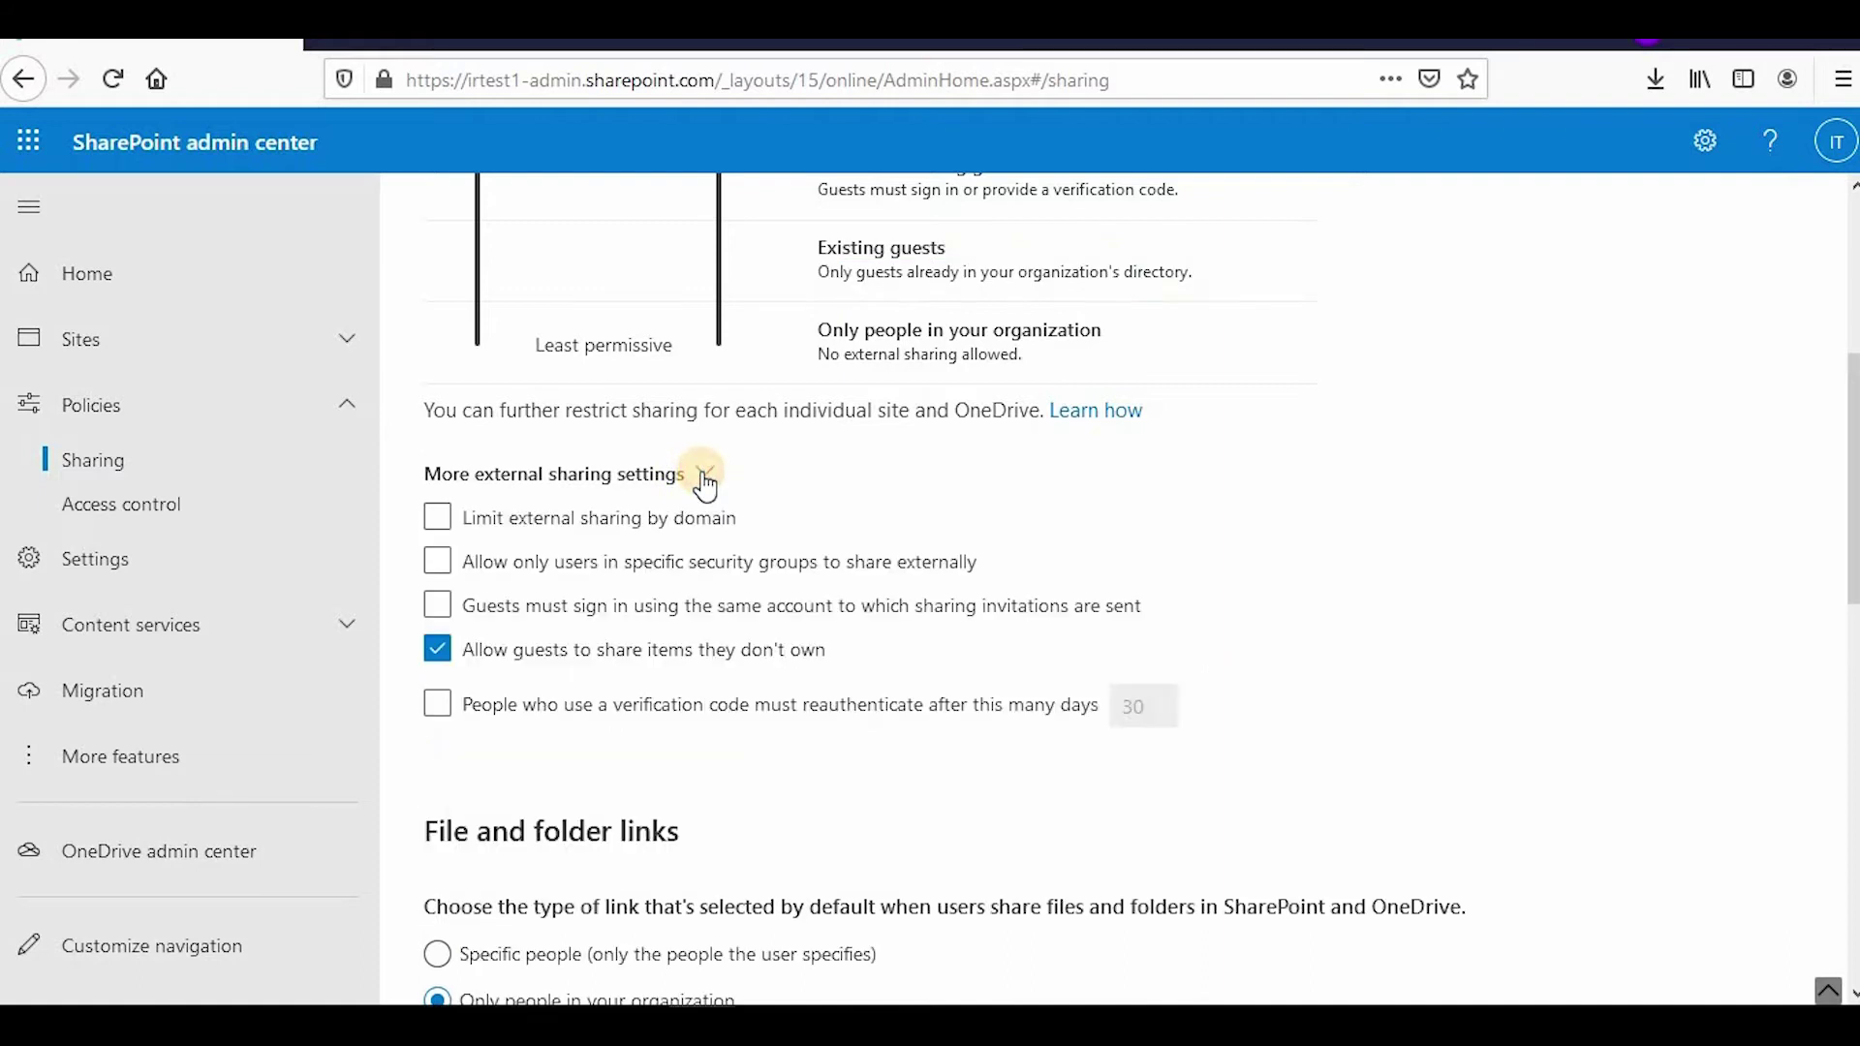
{"action": "left_click", "coordinate": [441, 517]}
{"action": "left_click", "coordinate": [437, 519]}
{"action": "left_click", "coordinate": [573, 581]}
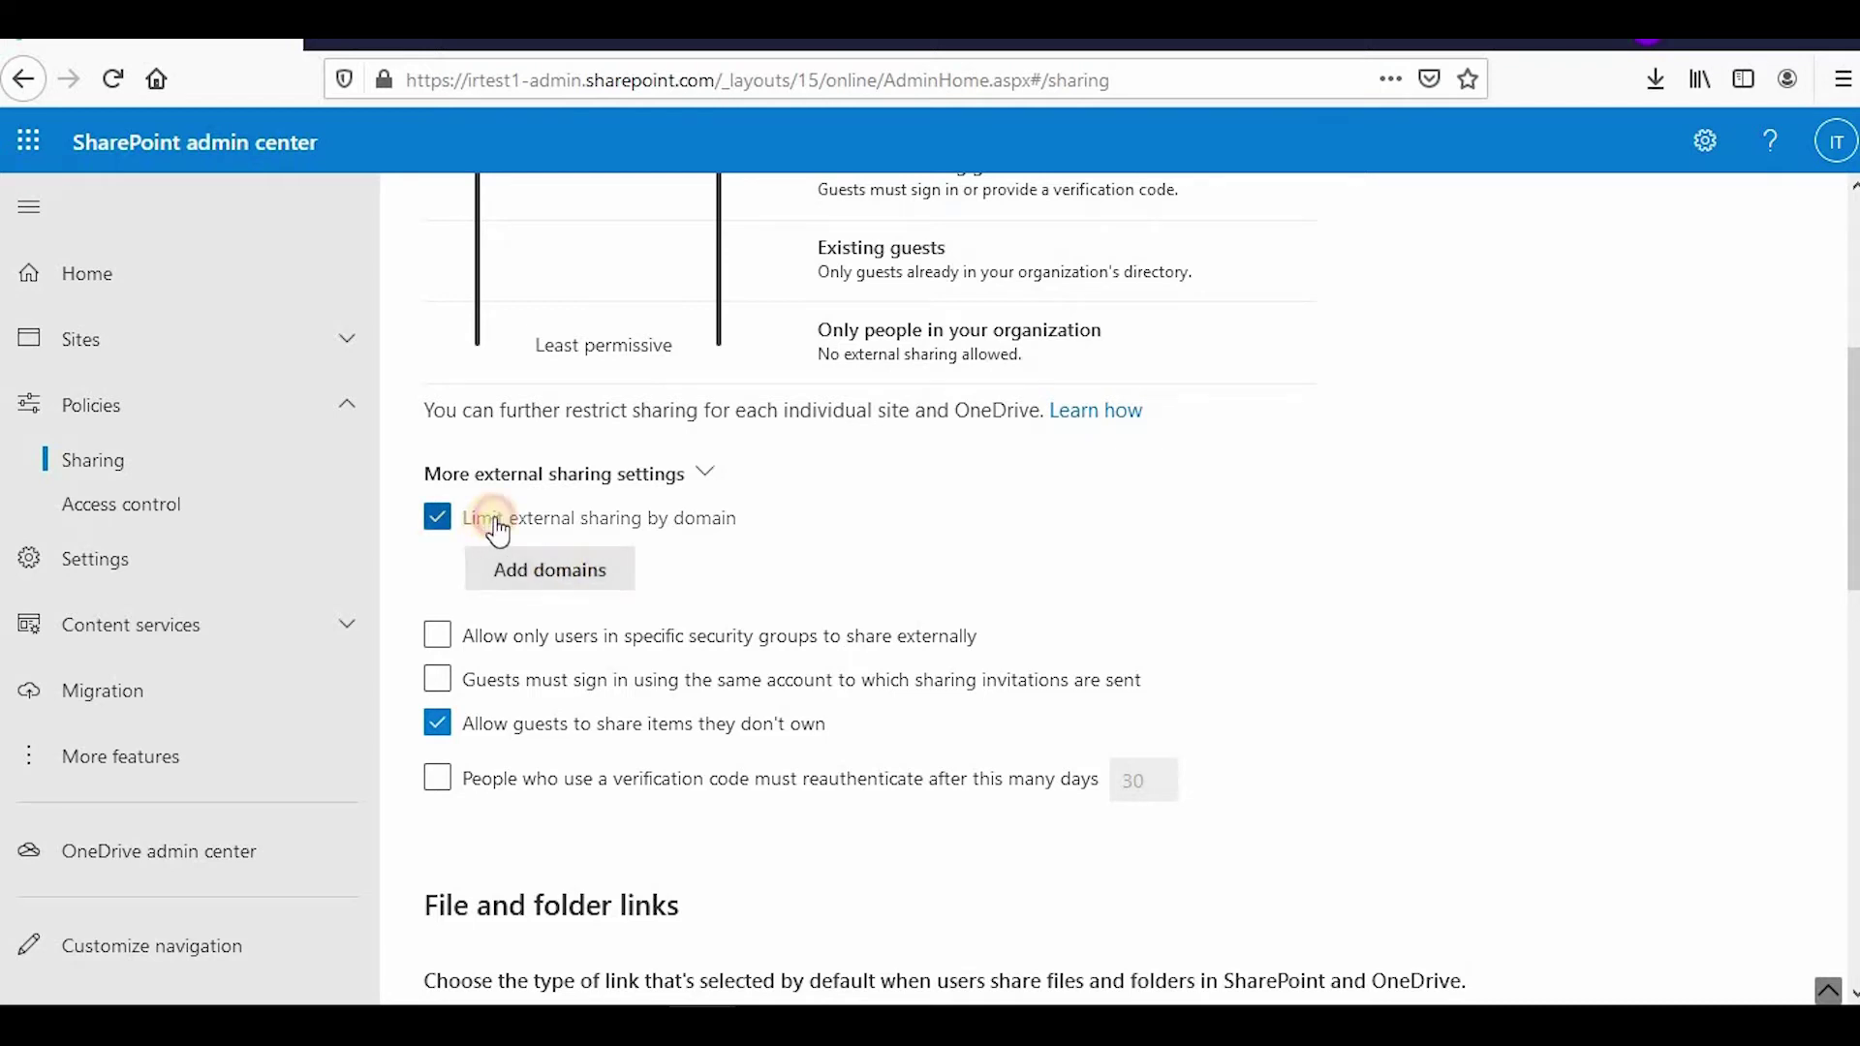
{"action": "left_click", "coordinate": [519, 519]}
{"action": "left_click", "coordinate": [517, 523]}
{"action": "left_click", "coordinate": [565, 568]}
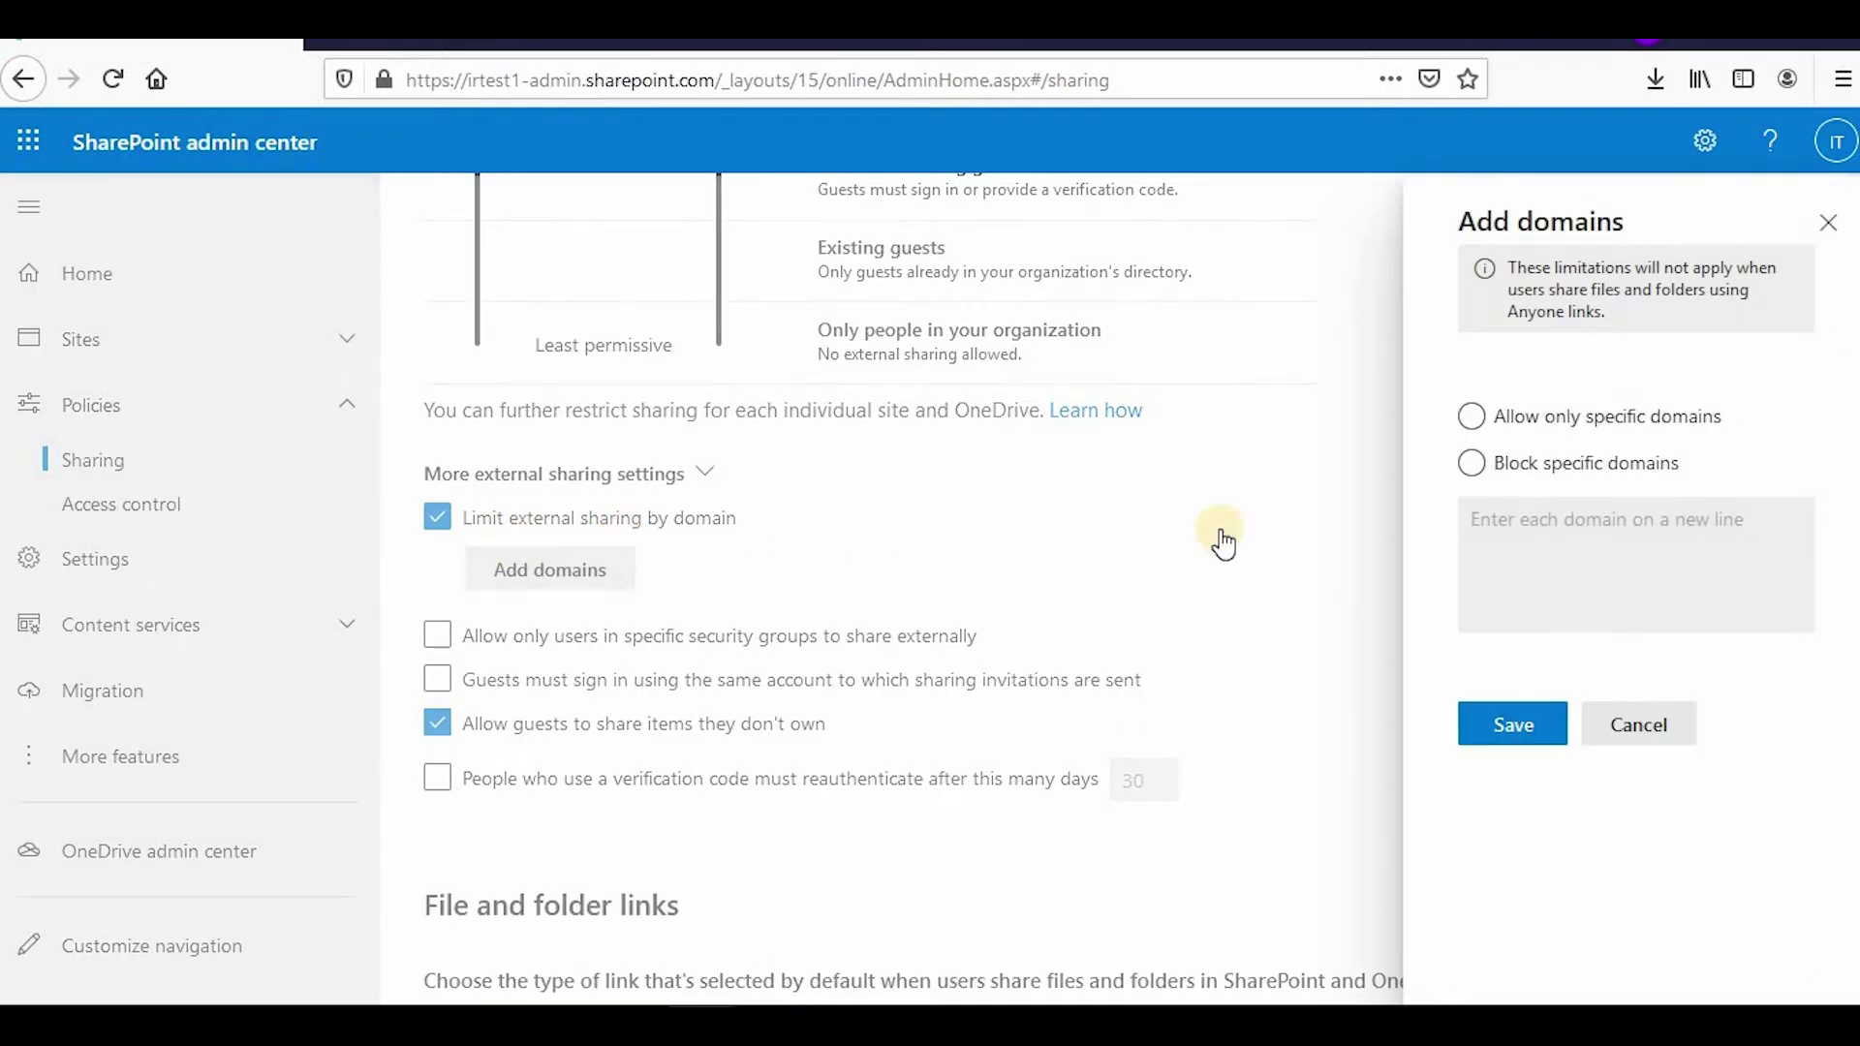
{"action": "left_click", "coordinate": [1593, 465]}
{"action": "left_click", "coordinate": [1584, 419]}
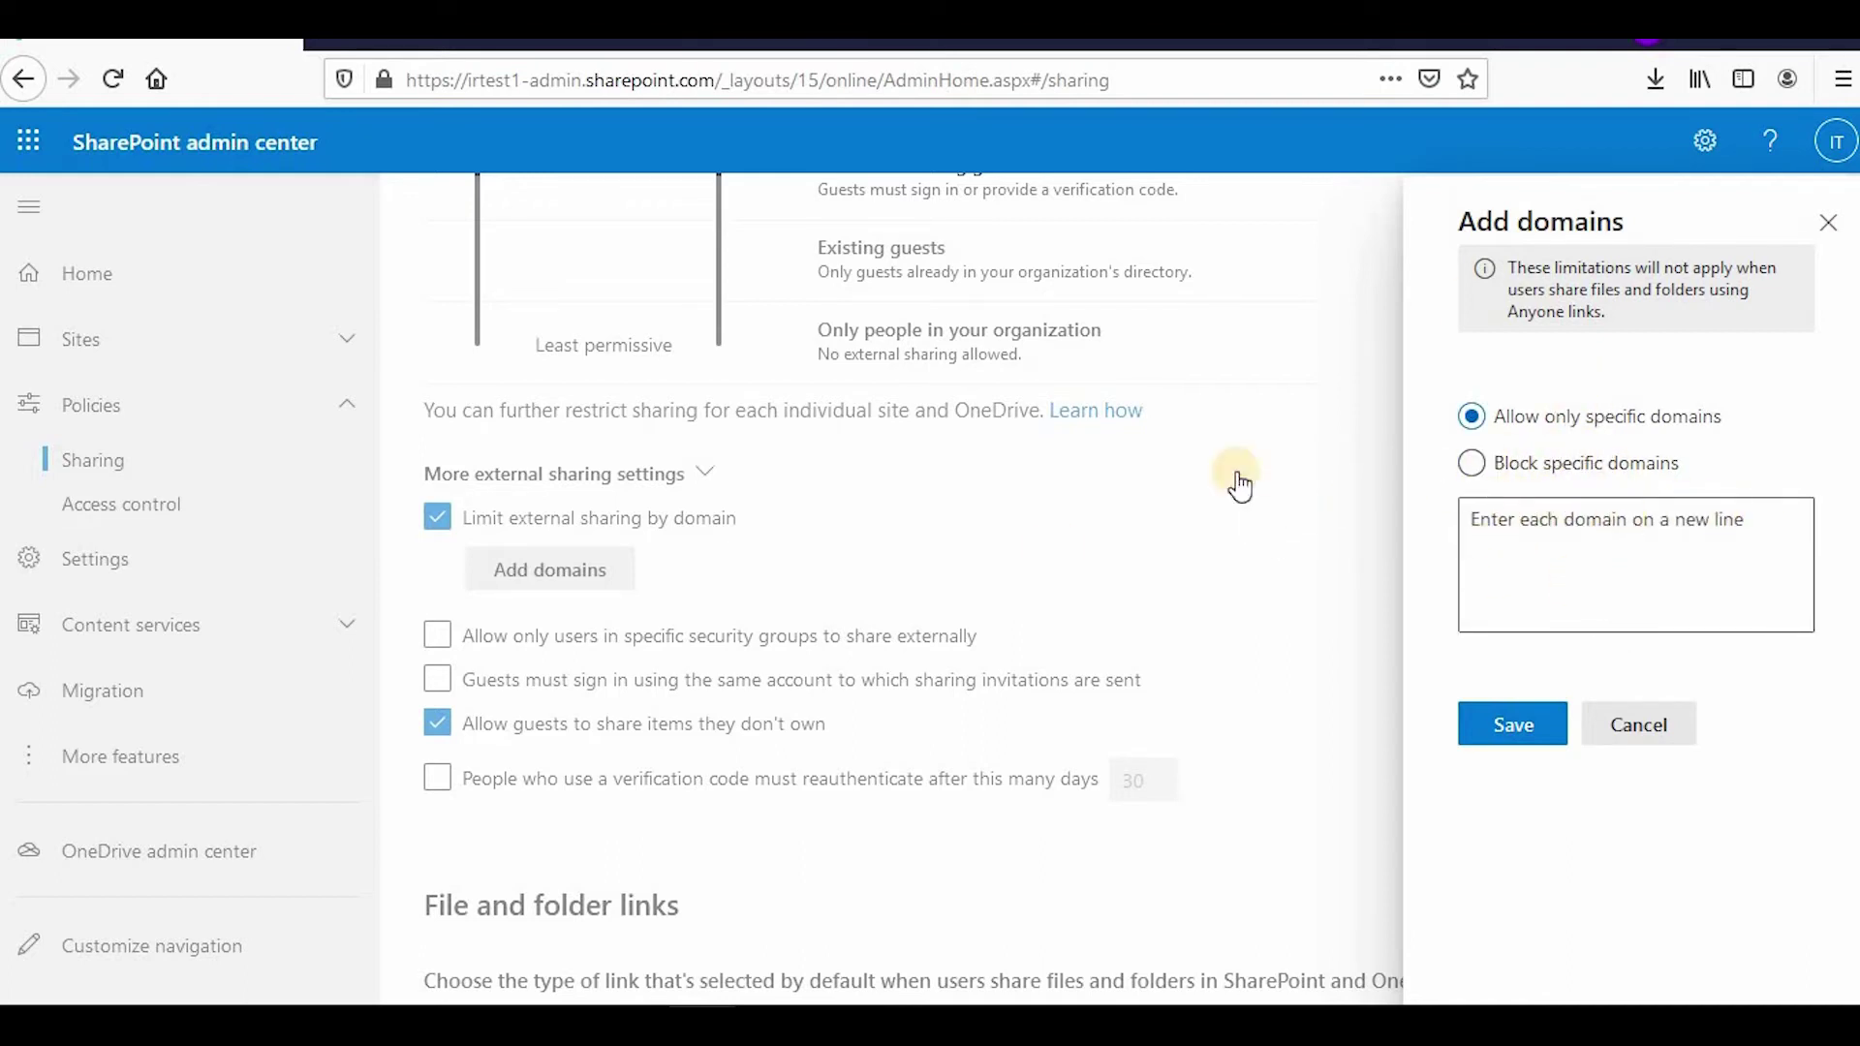
{"action": "left_click", "coordinate": [1830, 223]}
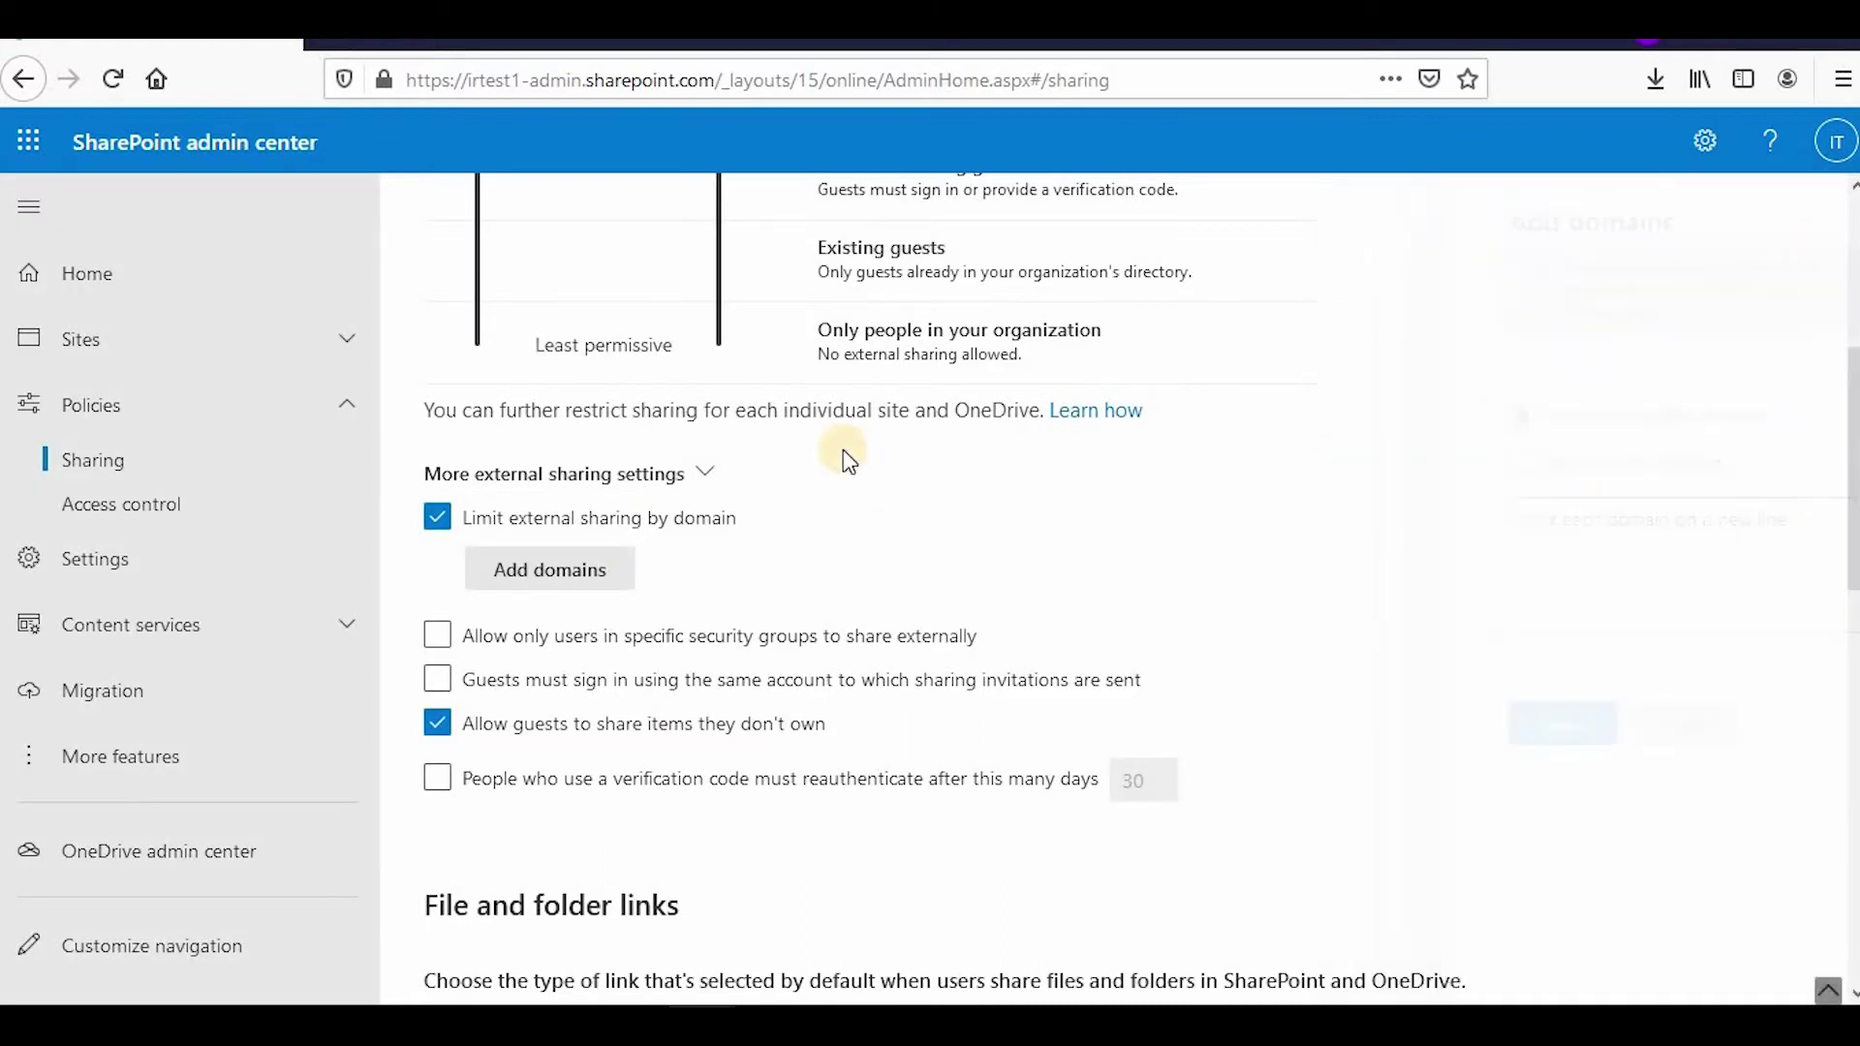
{"action": "left_click", "coordinate": [615, 524]}
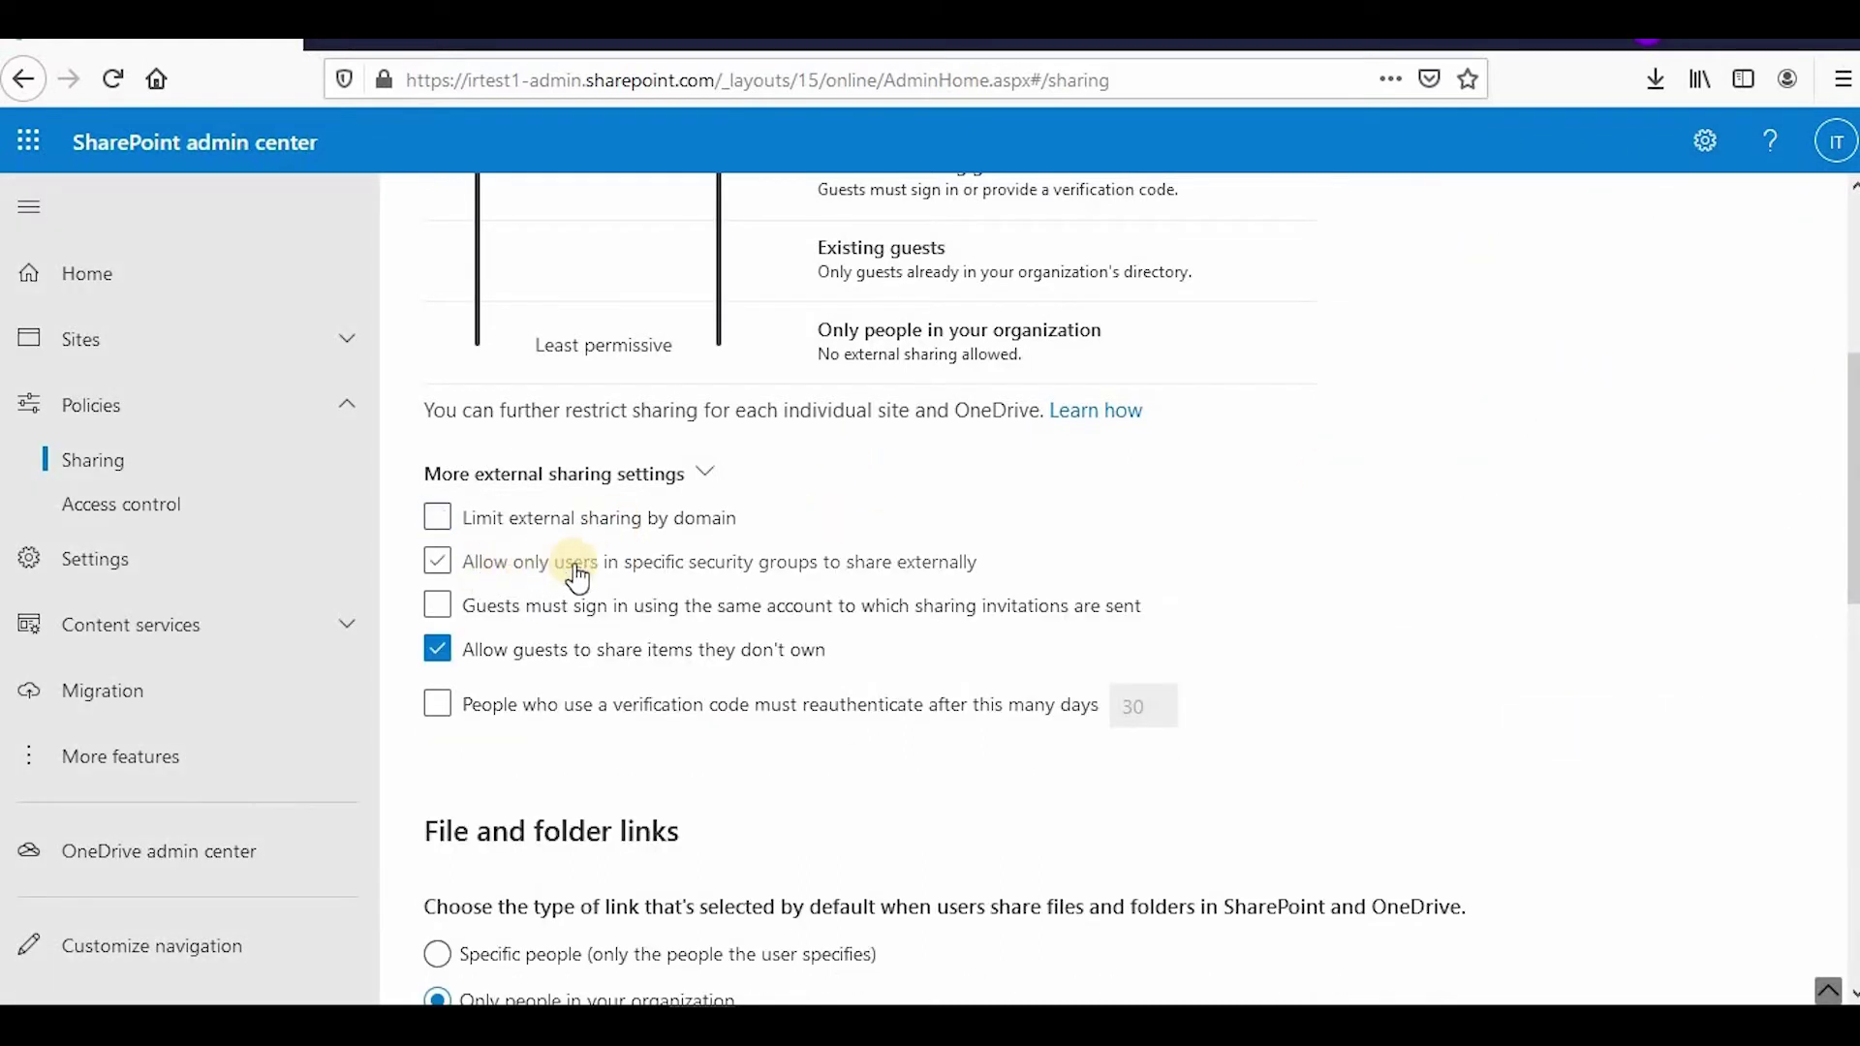
{"action": "left_click", "coordinate": [772, 569]}
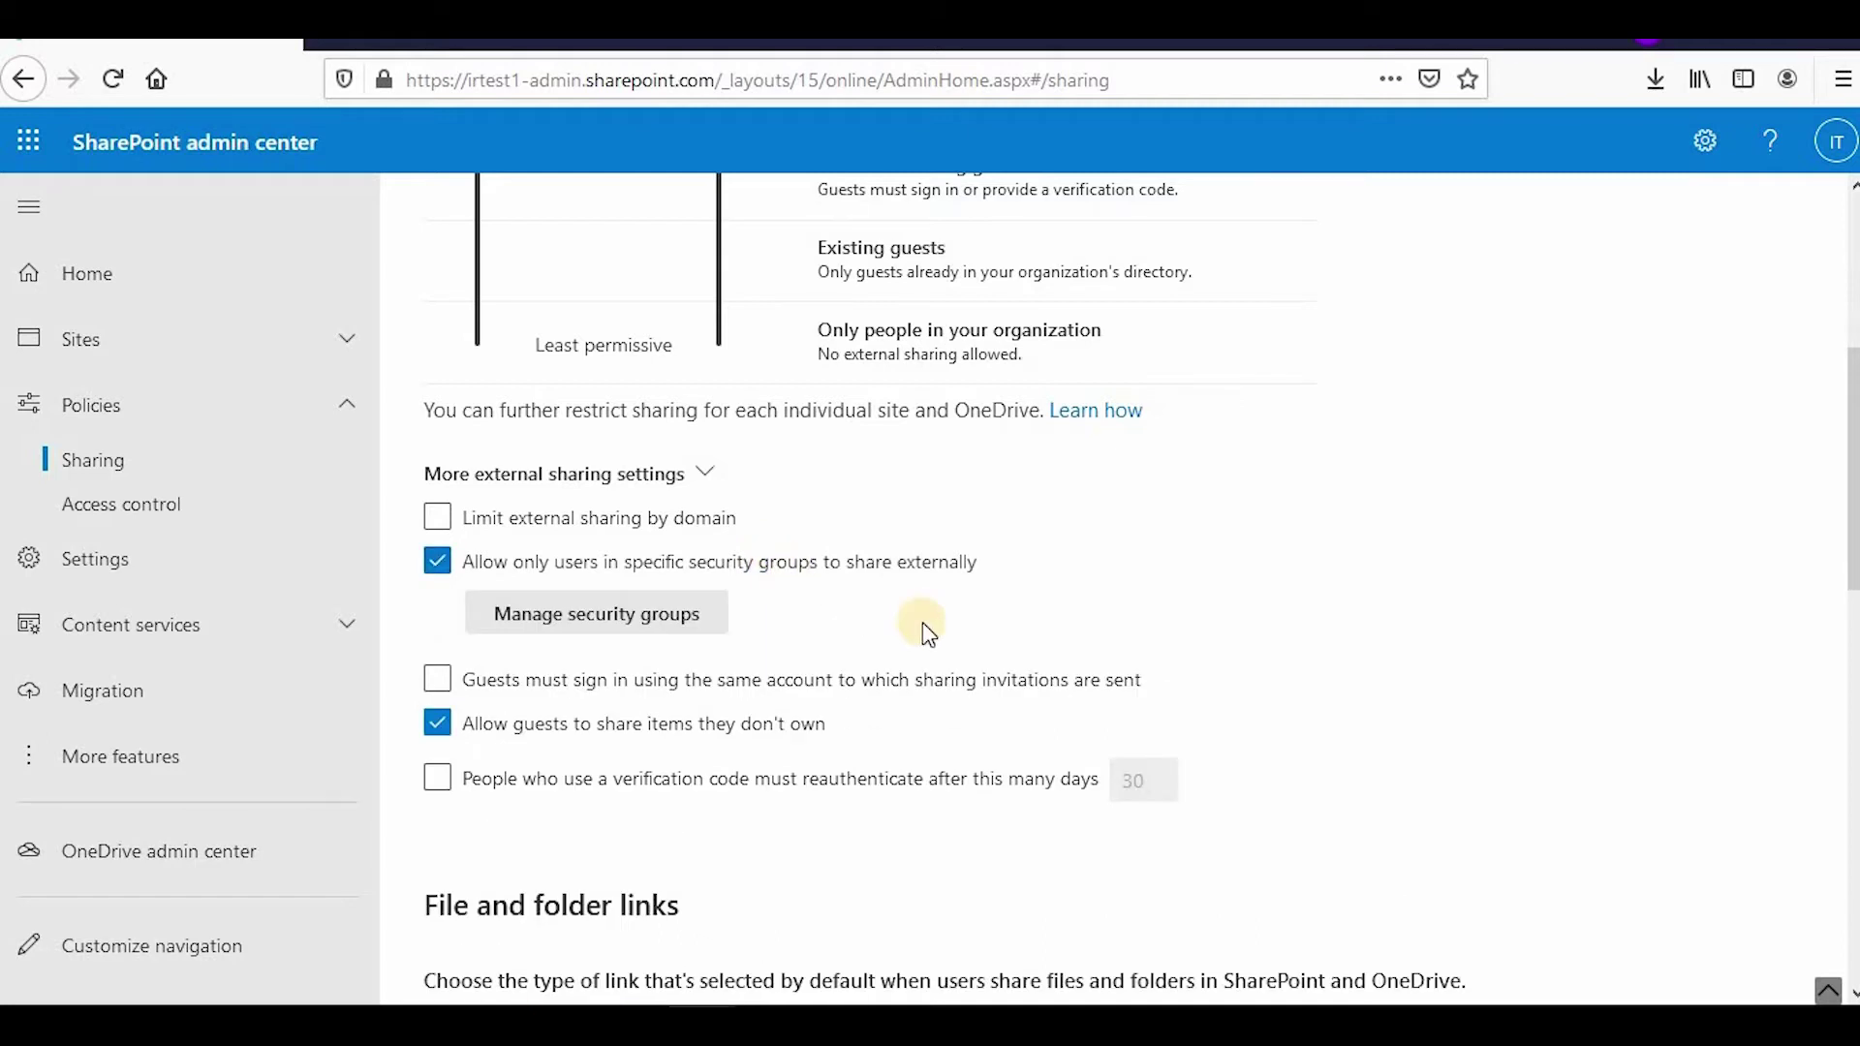
{"action": "left_click", "coordinate": [694, 615]}
{"action": "left_click", "coordinate": [1134, 550]}
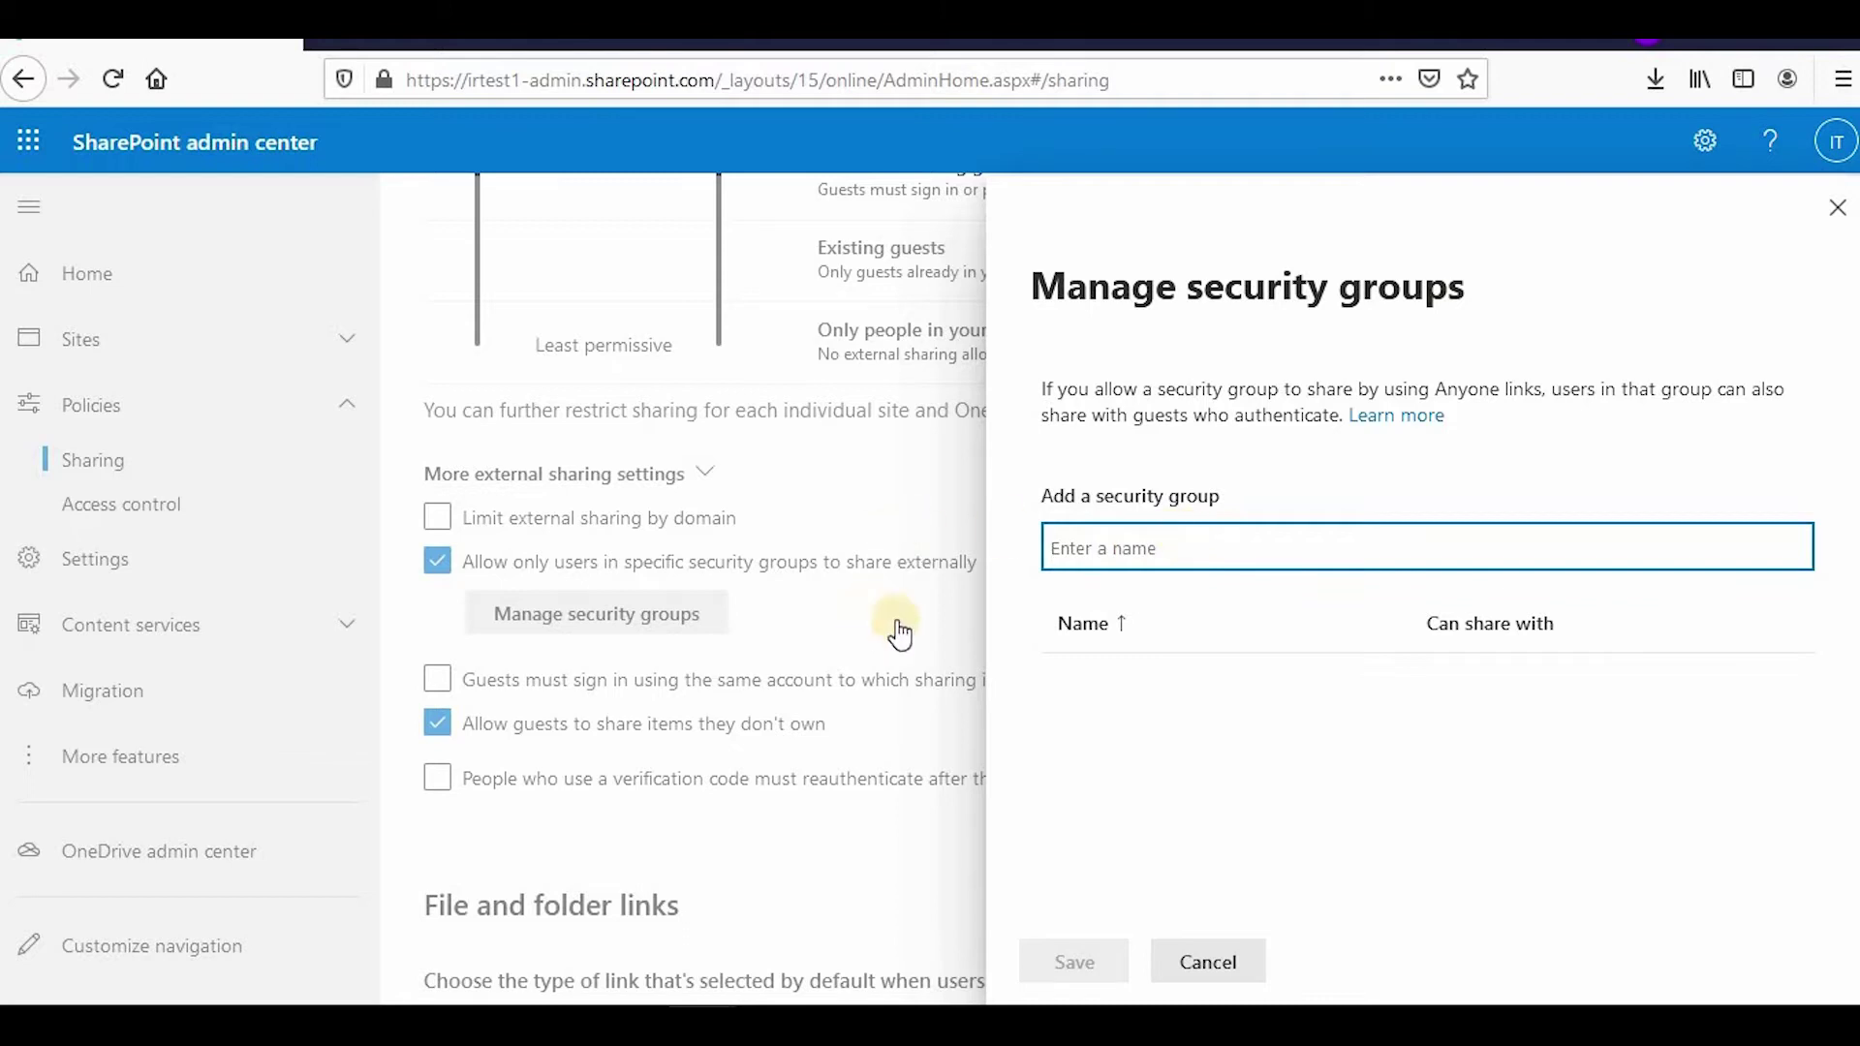
{"action": "left_click", "coordinate": [1209, 964]}
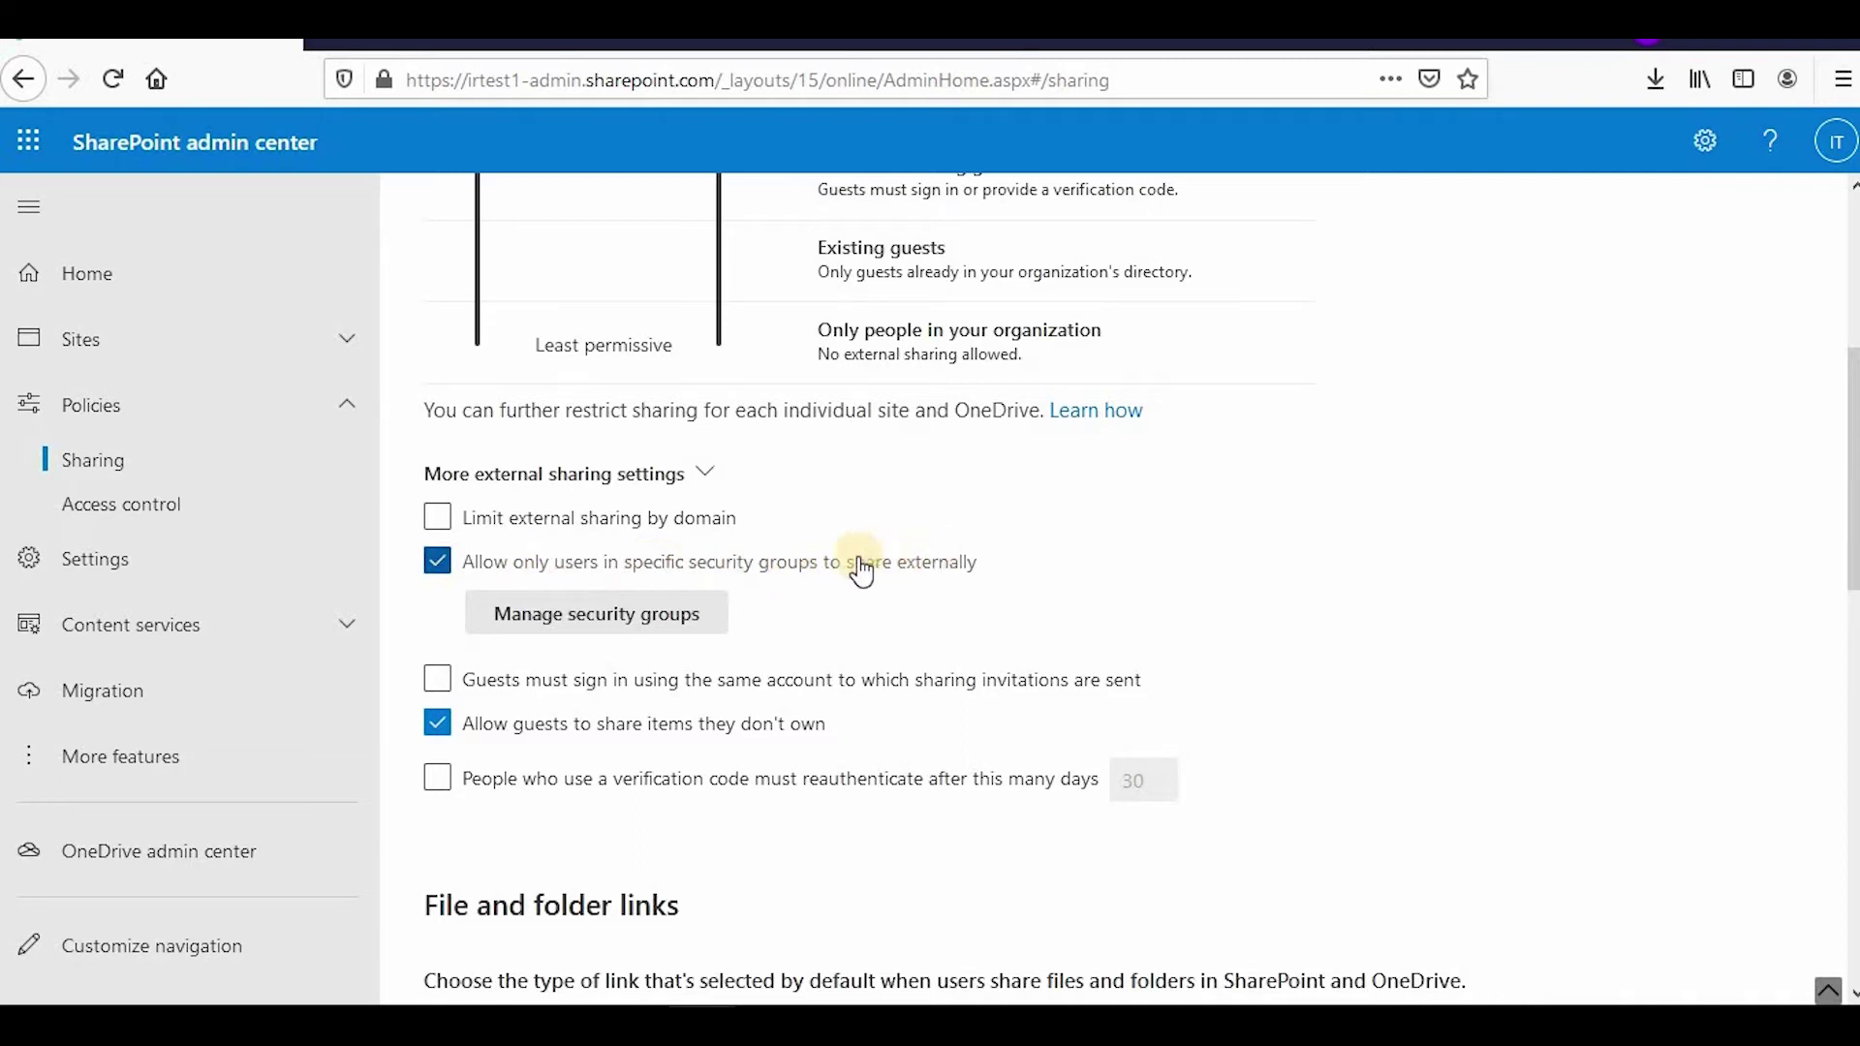
{"action": "left_click", "coordinate": [618, 574]}
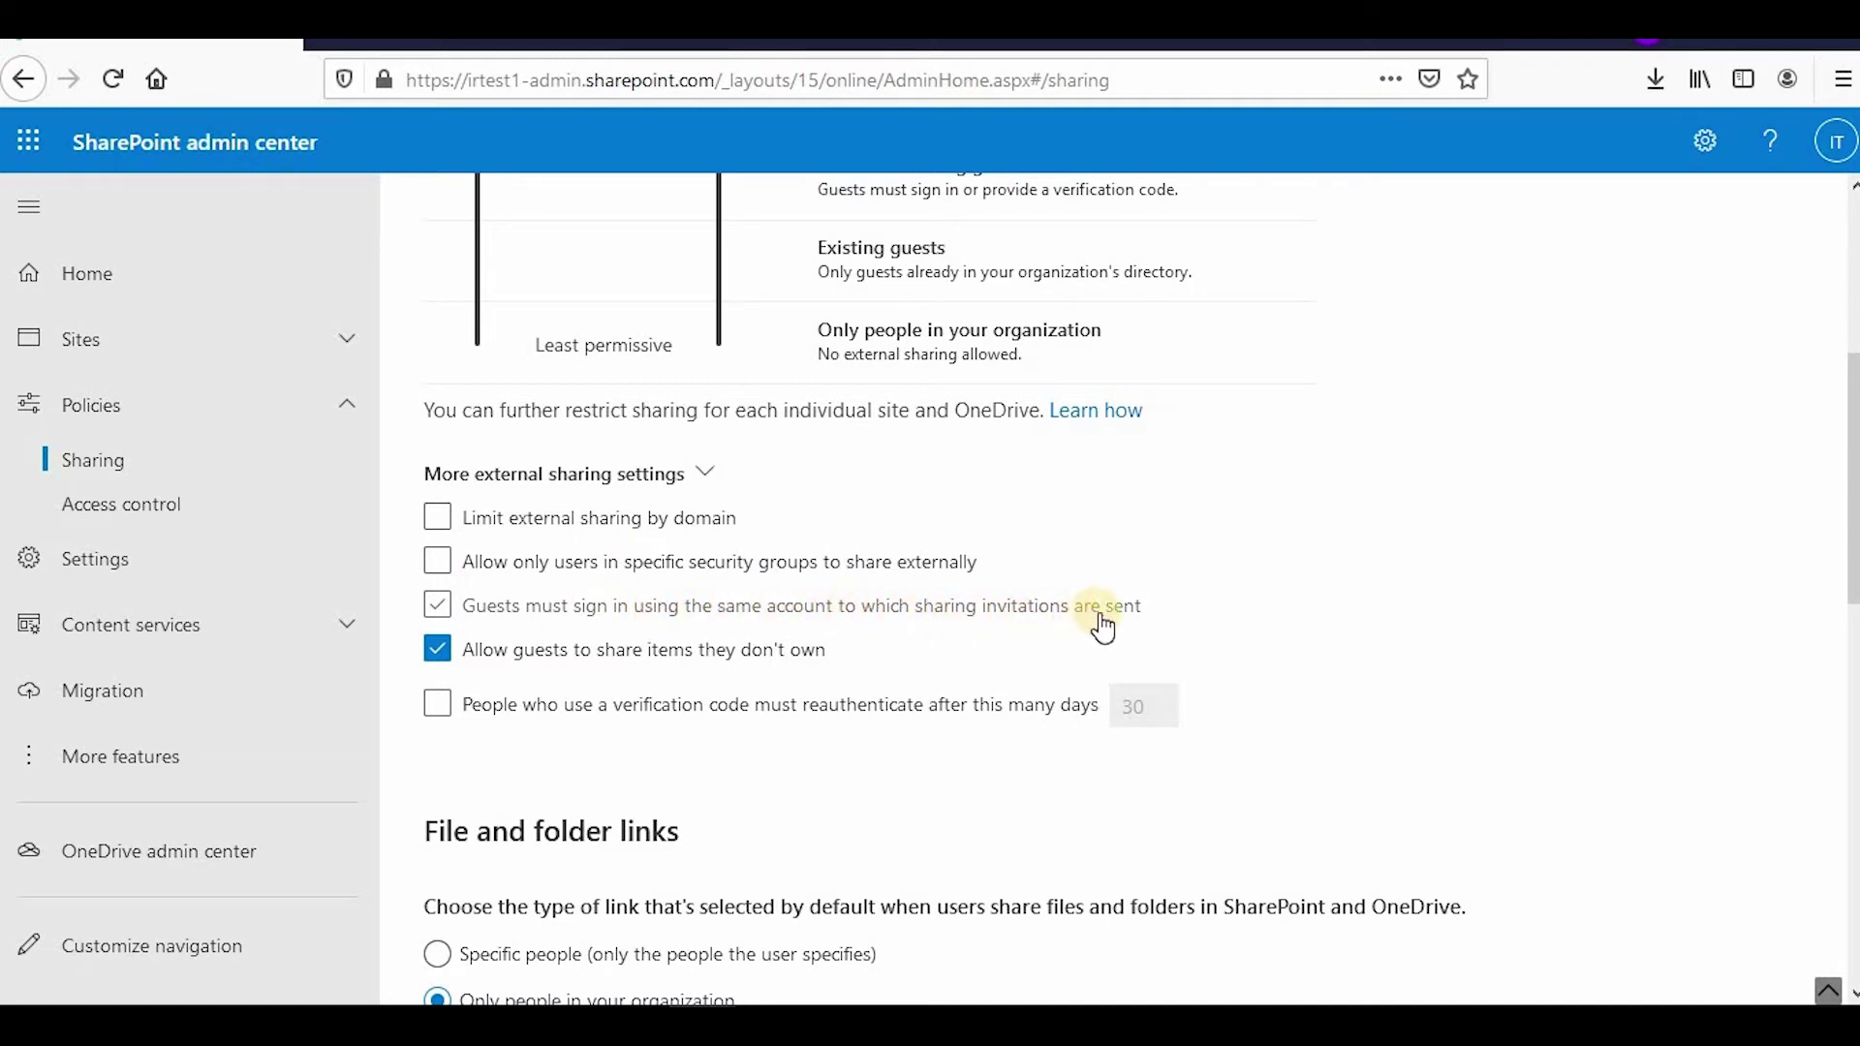
Leave the requirement for guests to sign in with the invited account turned off
{"action": "left_click", "coordinate": [439, 608]}
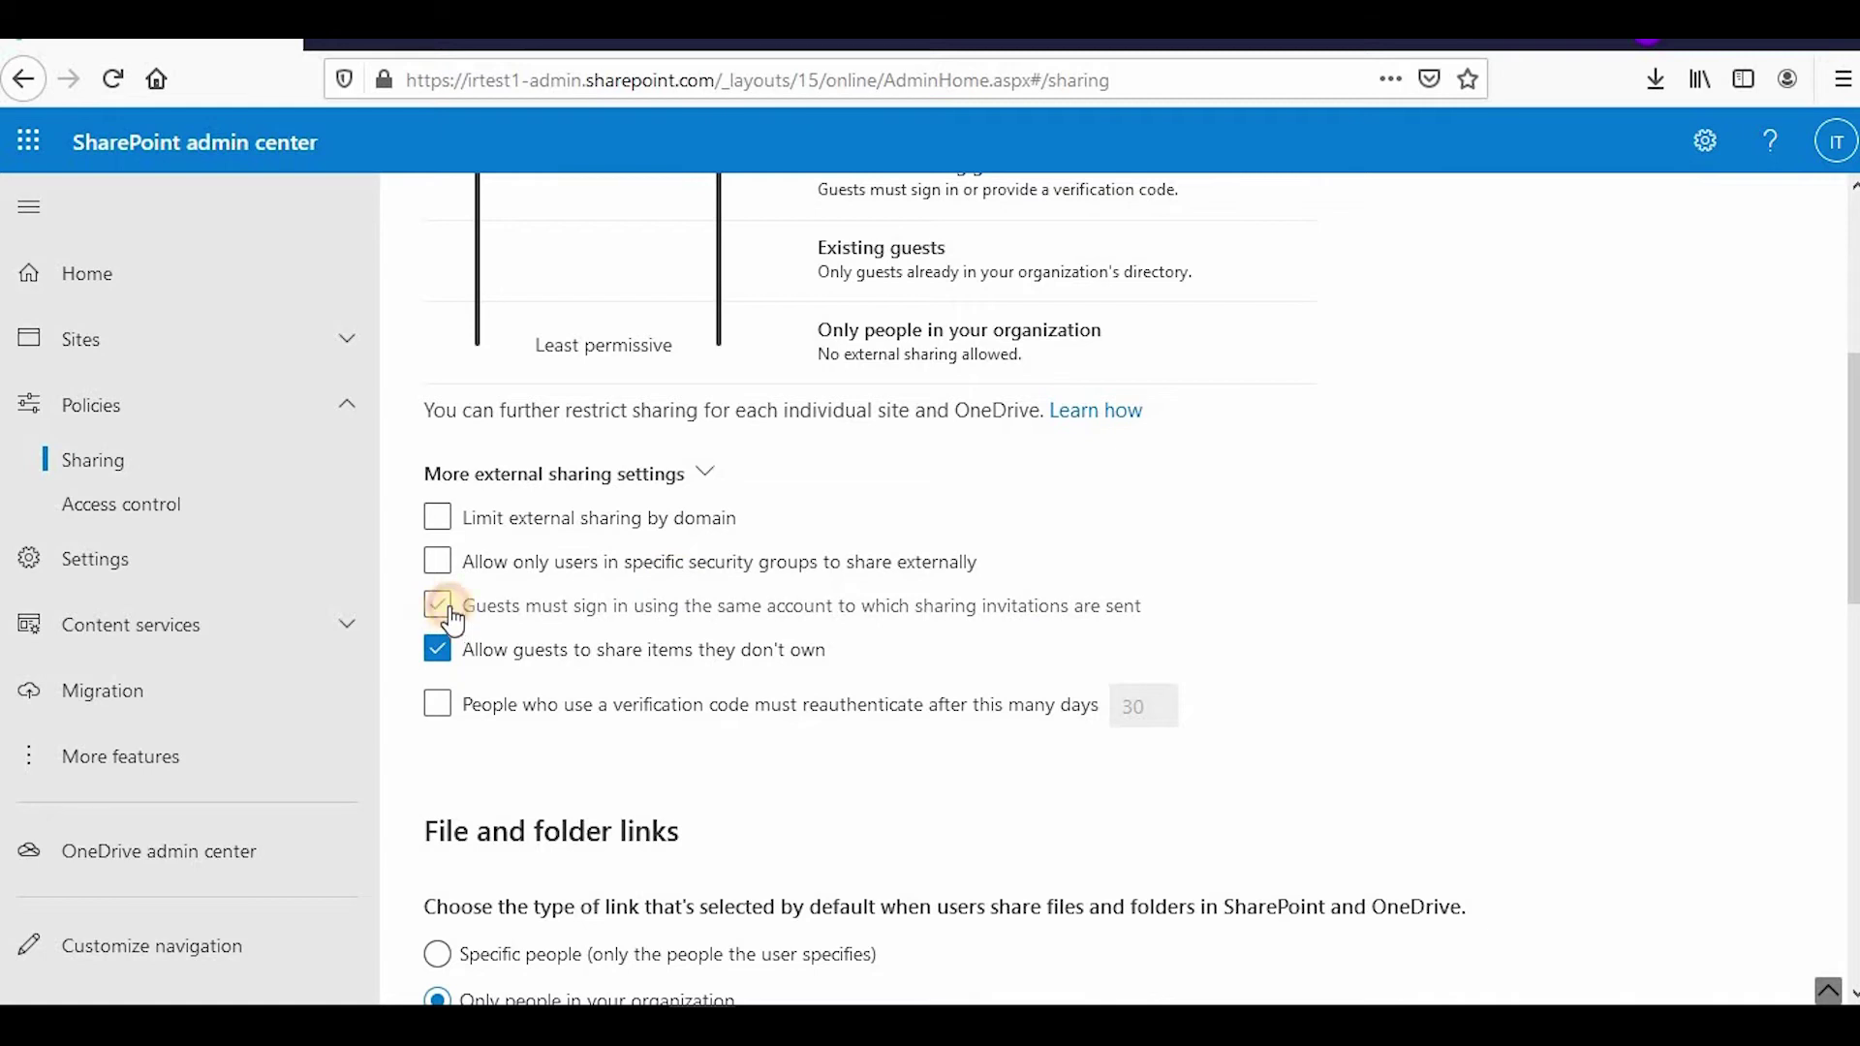
{"action": "left_click", "coordinate": [453, 604]}
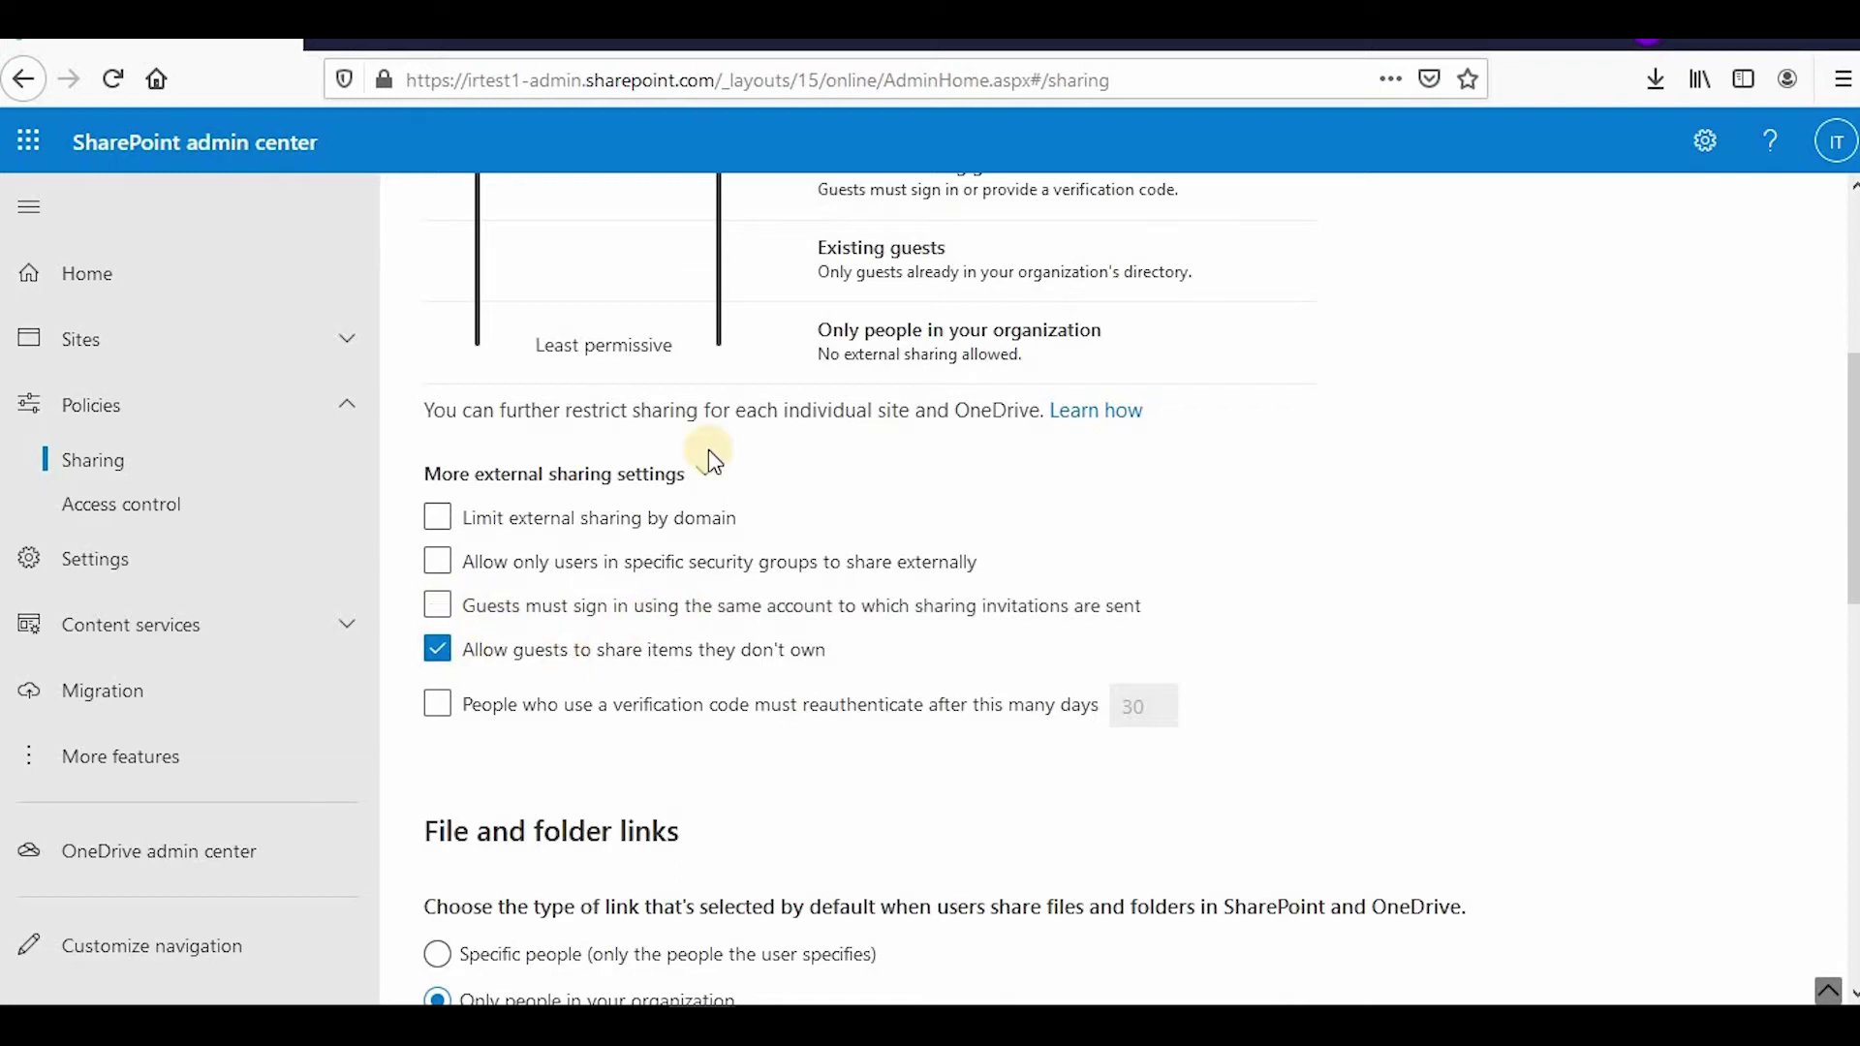
{"action": "scroll", "coordinate": [1277, 741], "scroll_direction": "down", "scroll_amount": 2}
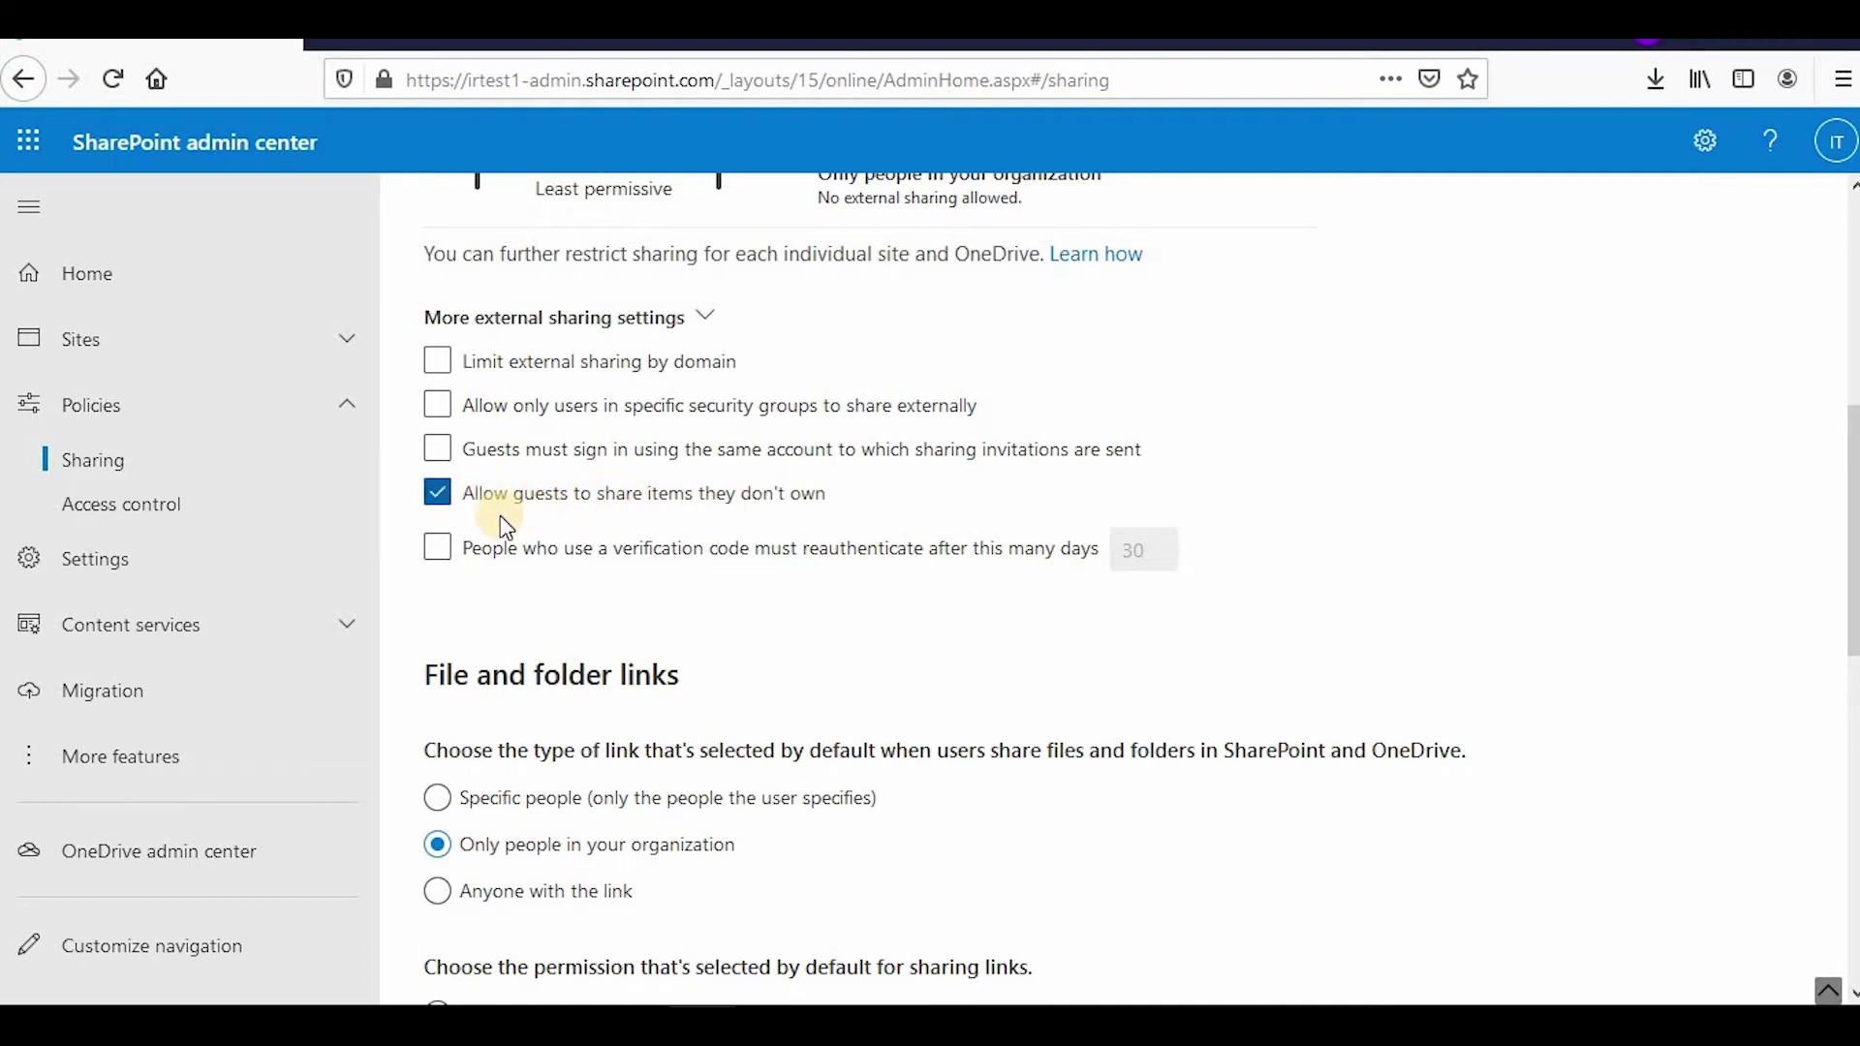
Keep guests allowed to share items they don't own and collapse More external sharing settings
{"action": "left_click", "coordinate": [527, 499]}
{"action": "left_click", "coordinate": [517, 497]}
{"action": "left_click", "coordinate": [701, 316]}
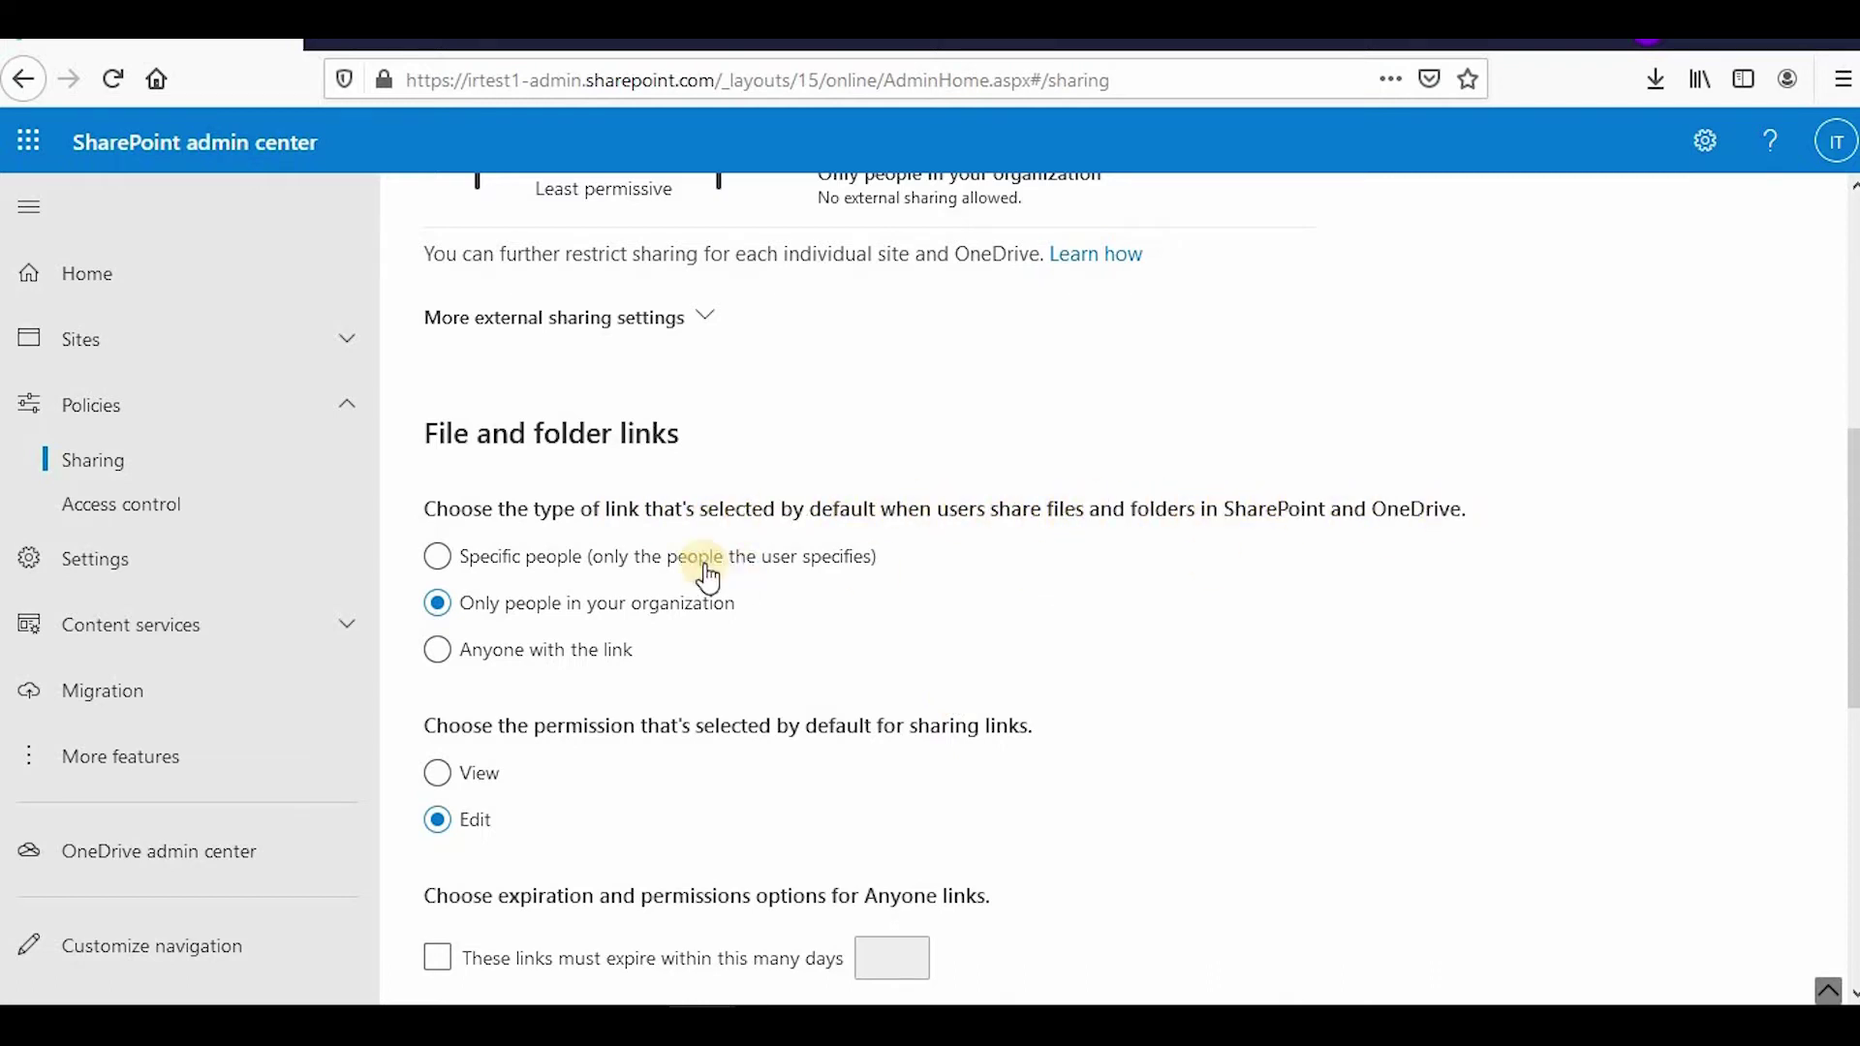
Try Specific people and Anyone default link types, returning to Only people in your organization
{"action": "left_click", "coordinate": [610, 571]}
{"action": "left_click", "coordinate": [490, 651]}
{"action": "left_click", "coordinate": [490, 628]}
{"action": "scroll", "coordinate": [874, 624], "scroll_direction": "down", "scroll_amount": 3}
{"action": "left_click_drag", "start_coordinate": [498, 415], "coordinate": [948, 420]}
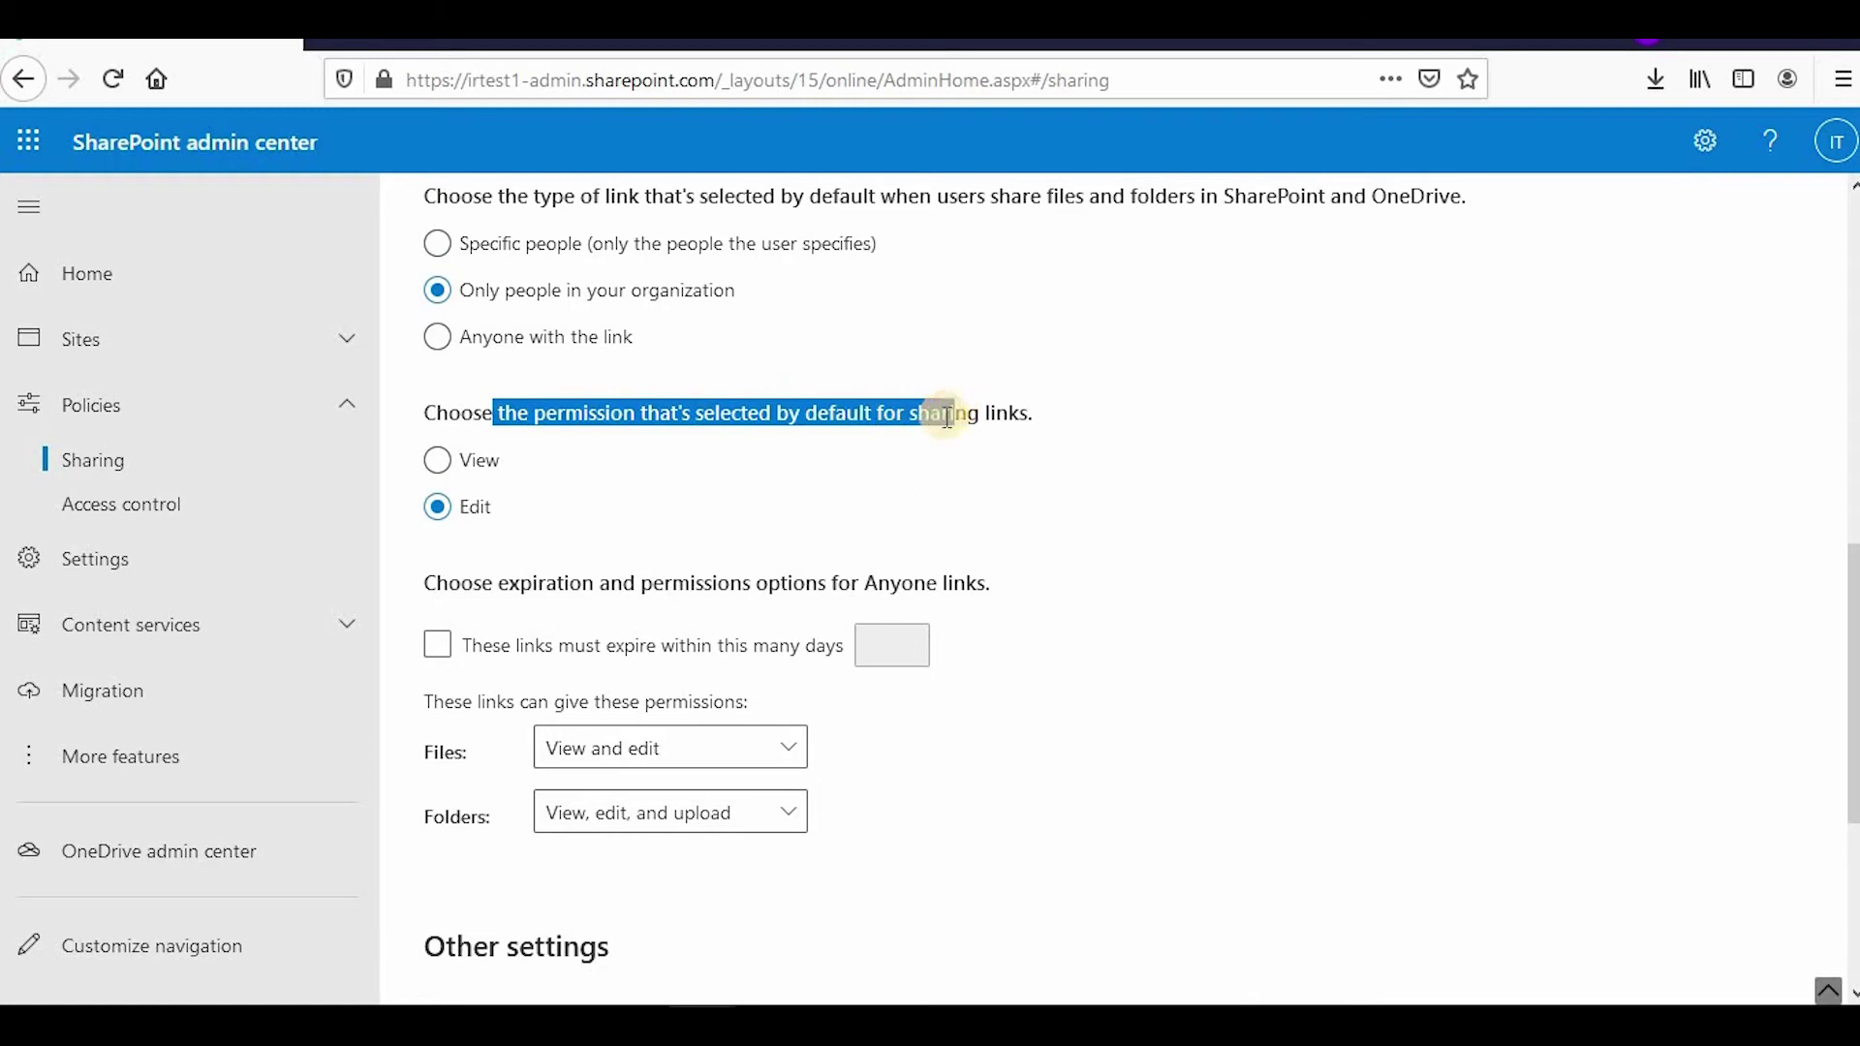
{"action": "left_click", "coordinate": [606, 453]}
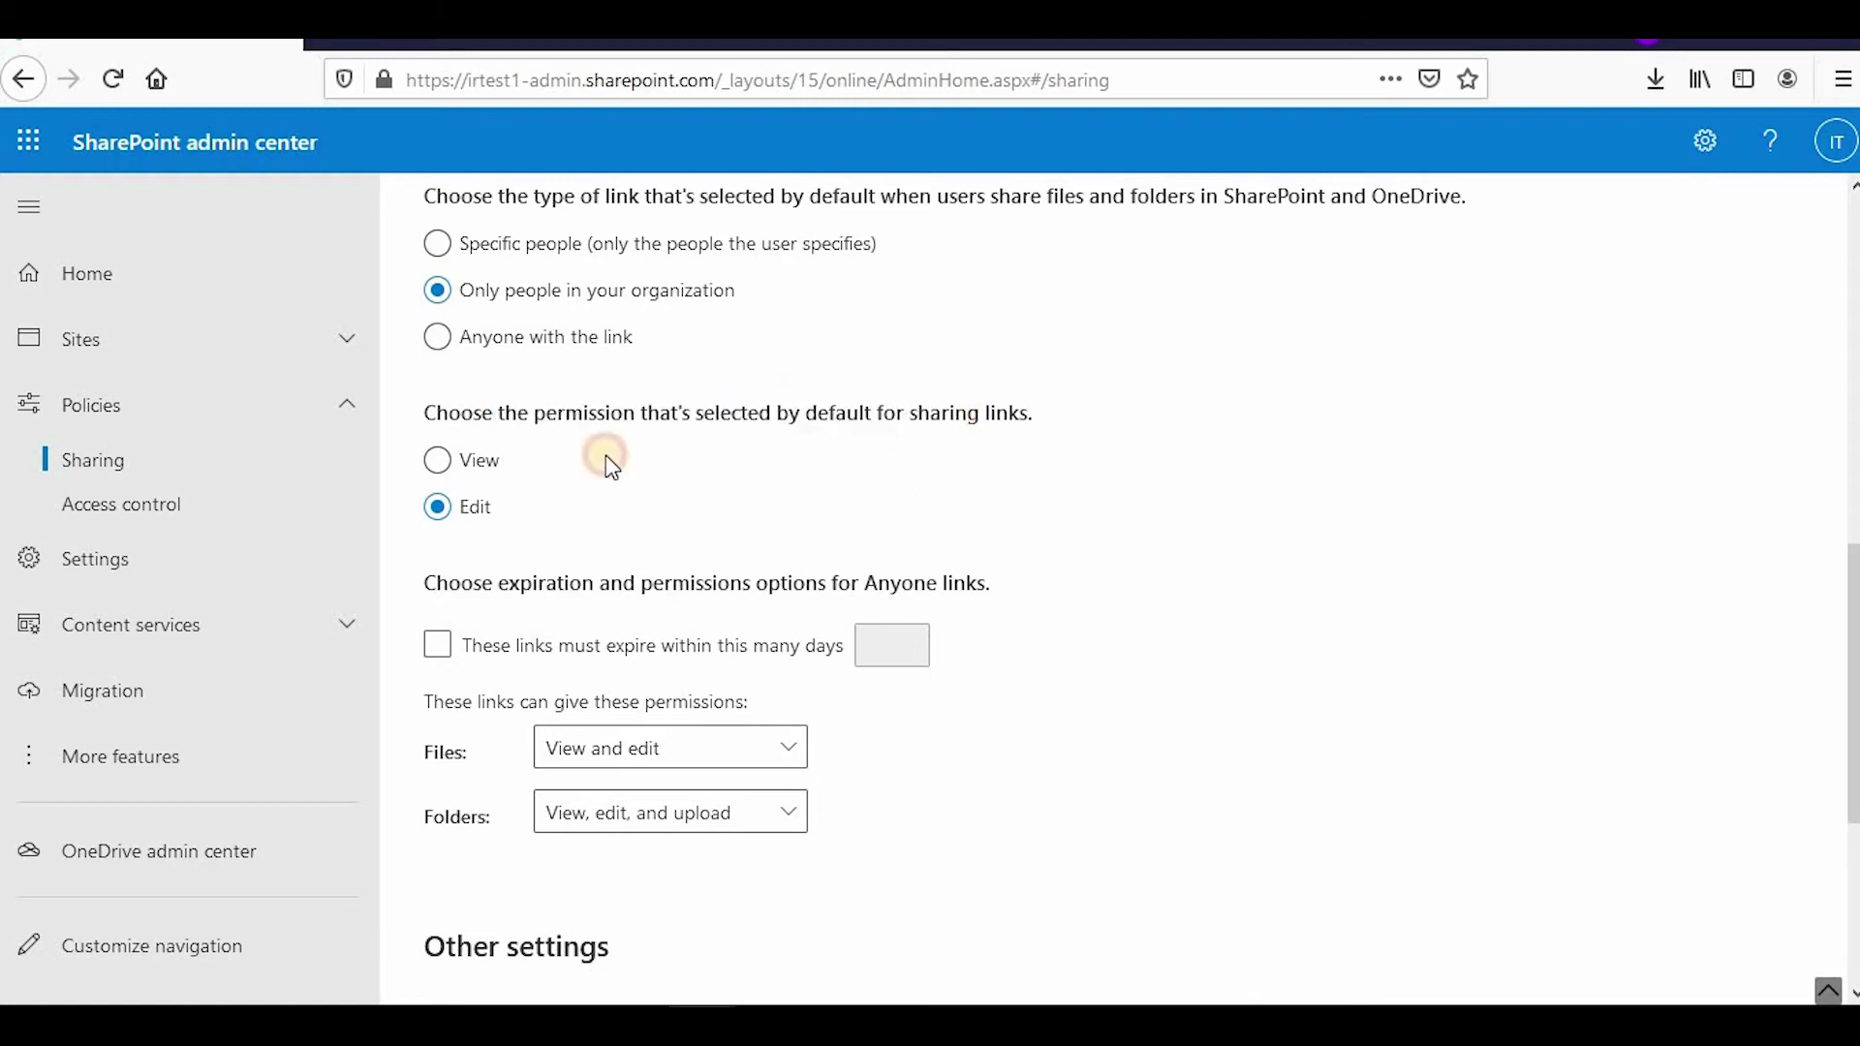
Set the default link permission to View, leaving expiry for Anyone links off
{"action": "left_click", "coordinate": [492, 467]}
{"action": "left_click_drag", "start_coordinate": [565, 414], "coordinate": [762, 416]}
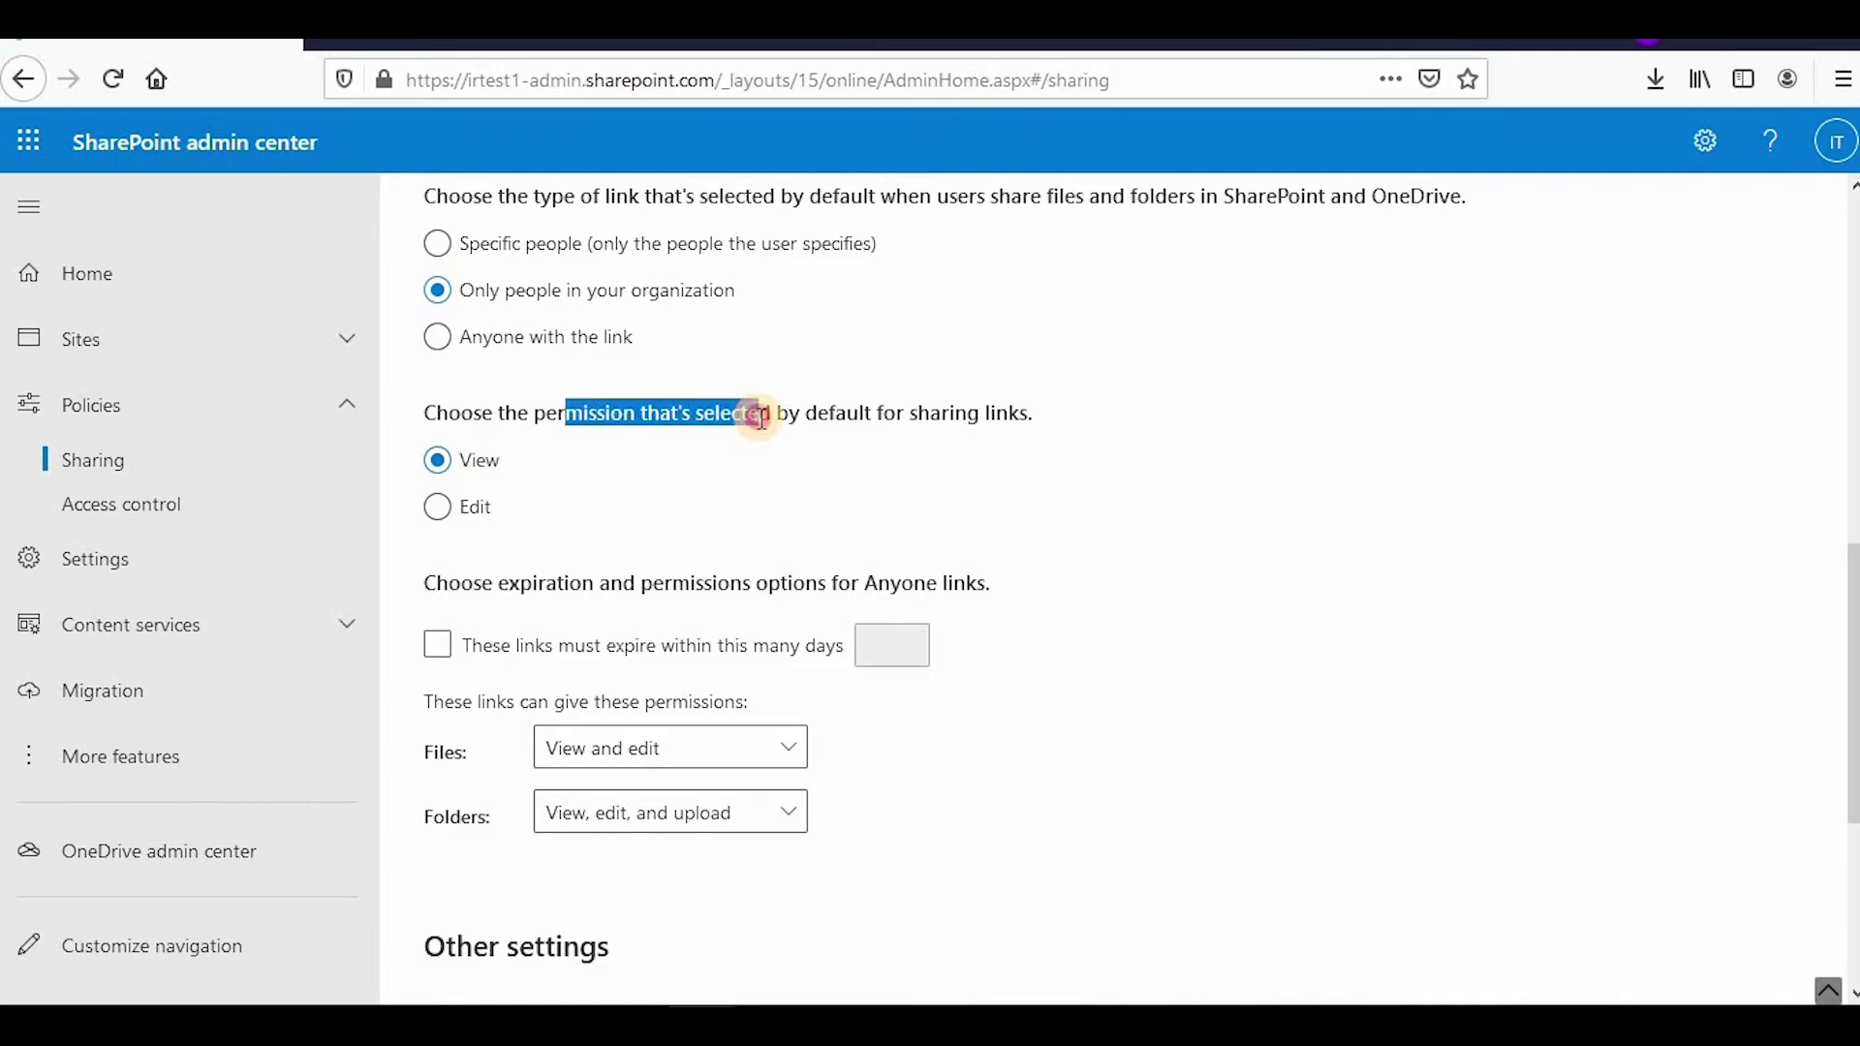
{"action": "left_click_drag", "start_coordinate": [955, 414], "coordinate": [835, 415]}
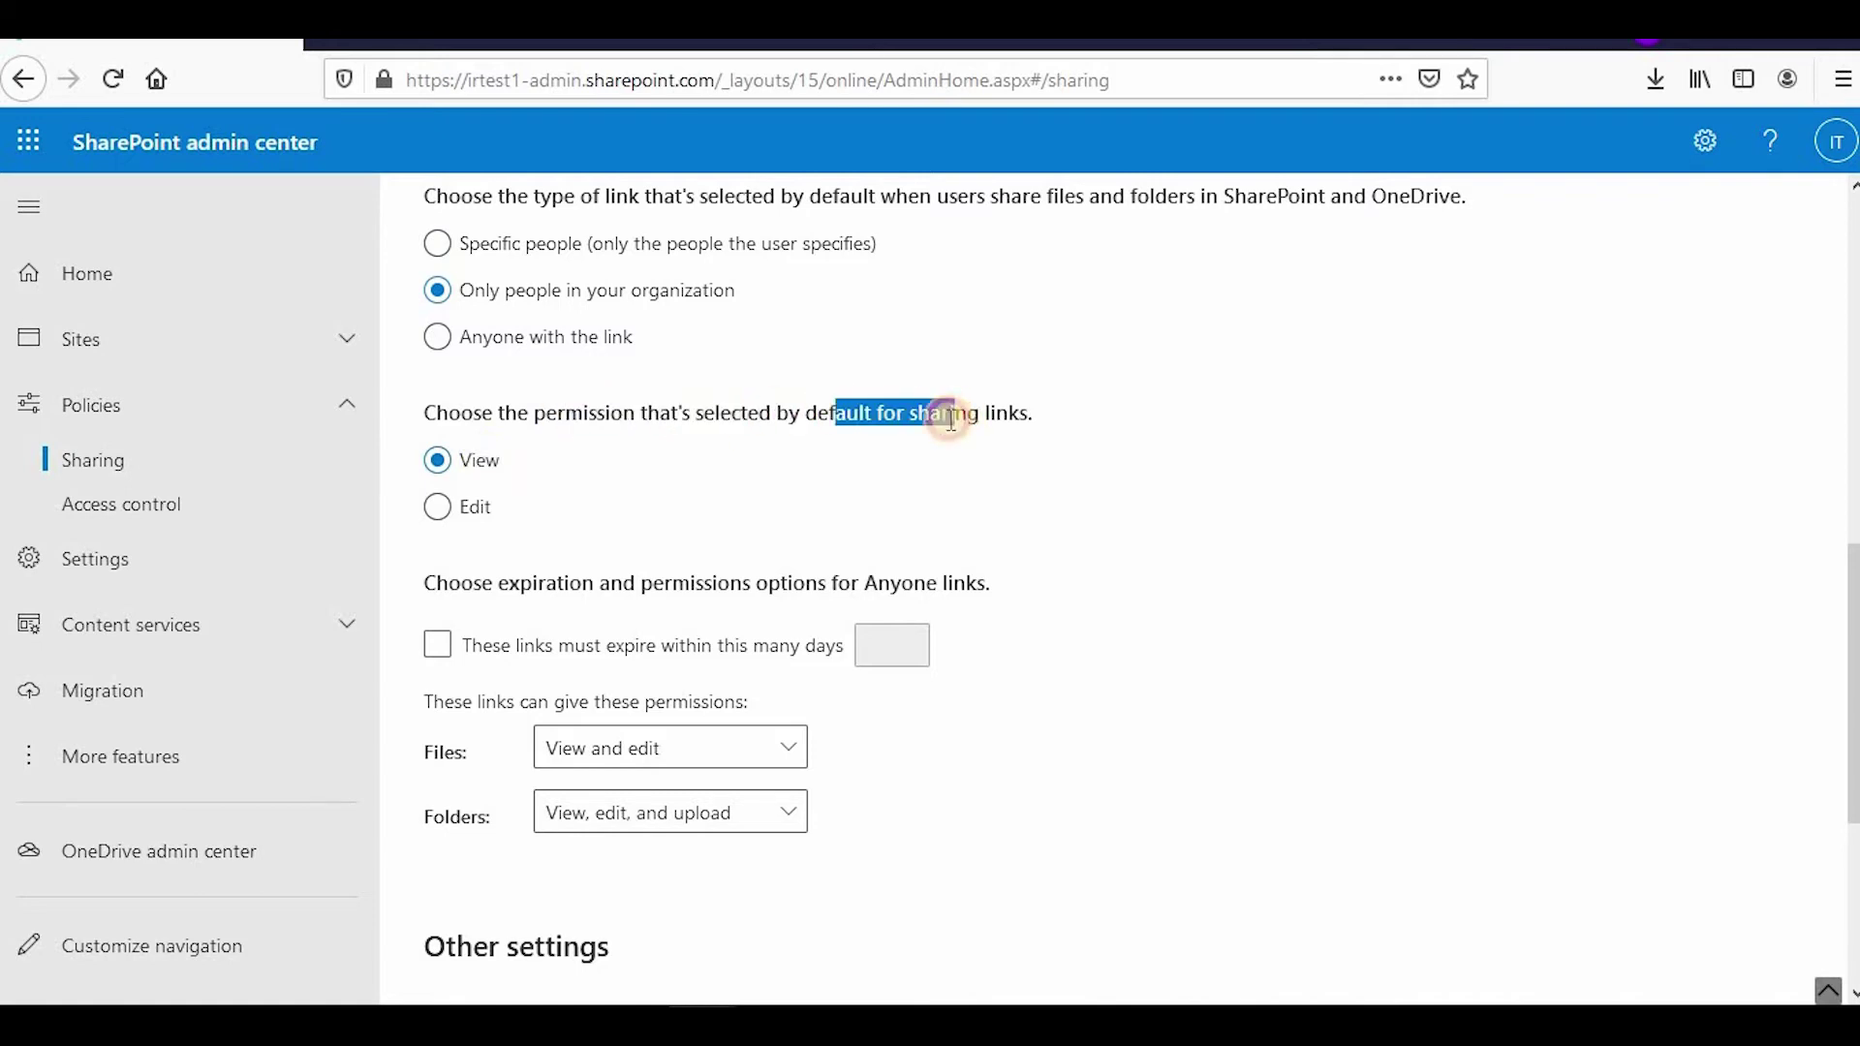
{"action": "double_click", "coordinate": [639, 414]}
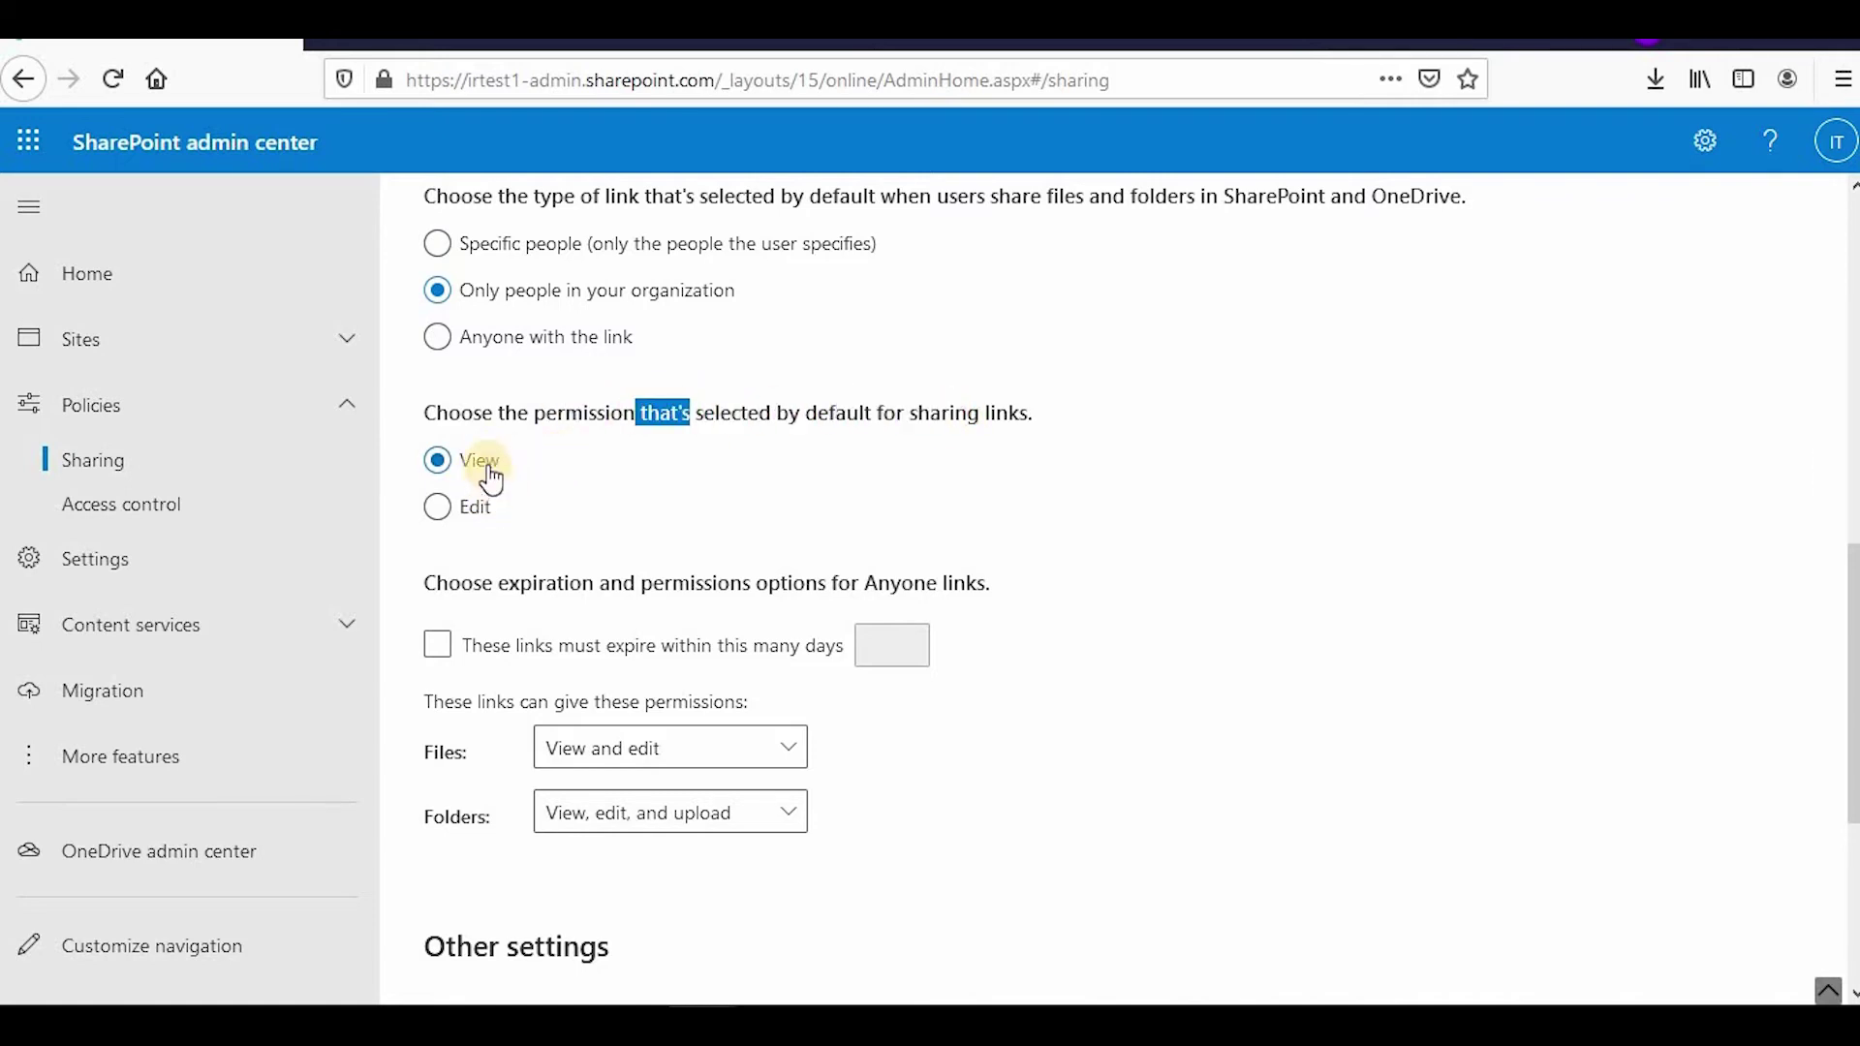
{"action": "left_click_drag", "start_coordinate": [758, 410], "coordinate": [582, 410]}
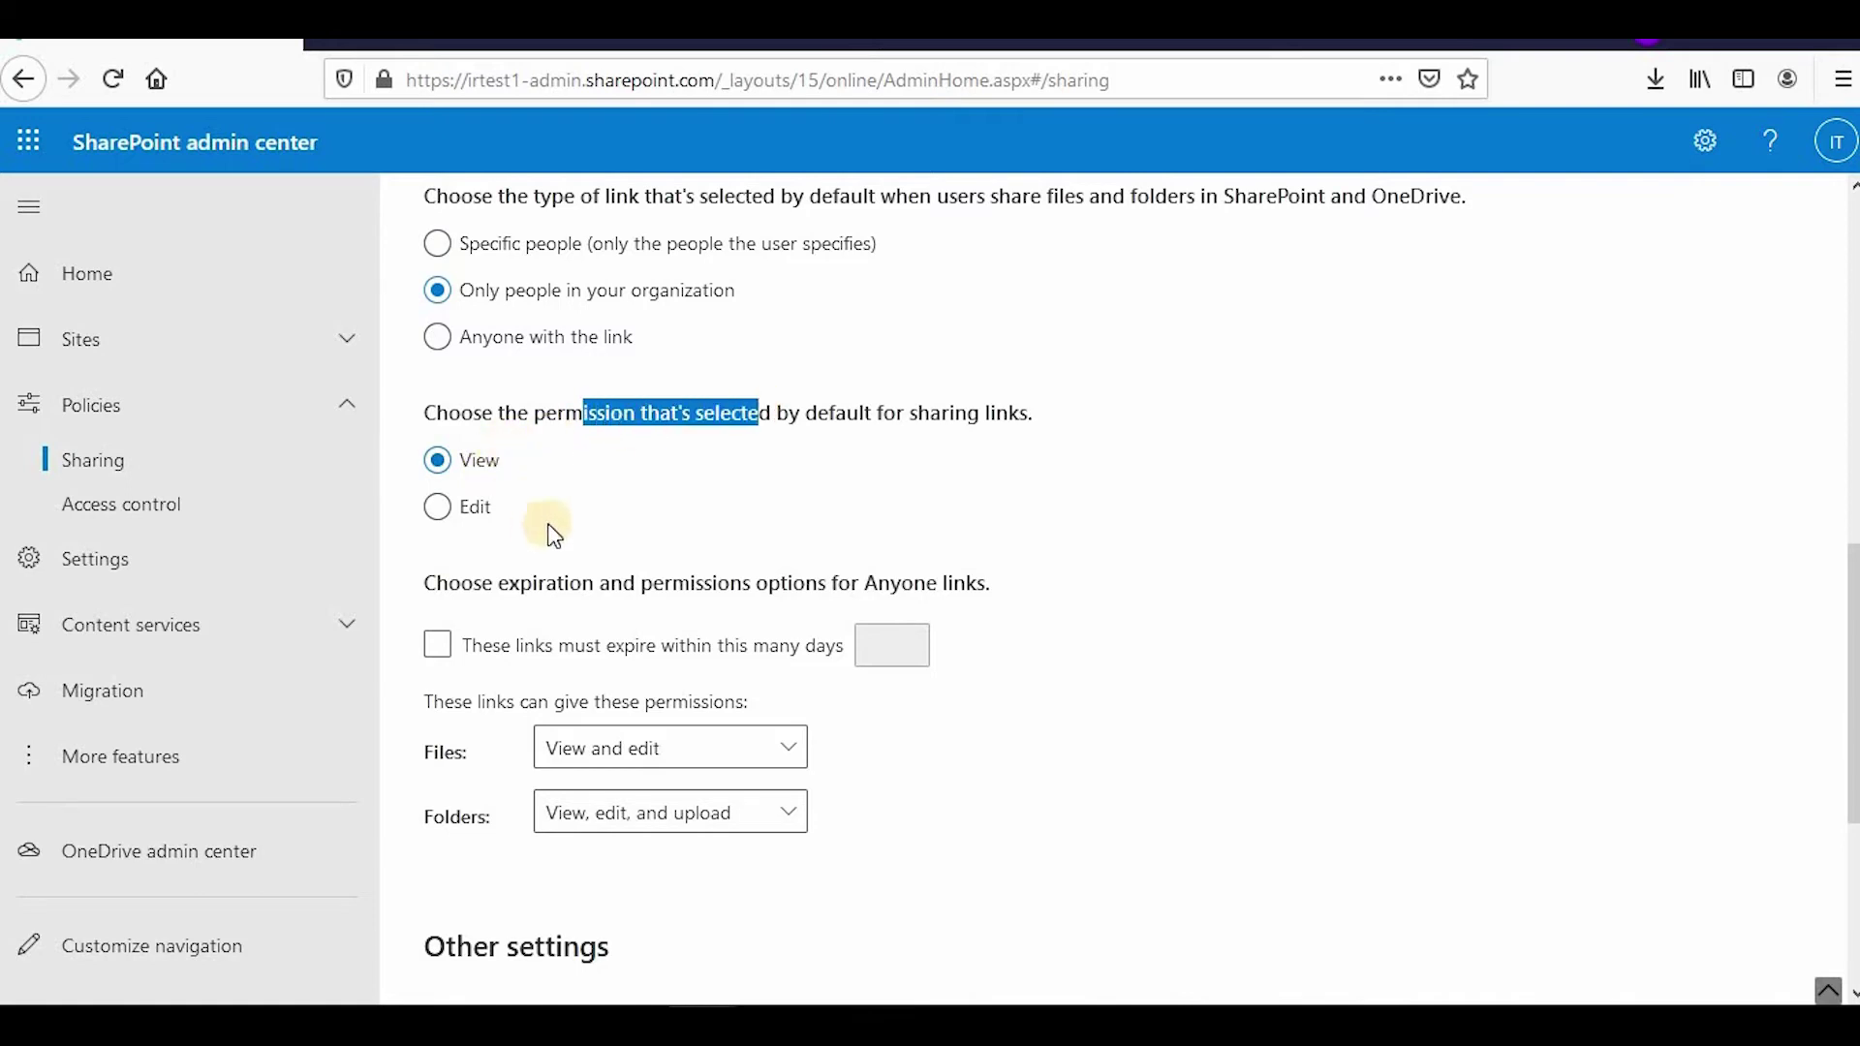
{"action": "scroll", "coordinate": [710, 548], "scroll_direction": "down", "scroll_amount": 1}
{"action": "left_click", "coordinate": [710, 549]}
{"action": "left_click", "coordinate": [710, 548]}
{"action": "scroll", "coordinate": [710, 548], "scroll_direction": "down", "scroll_amount": 1}
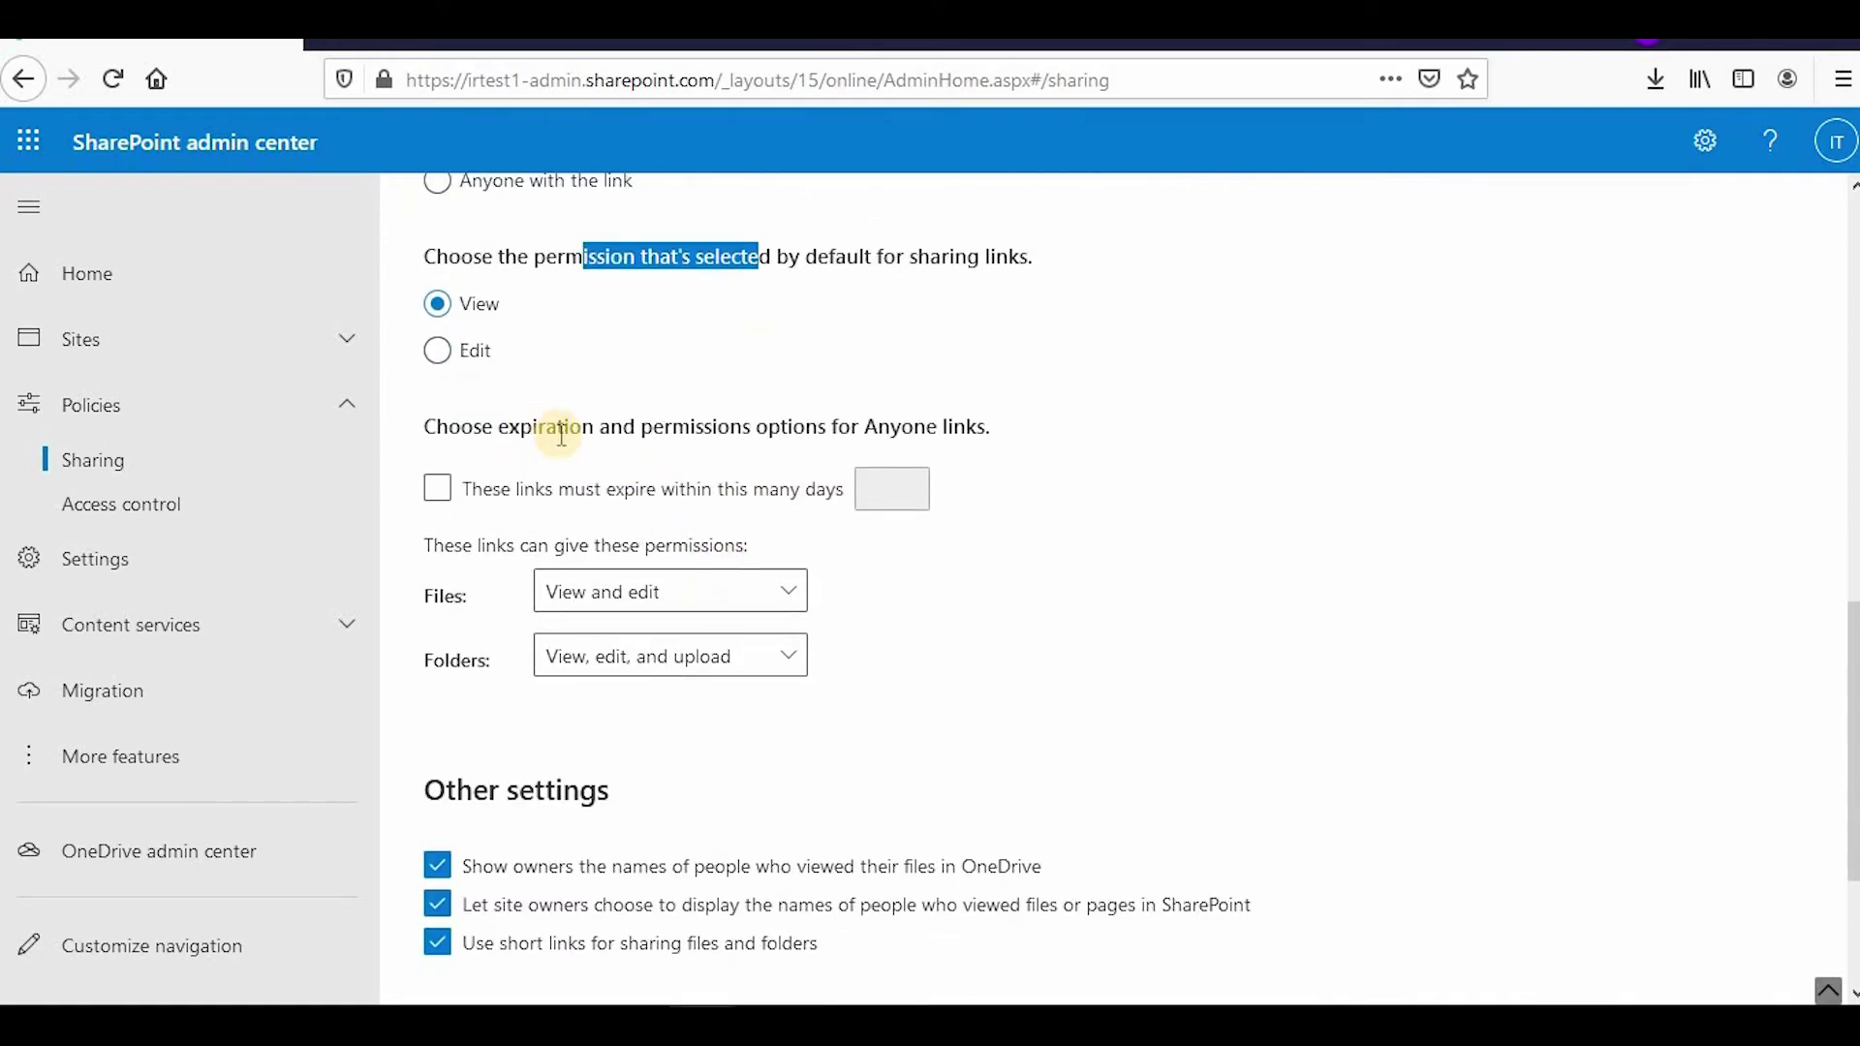
{"action": "left_click_drag", "start_coordinate": [570, 426], "coordinate": [986, 426]}
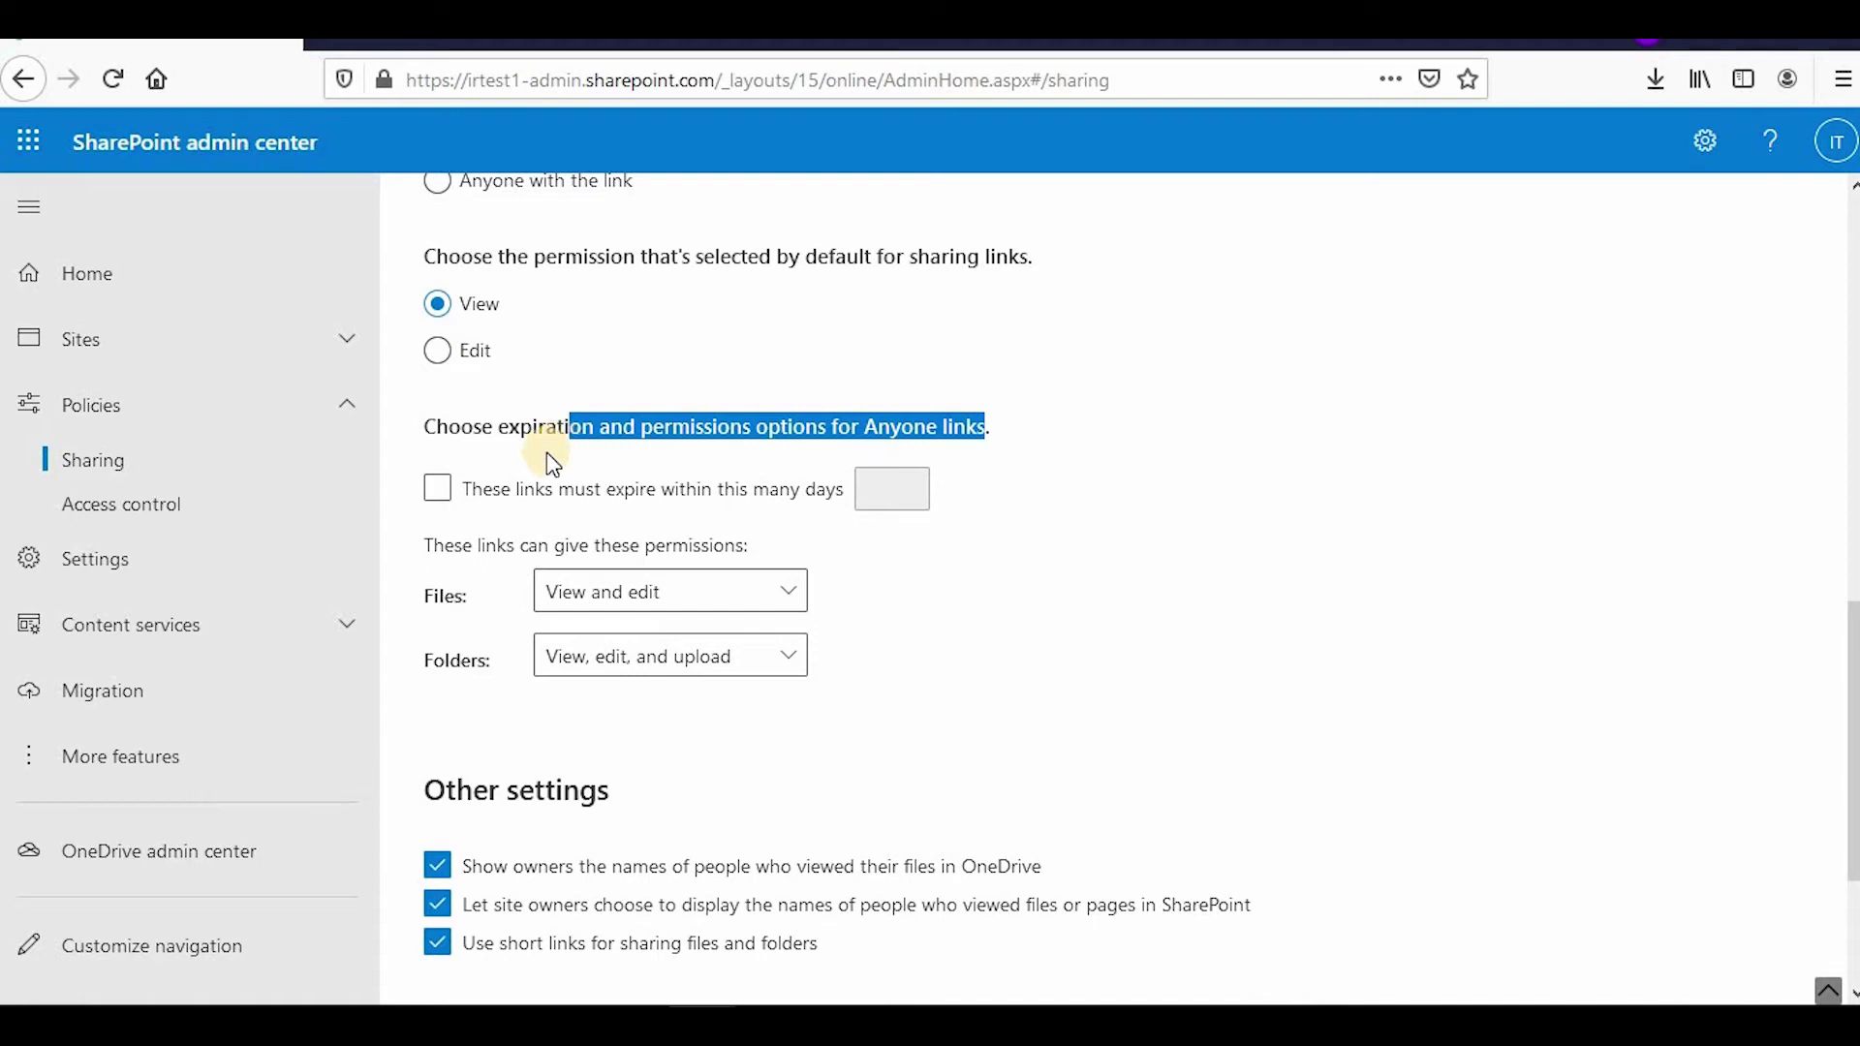
{"action": "left_click", "coordinate": [630, 501]}
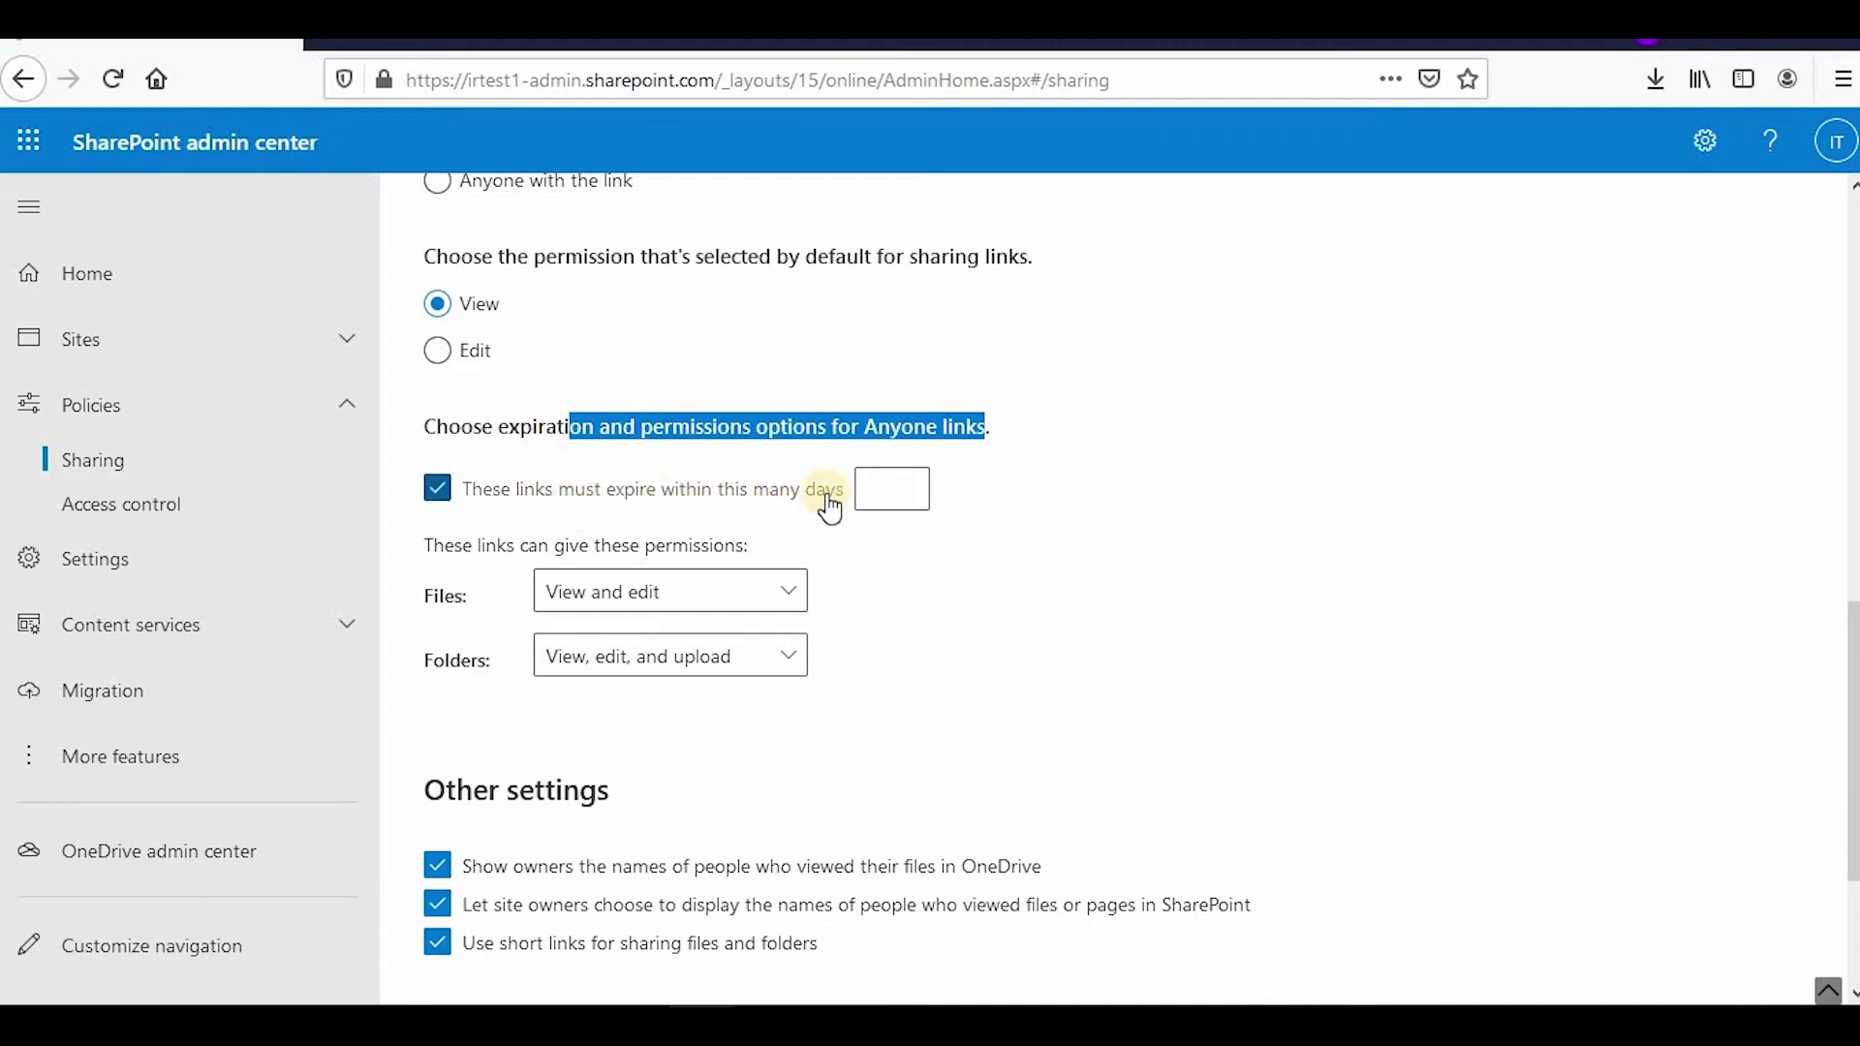
{"action": "left_click", "coordinate": [892, 488]}
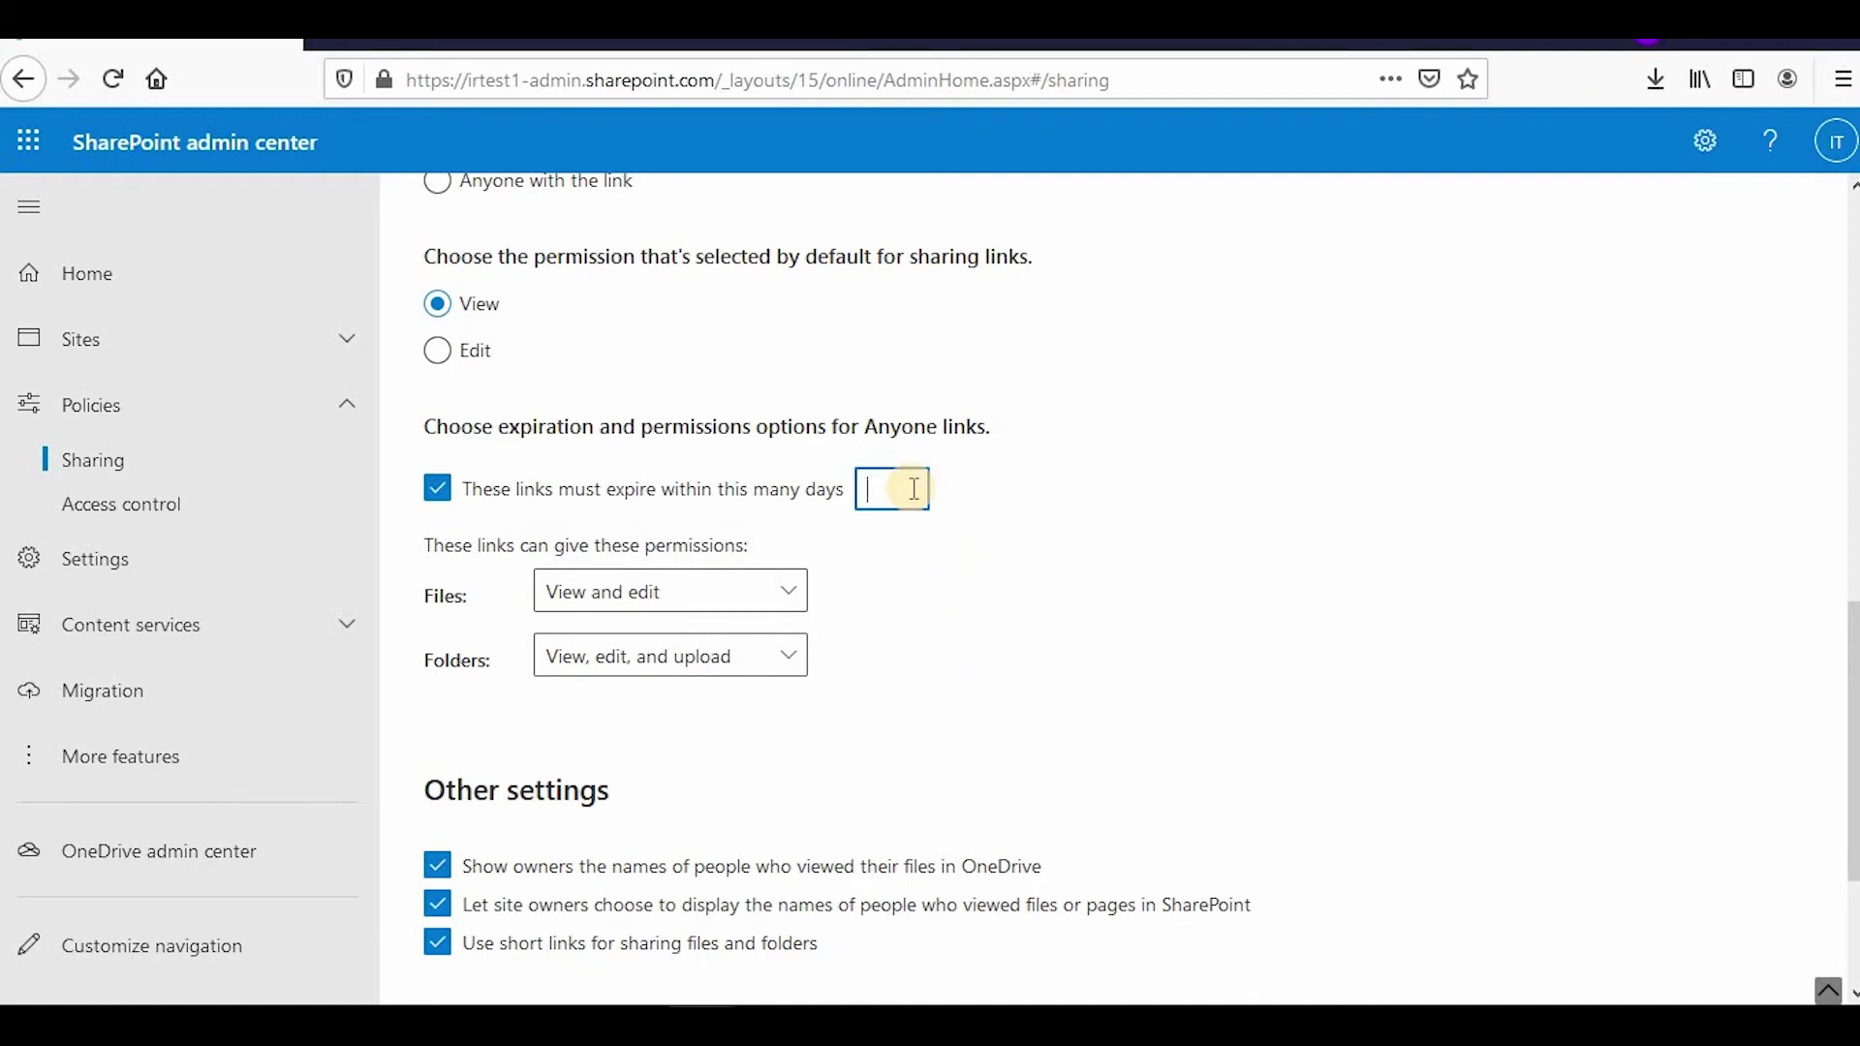
{"action": "left_click", "coordinate": [556, 492]}
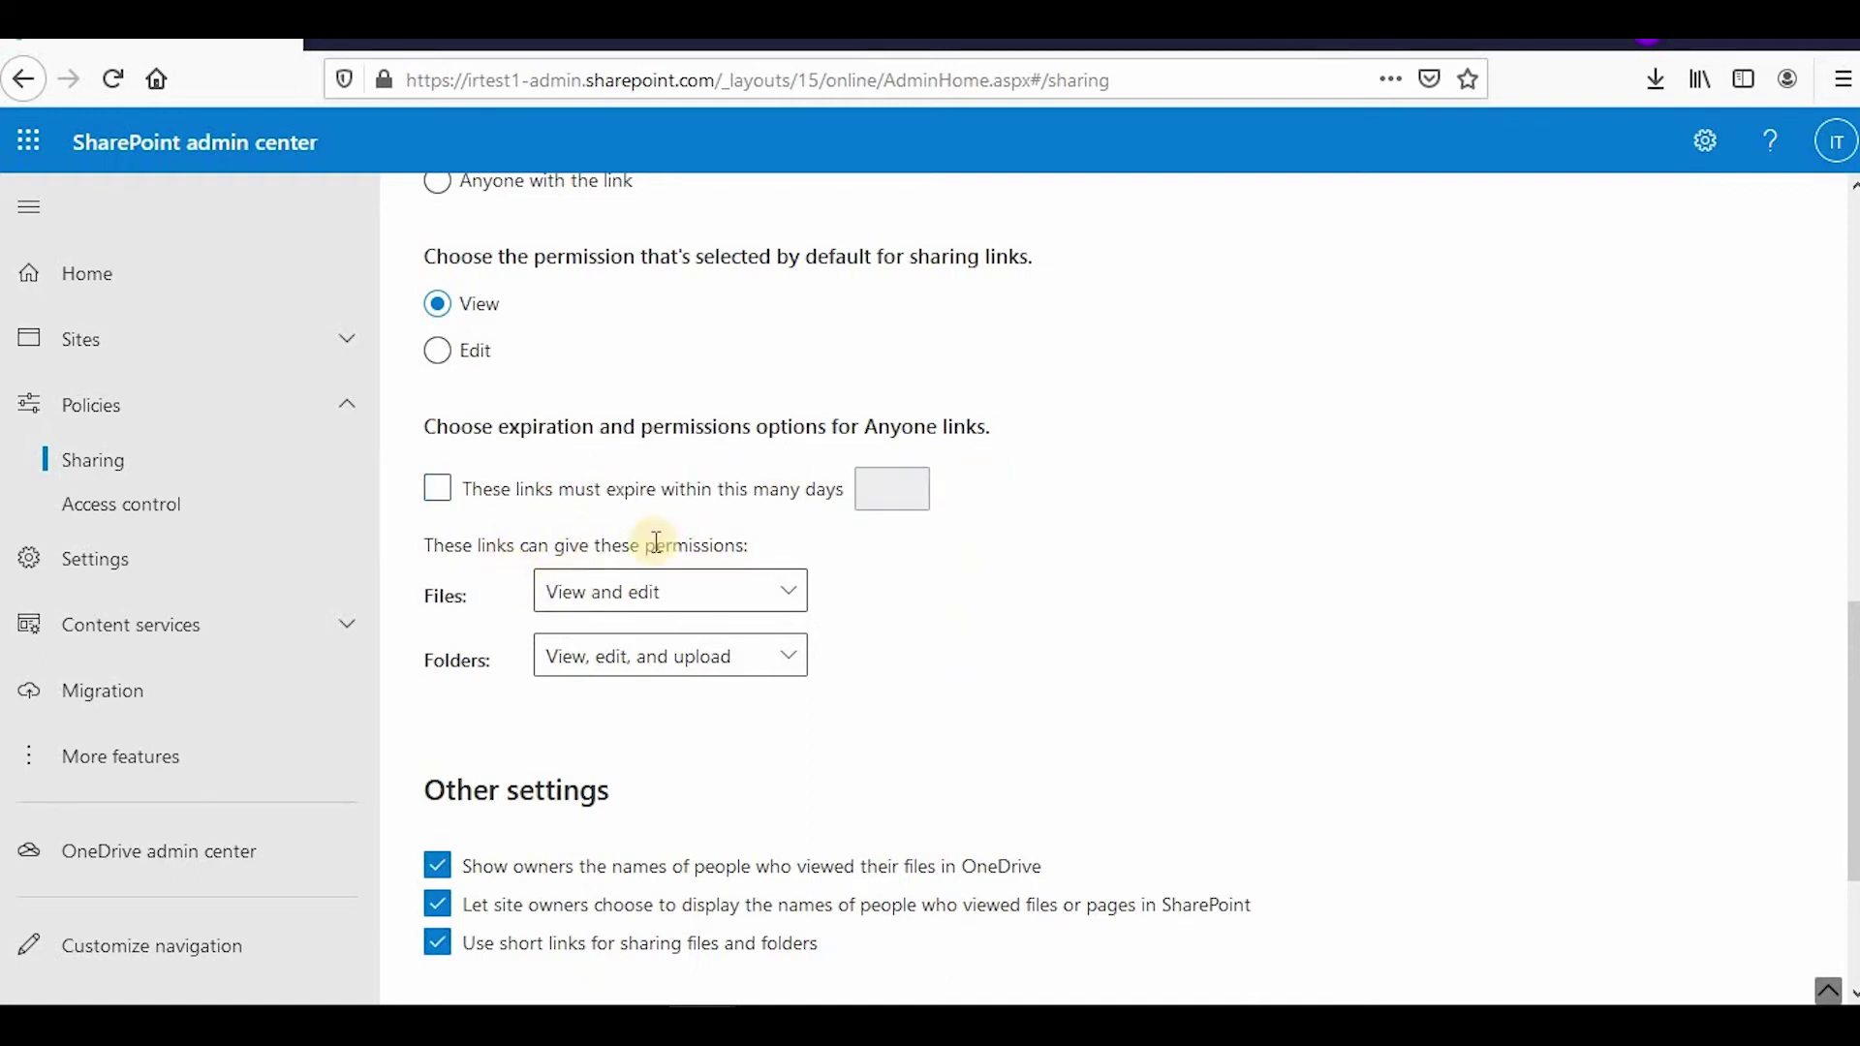
{"action": "left_click", "coordinate": [712, 606]}
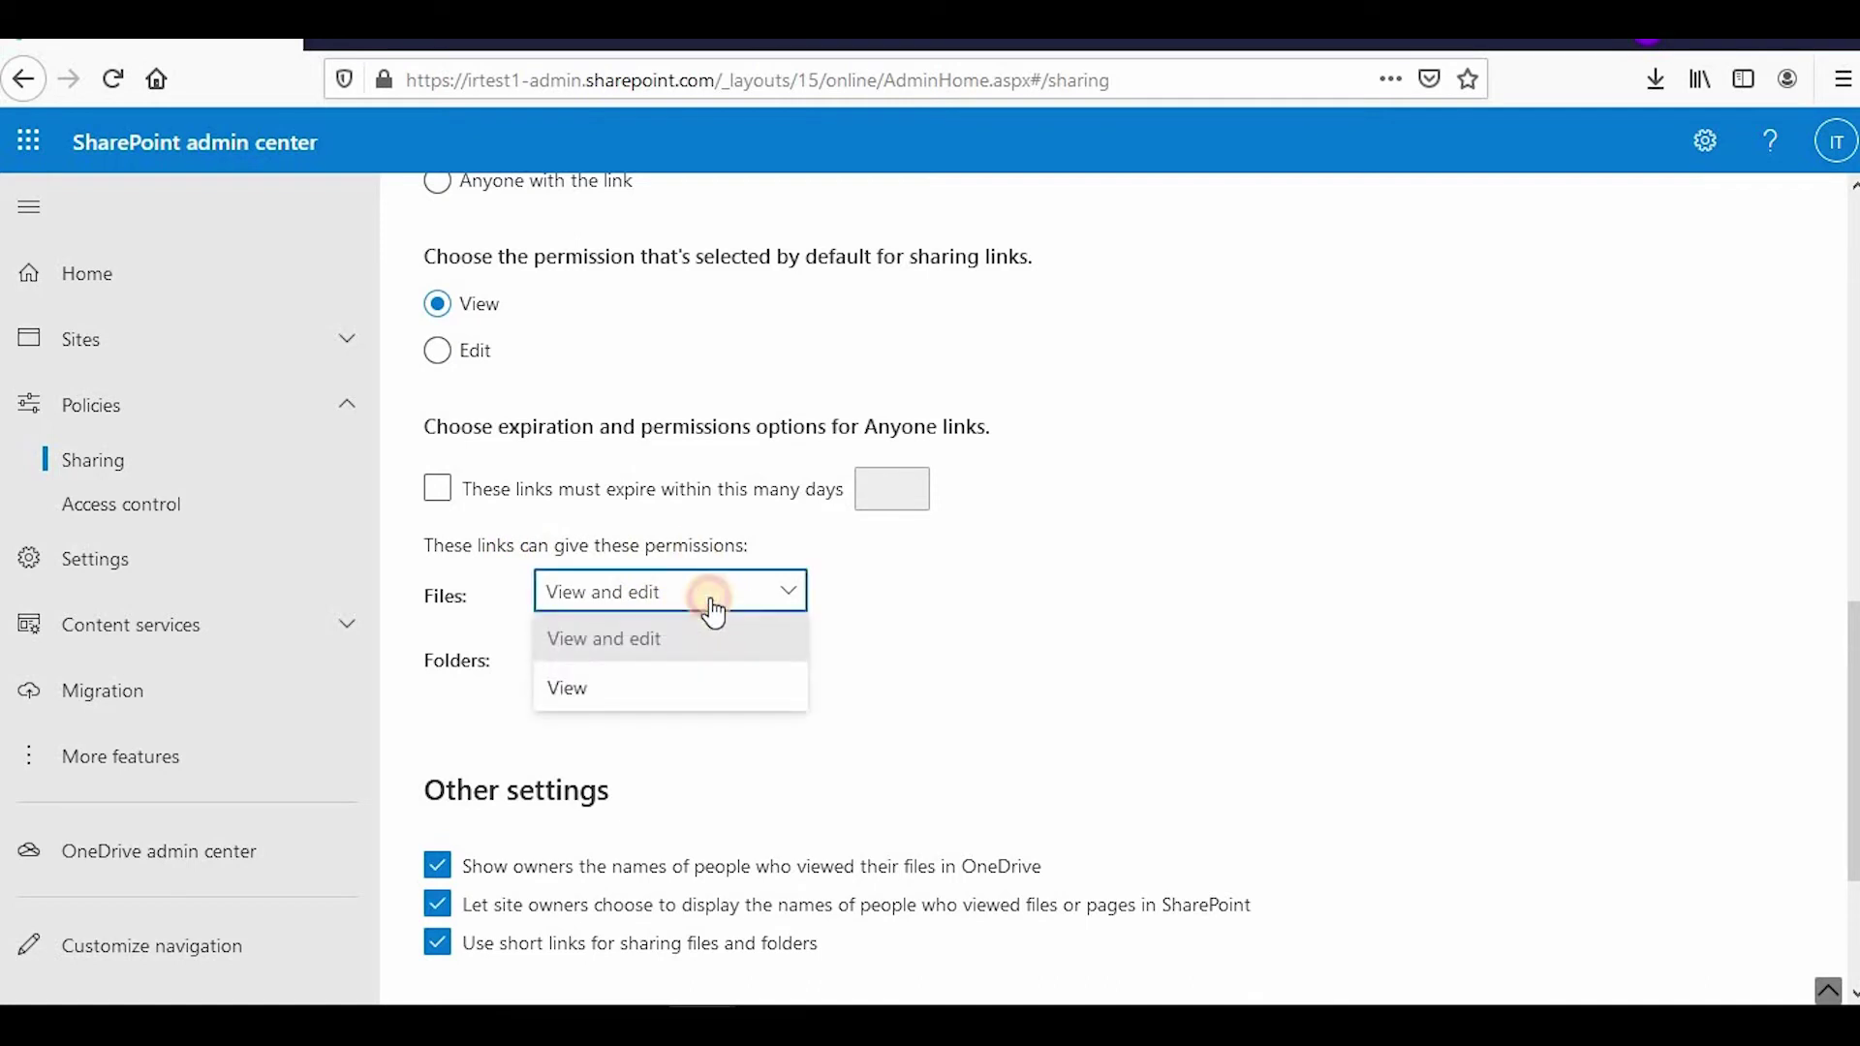
{"action": "left_click", "coordinate": [668, 638]}
{"action": "scroll", "coordinate": [1008, 490], "scroll_direction": "down", "scroll_amount": 3}
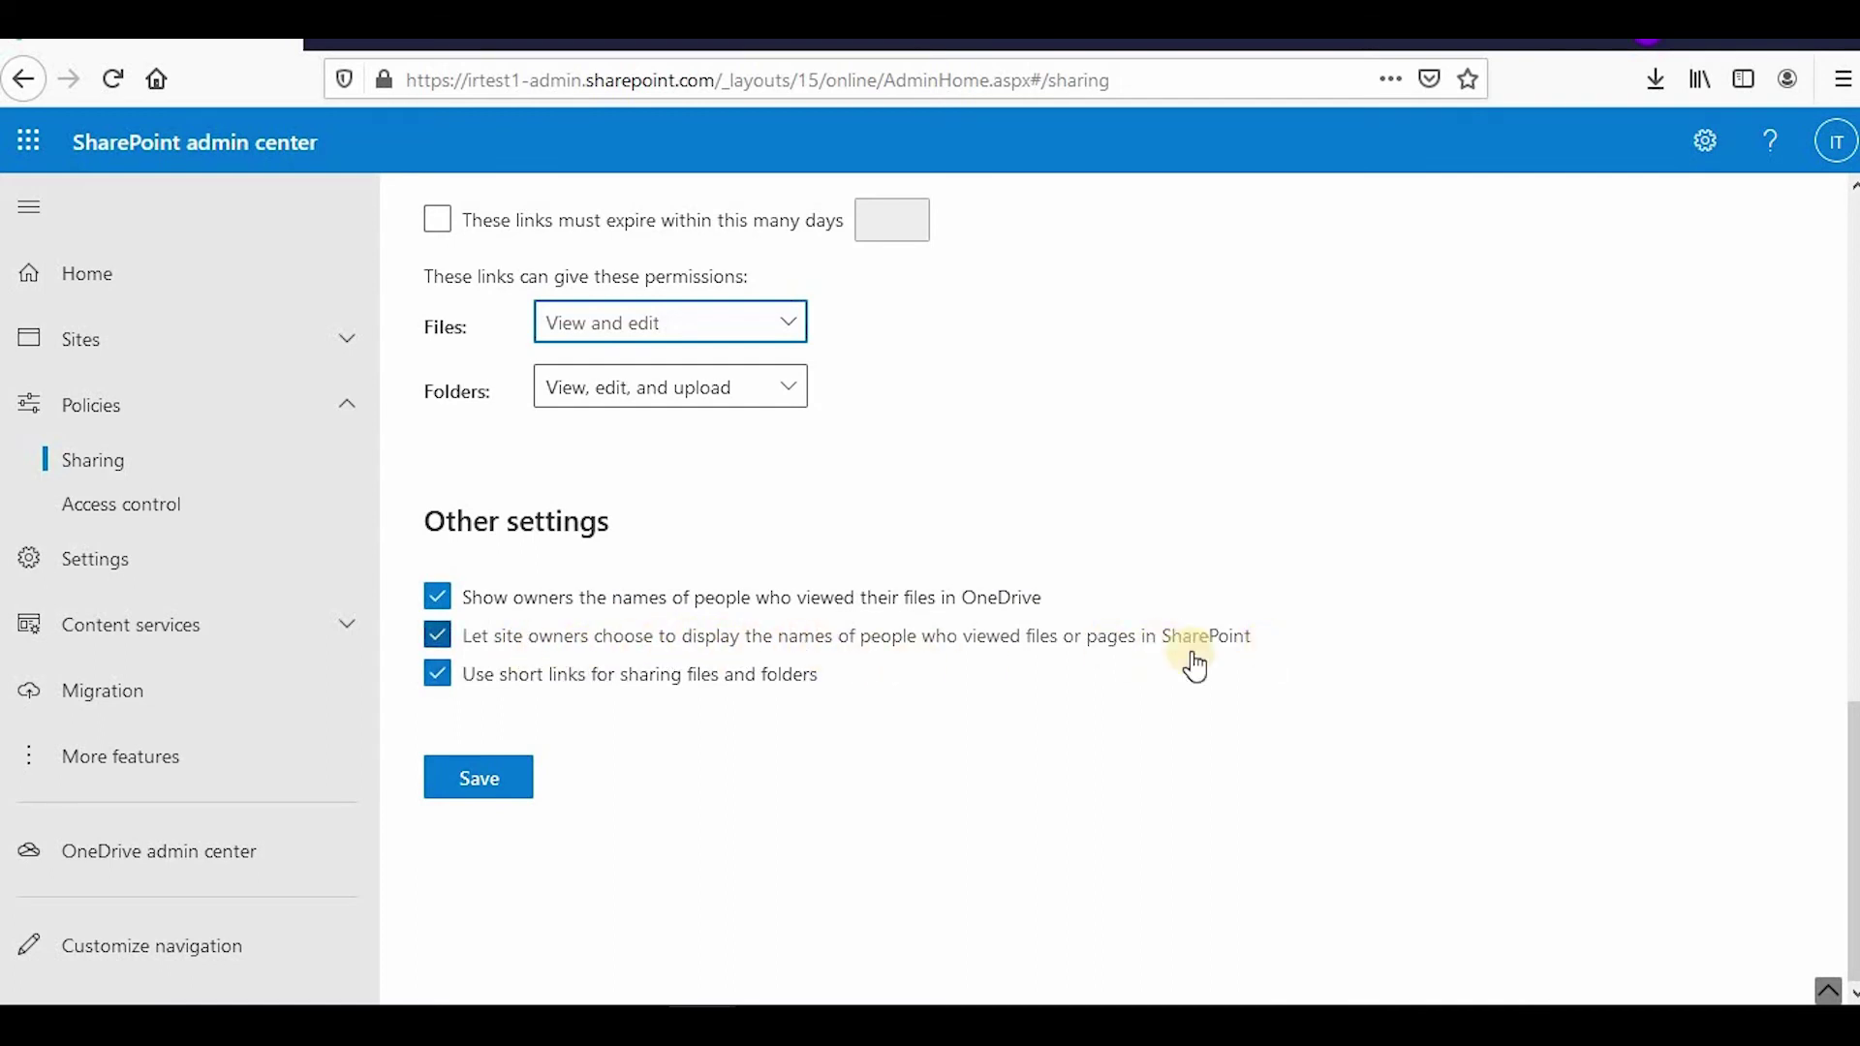
{"action": "scroll", "coordinate": [804, 697], "scroll_direction": "up", "scroll_amount": 15}
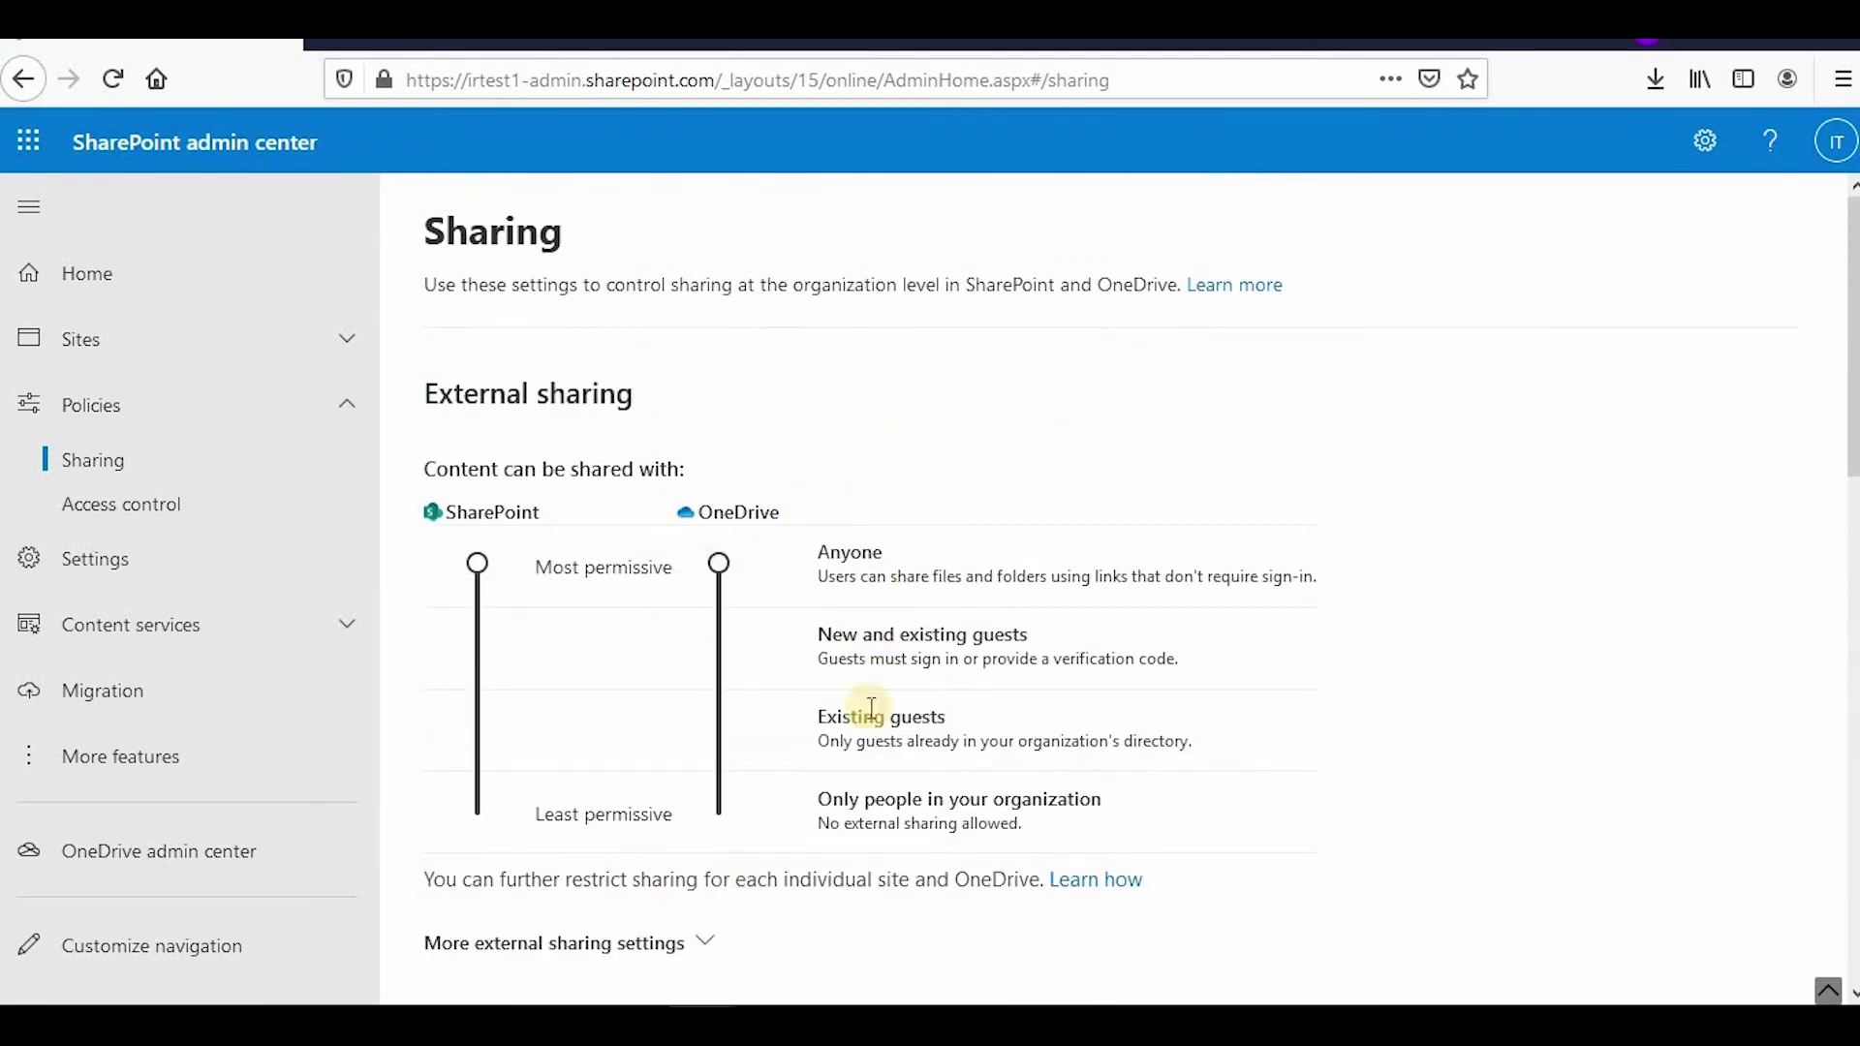
Go to Access control, check Unmanaged devices without changes, then open Idle session sign-out
{"action": "left_click", "coordinate": [168, 519]}
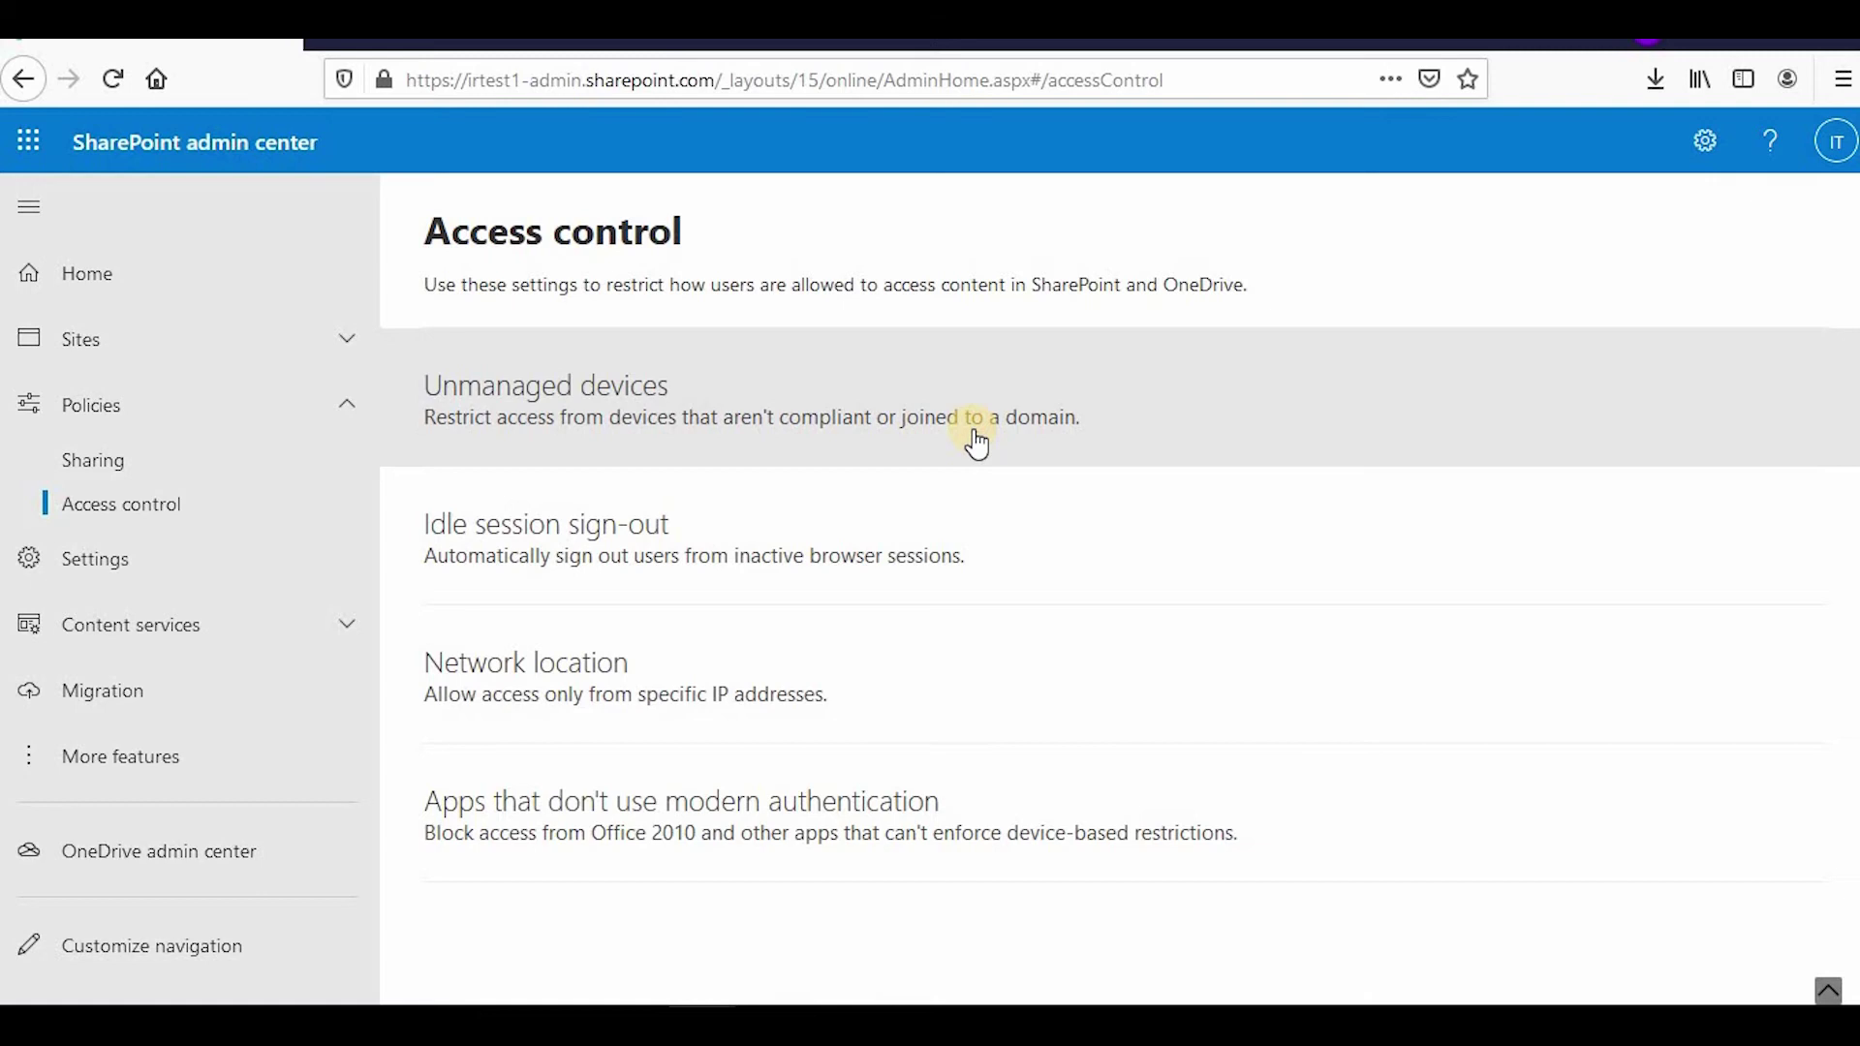
{"action": "left_click", "coordinate": [967, 417]}
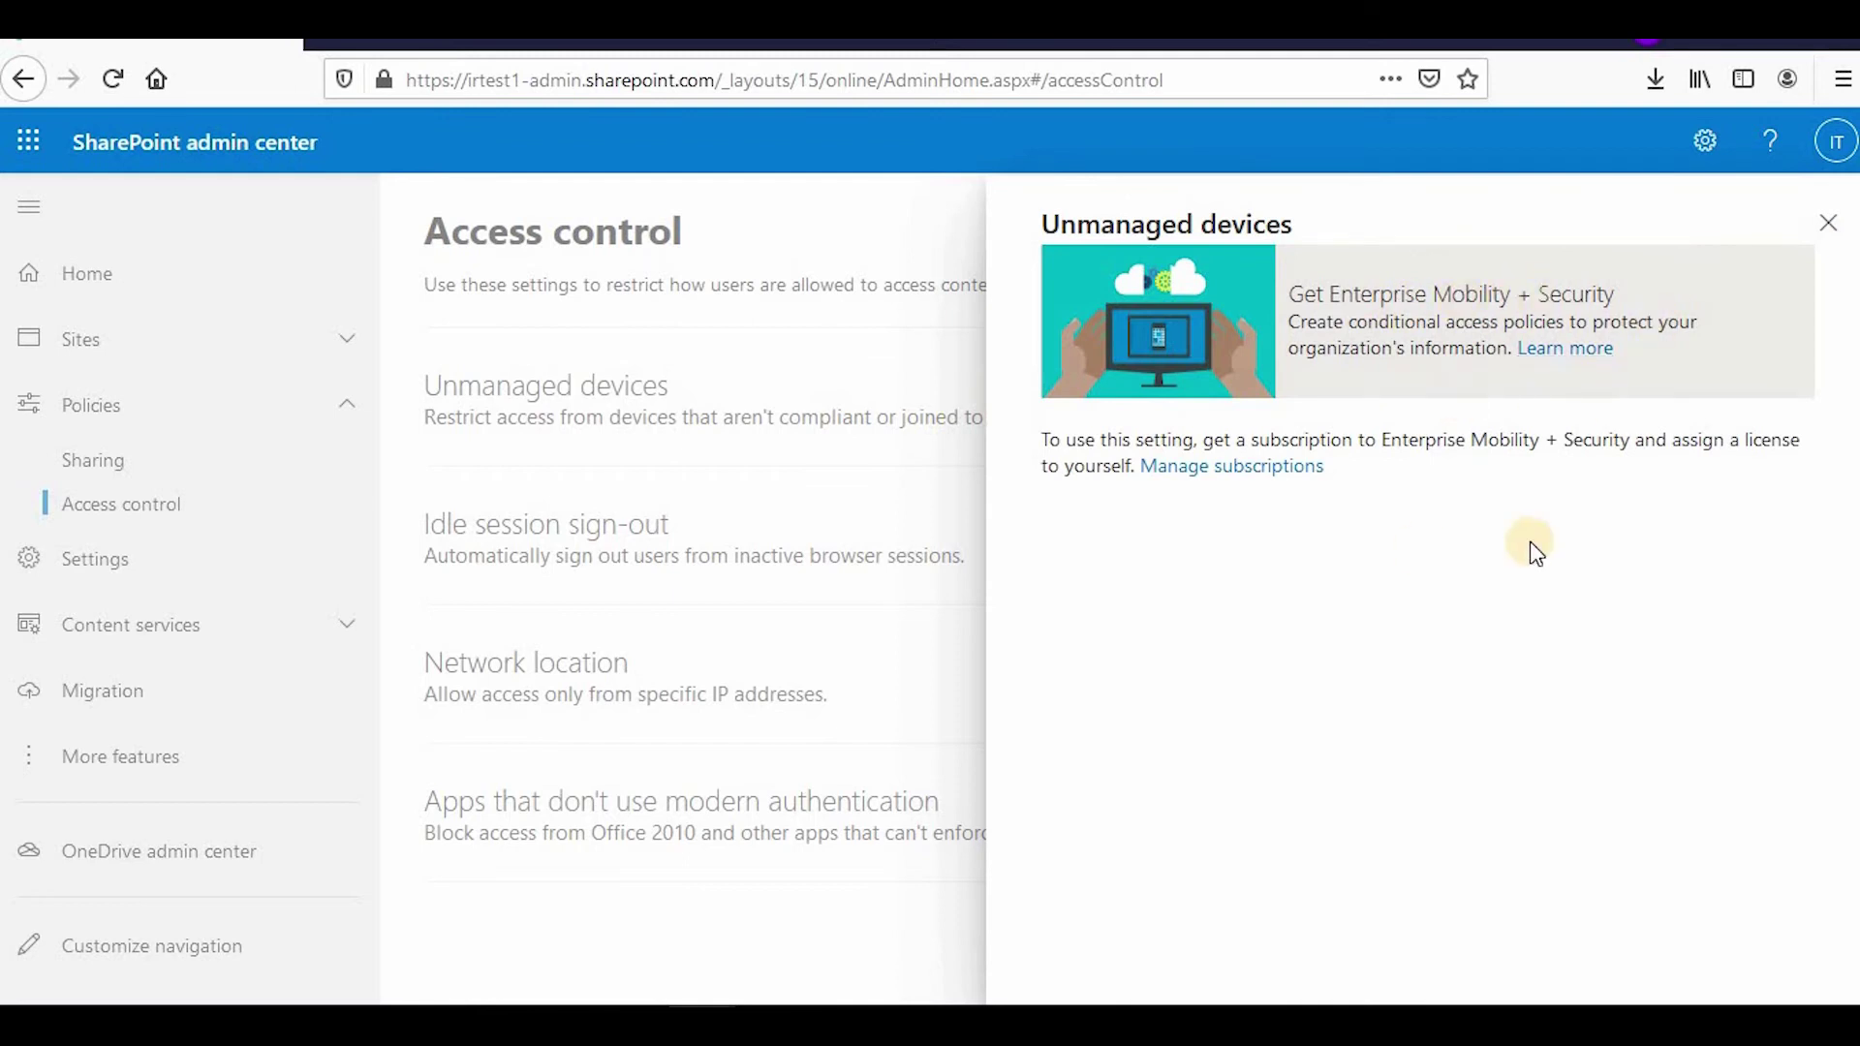
{"action": "left_click", "coordinate": [1828, 226]}
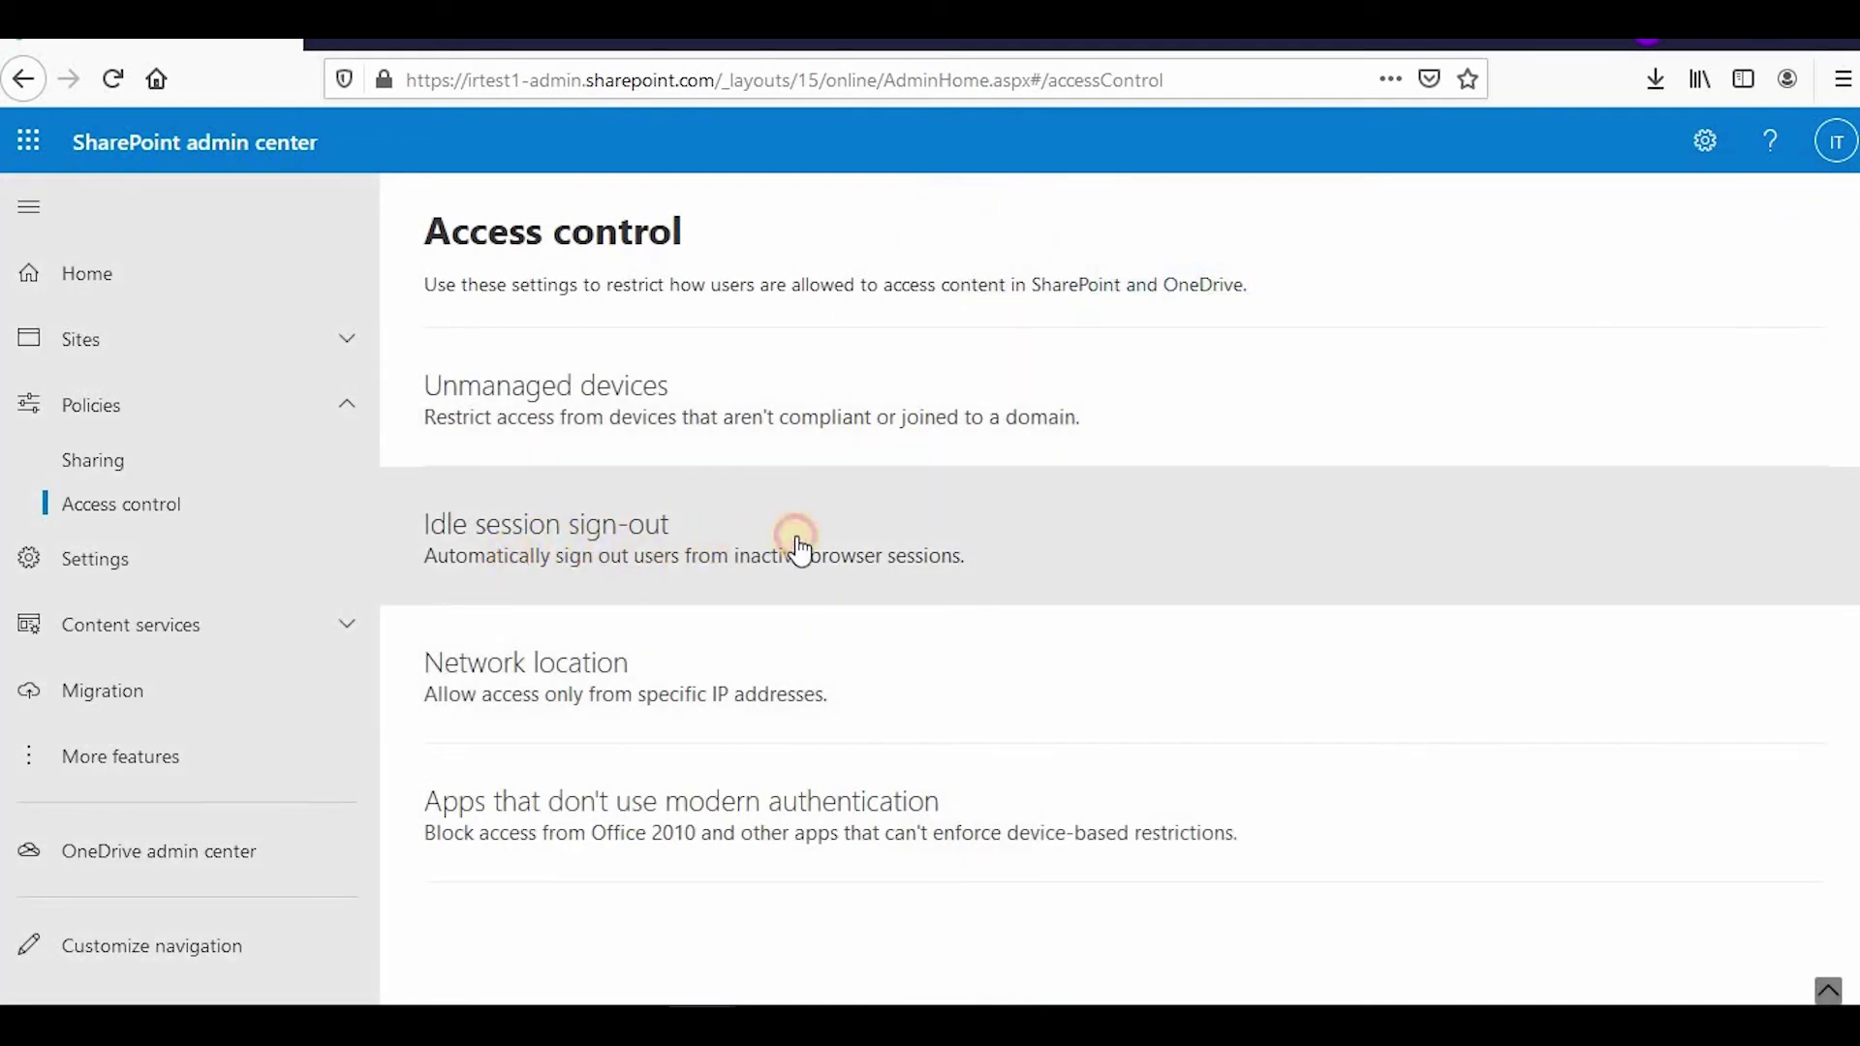
{"action": "left_click", "coordinate": [831, 552]}
{"action": "left_click", "coordinate": [1067, 389]}
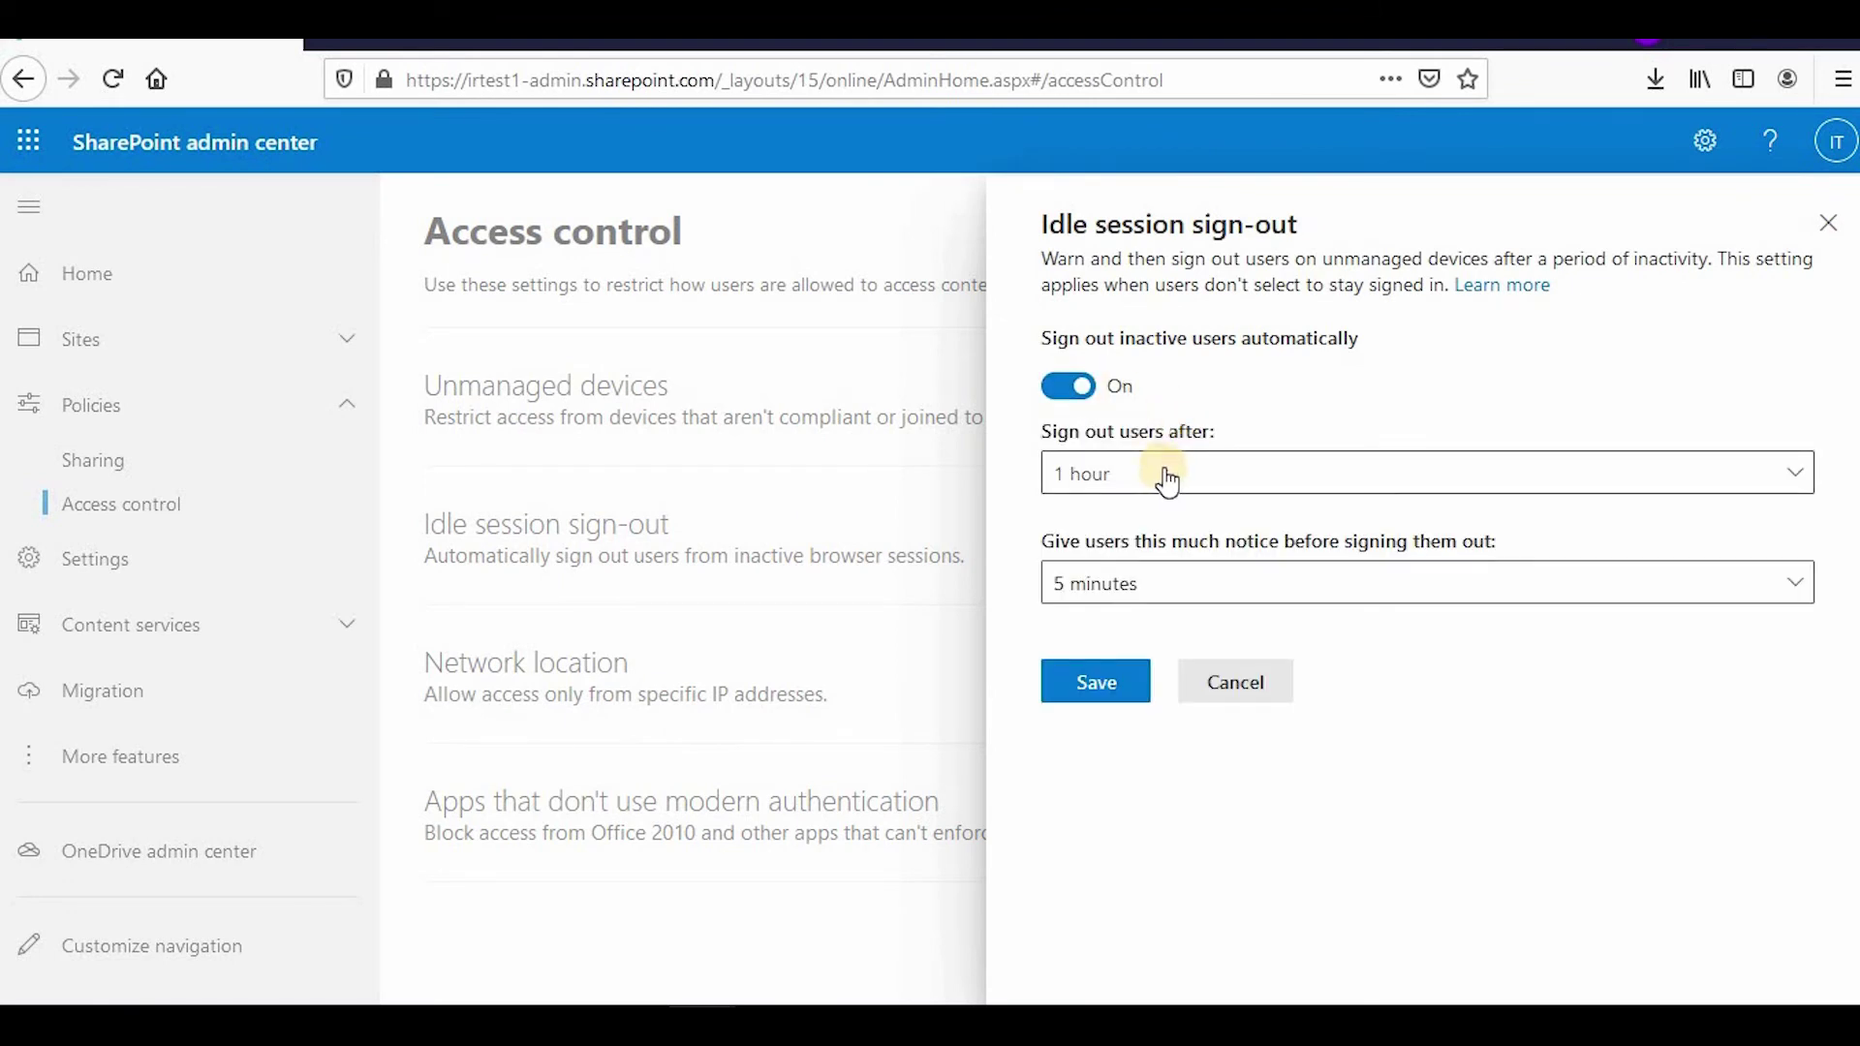
{"action": "left_click", "coordinate": [1166, 475]}
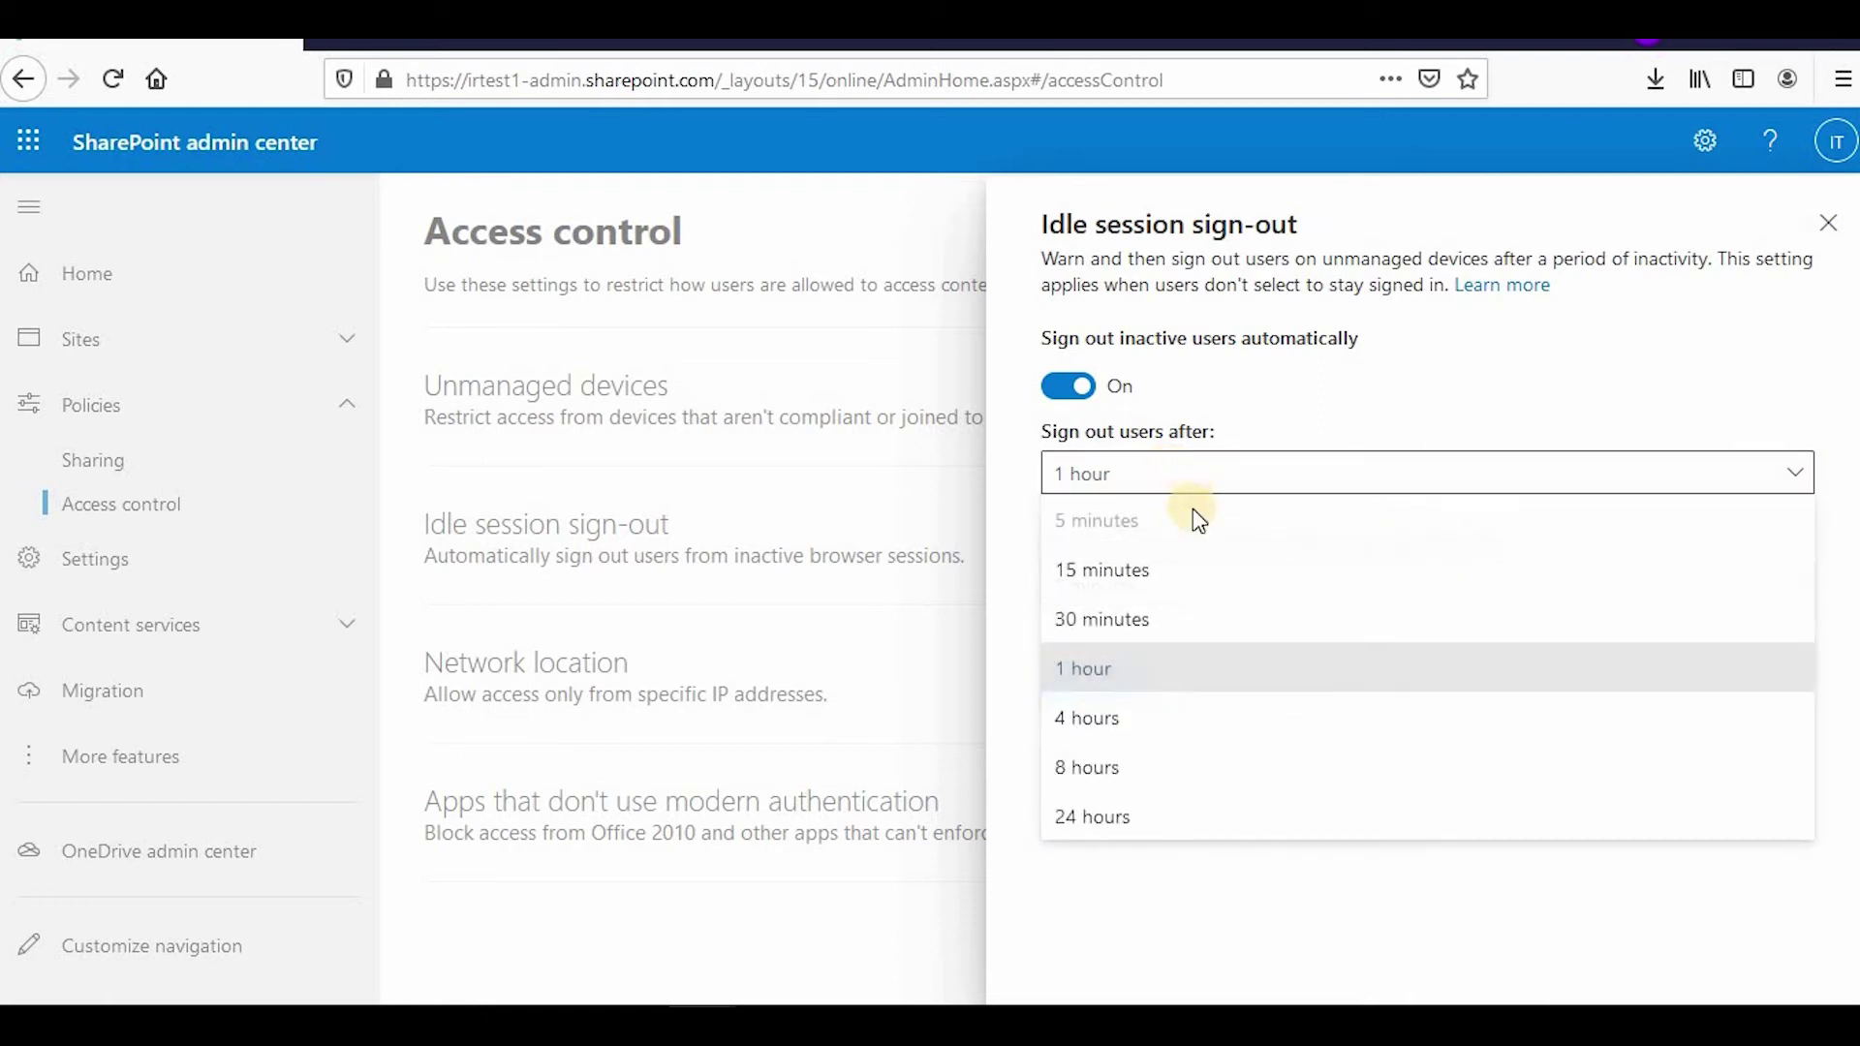
{"action": "left_click", "coordinate": [1130, 479]}
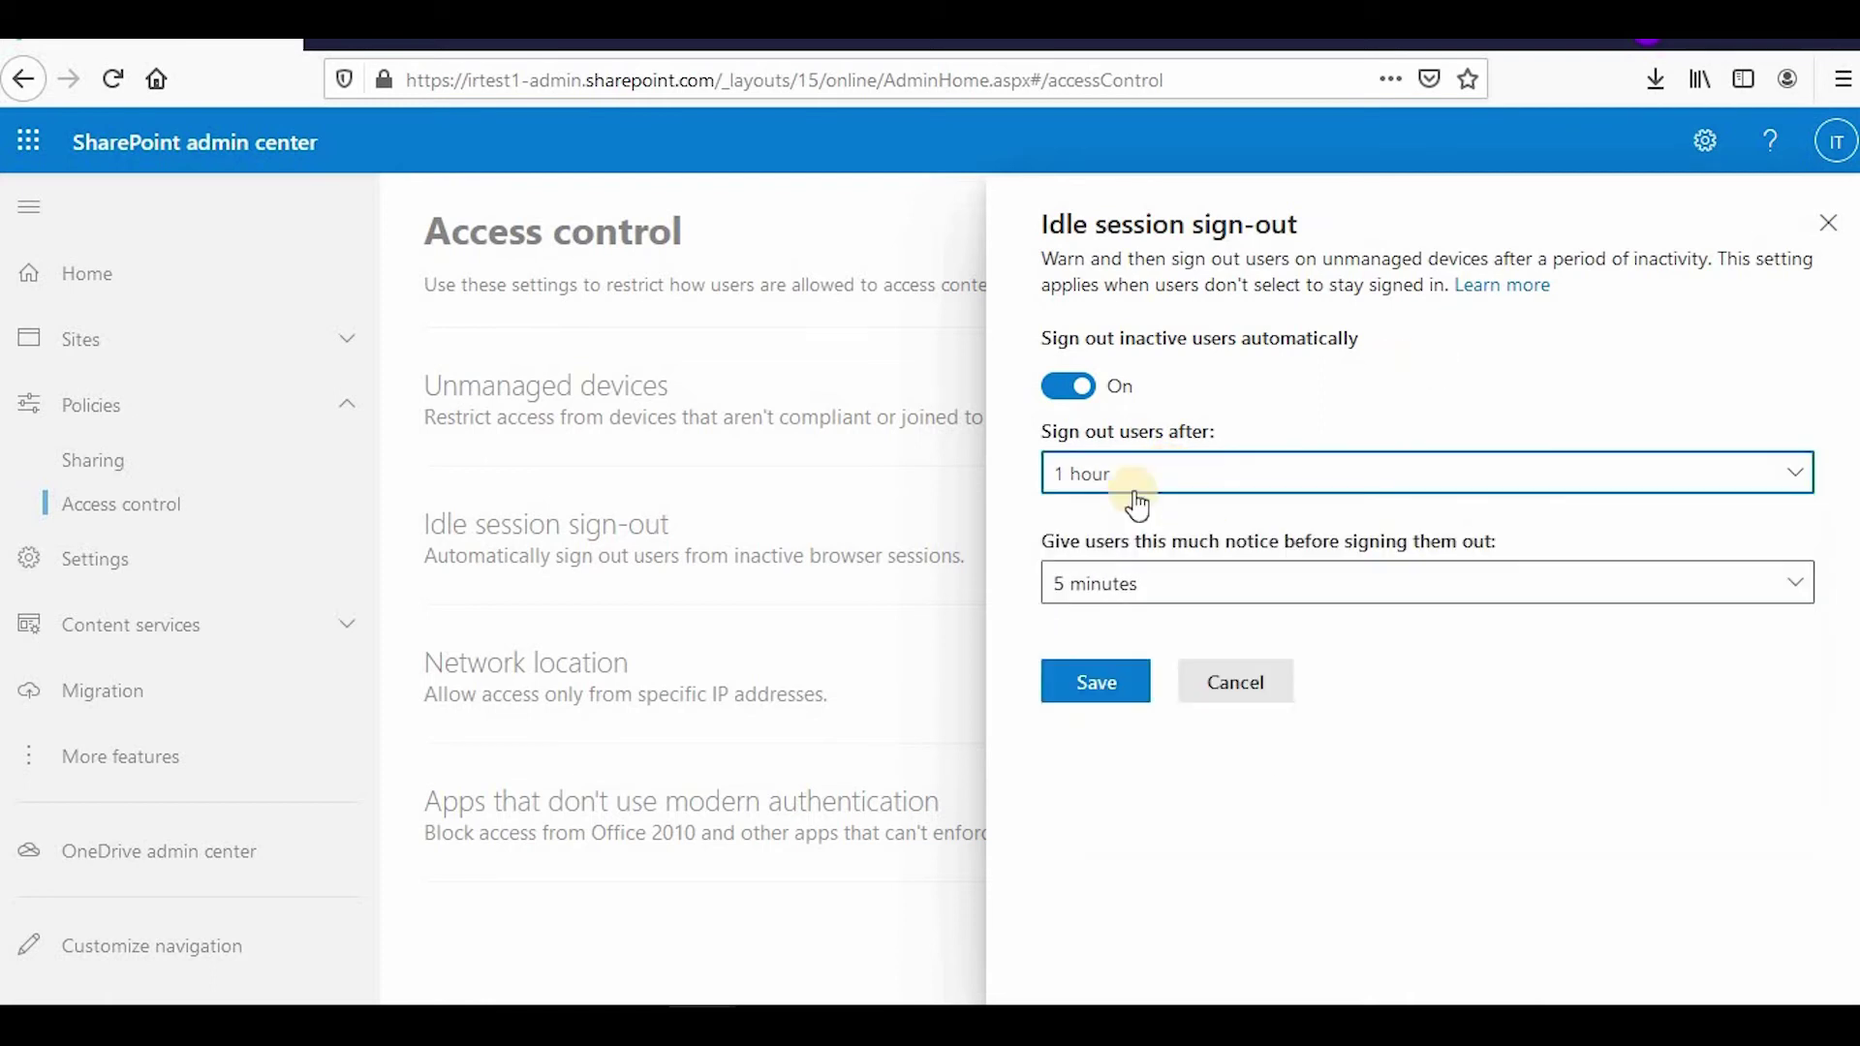
{"action": "left_click", "coordinate": [1235, 682]}
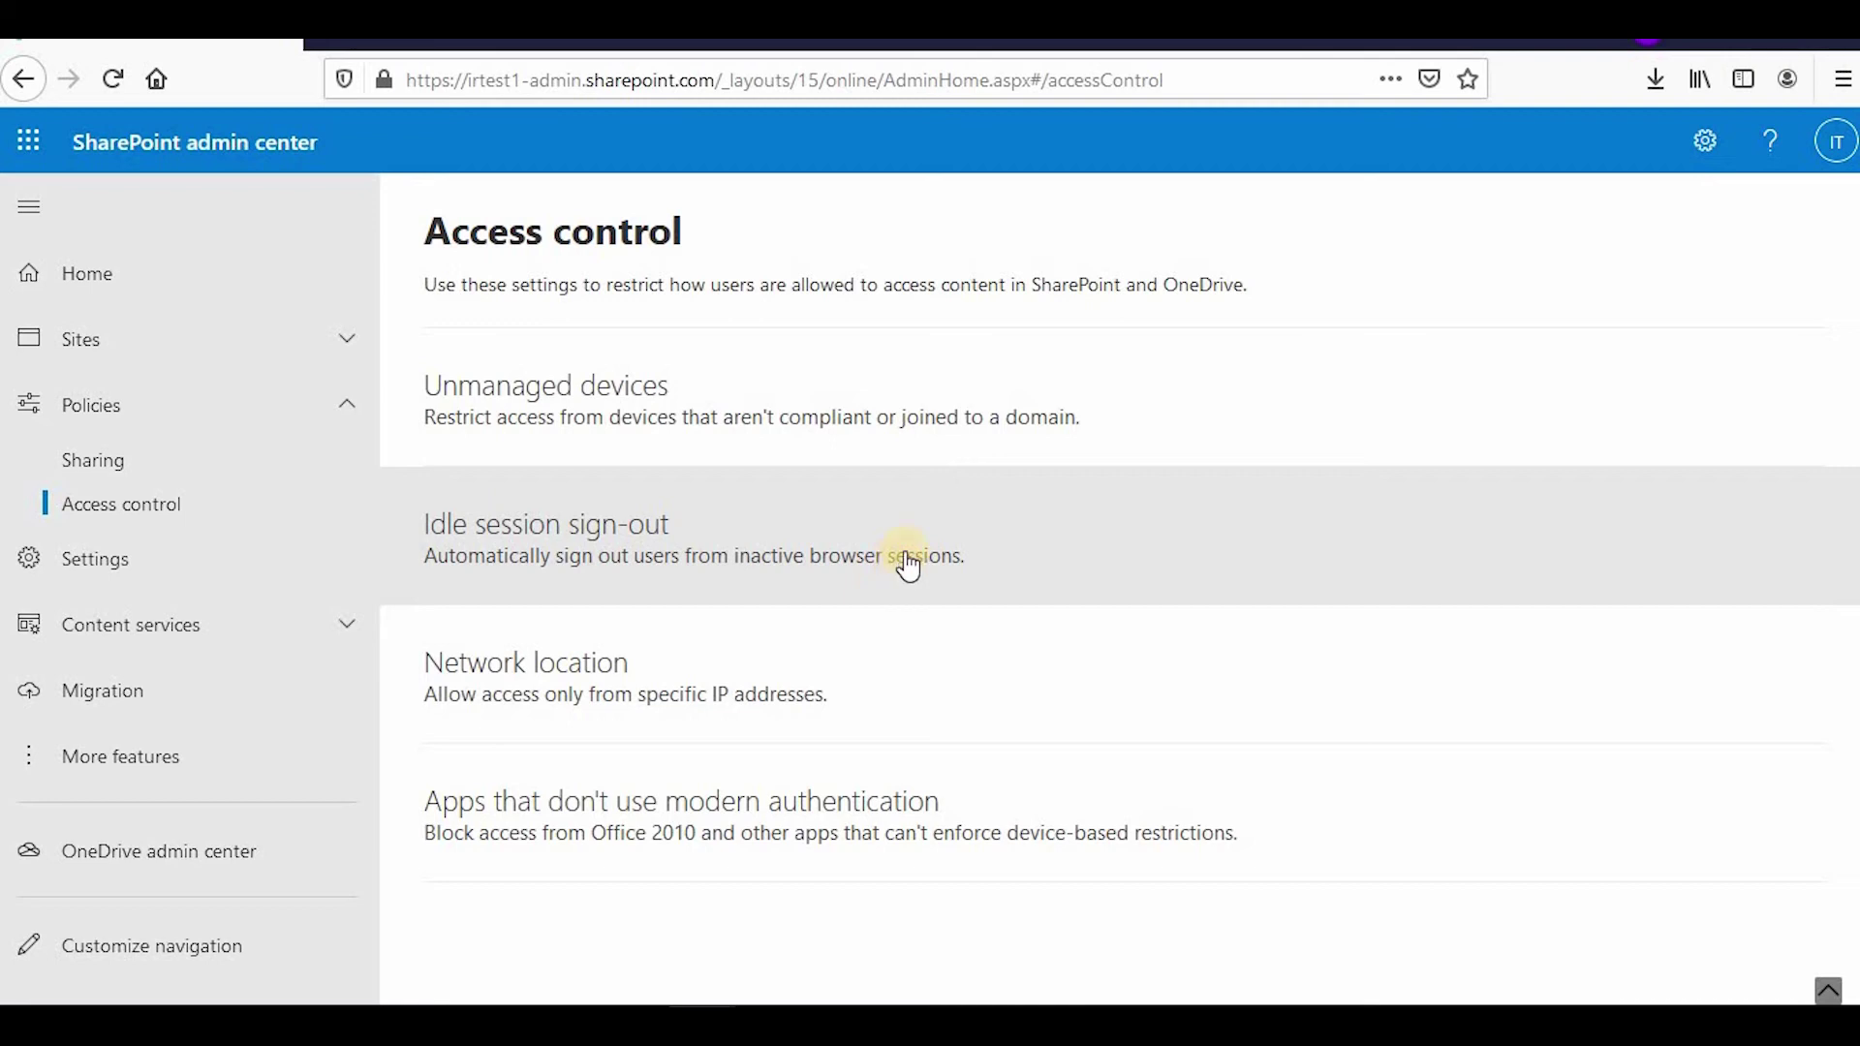
{"action": "left_click", "coordinate": [778, 551]}
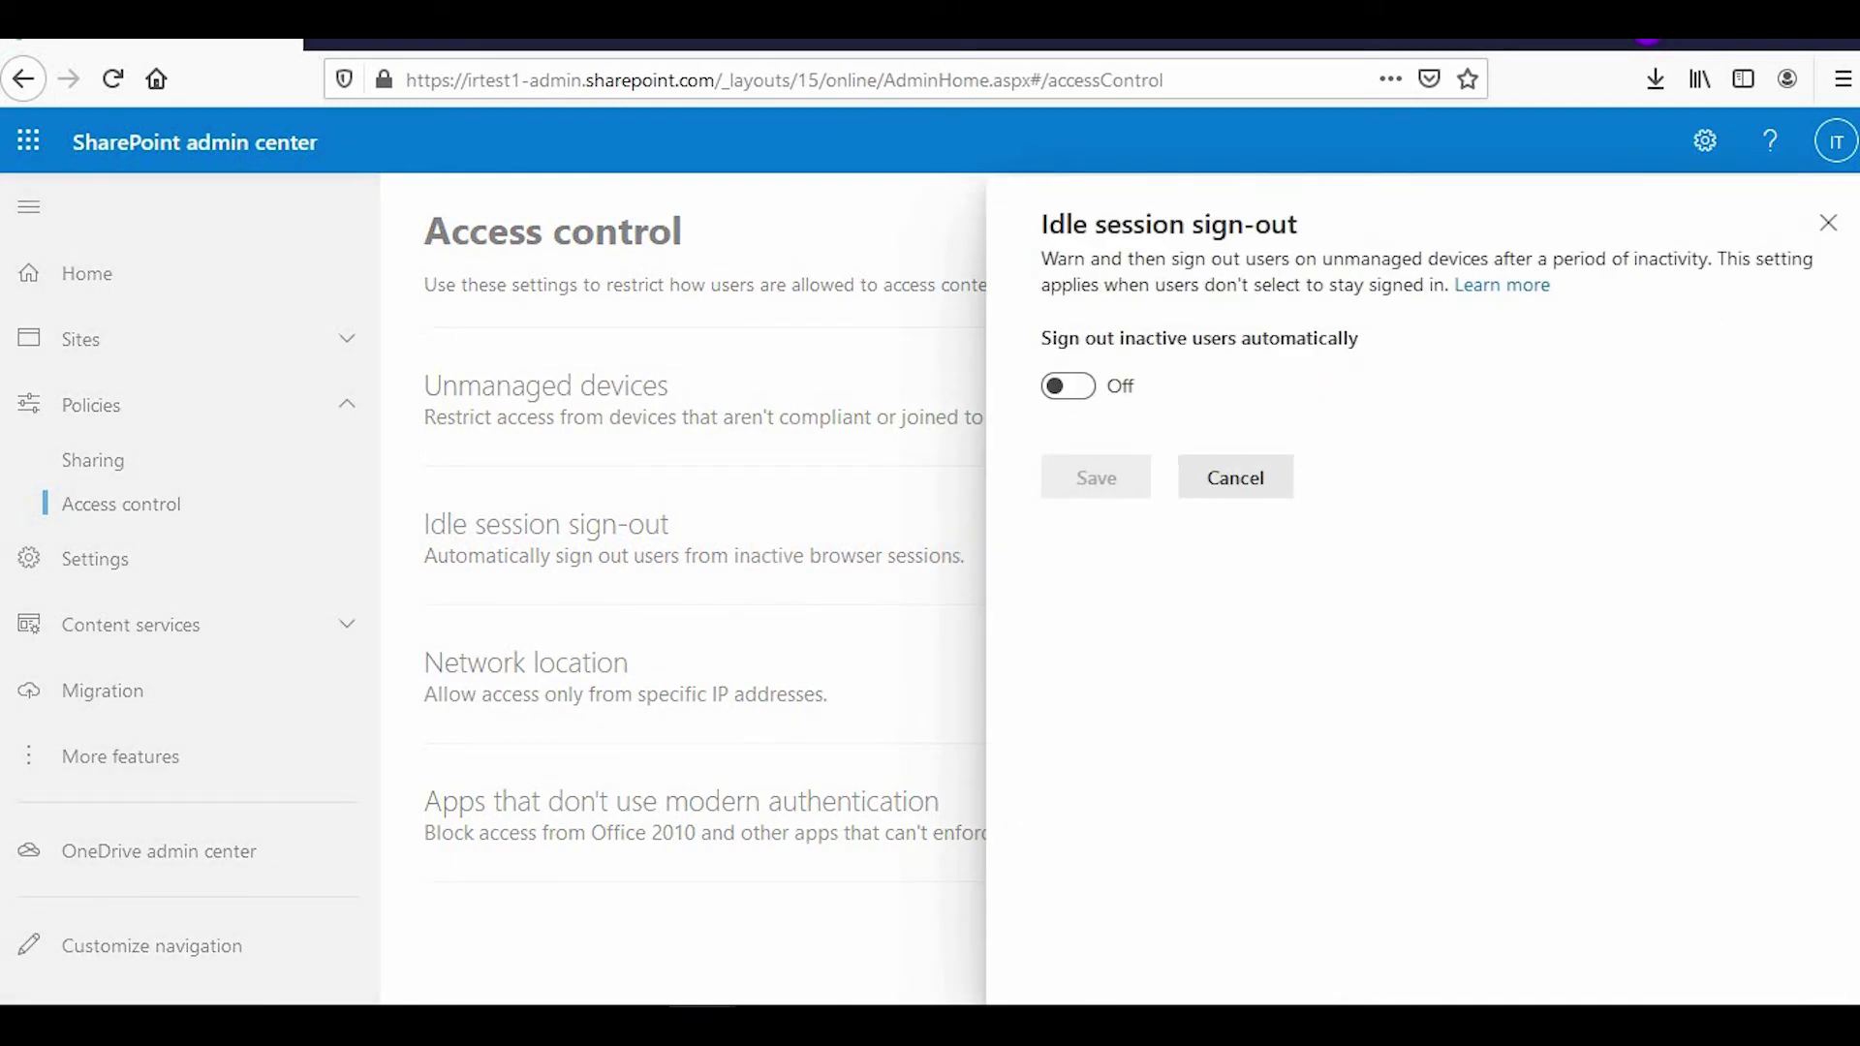
{"action": "left_click", "coordinate": [1829, 227]}
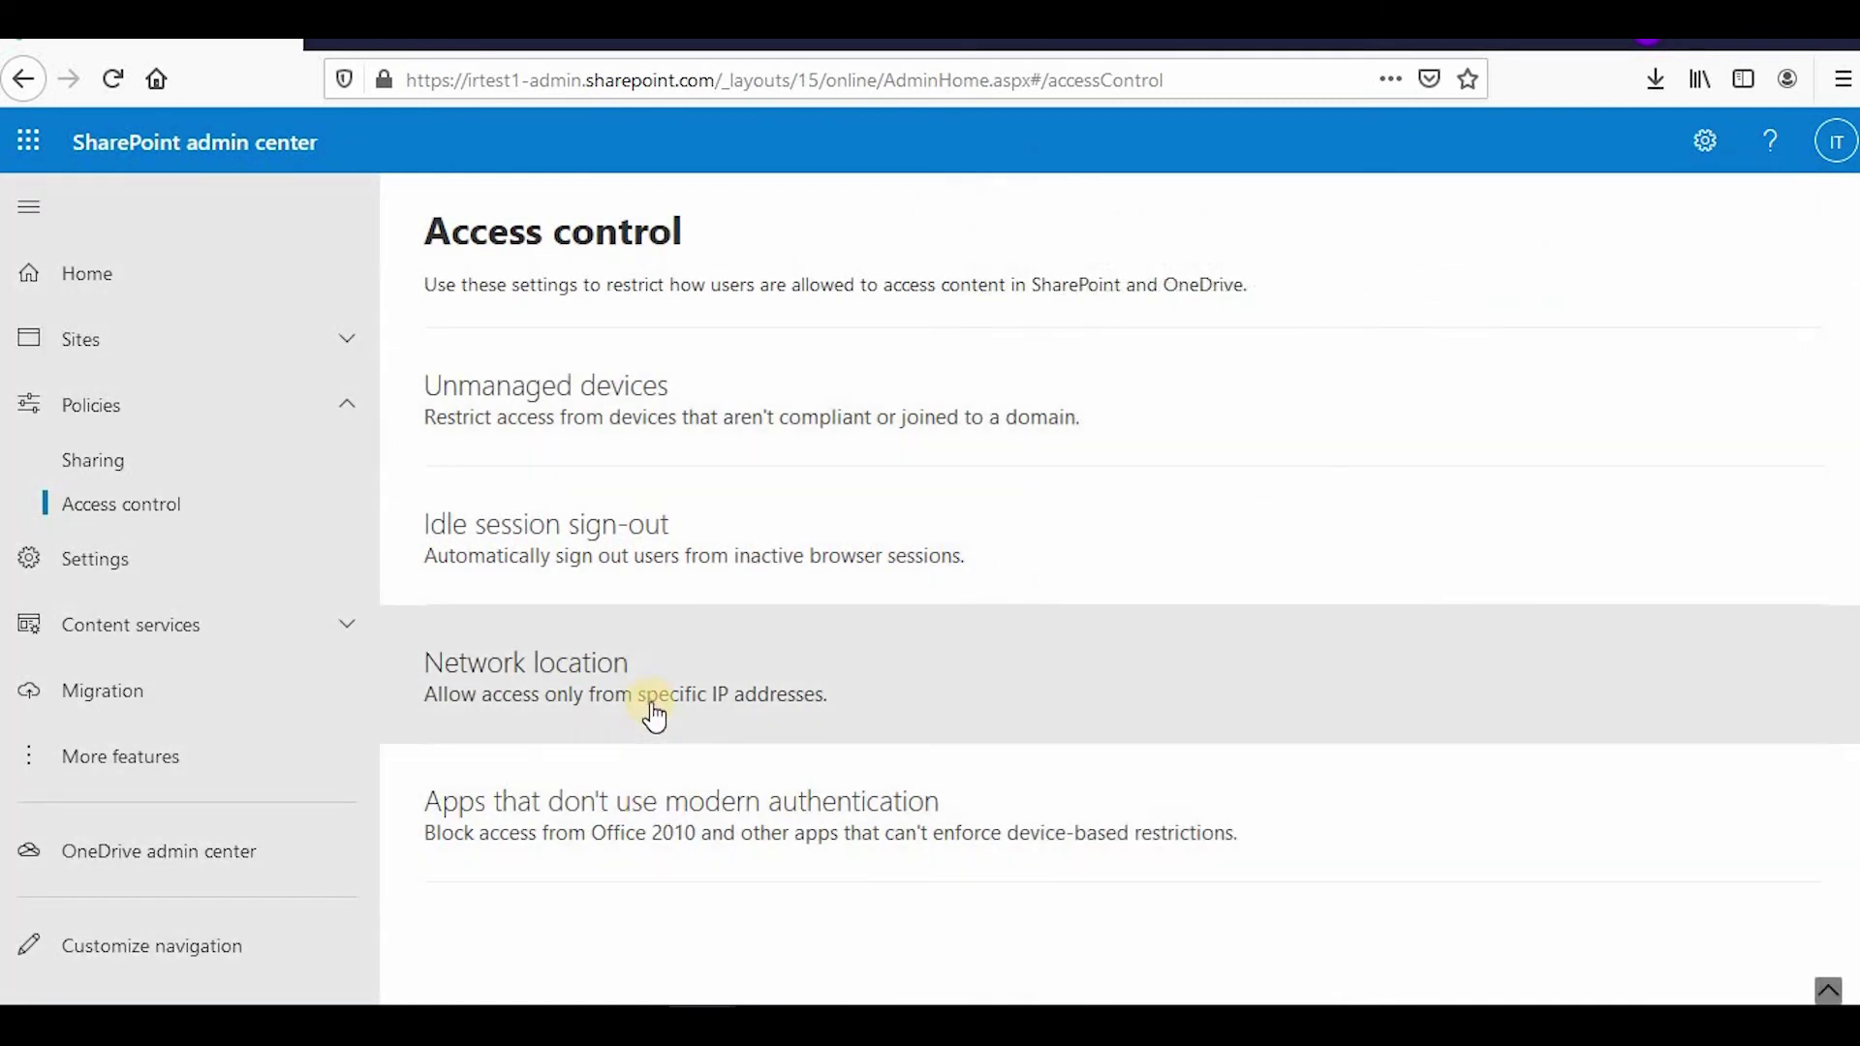
{"action": "left_click", "coordinate": [944, 678]}
{"action": "left_click", "coordinate": [1061, 385]}
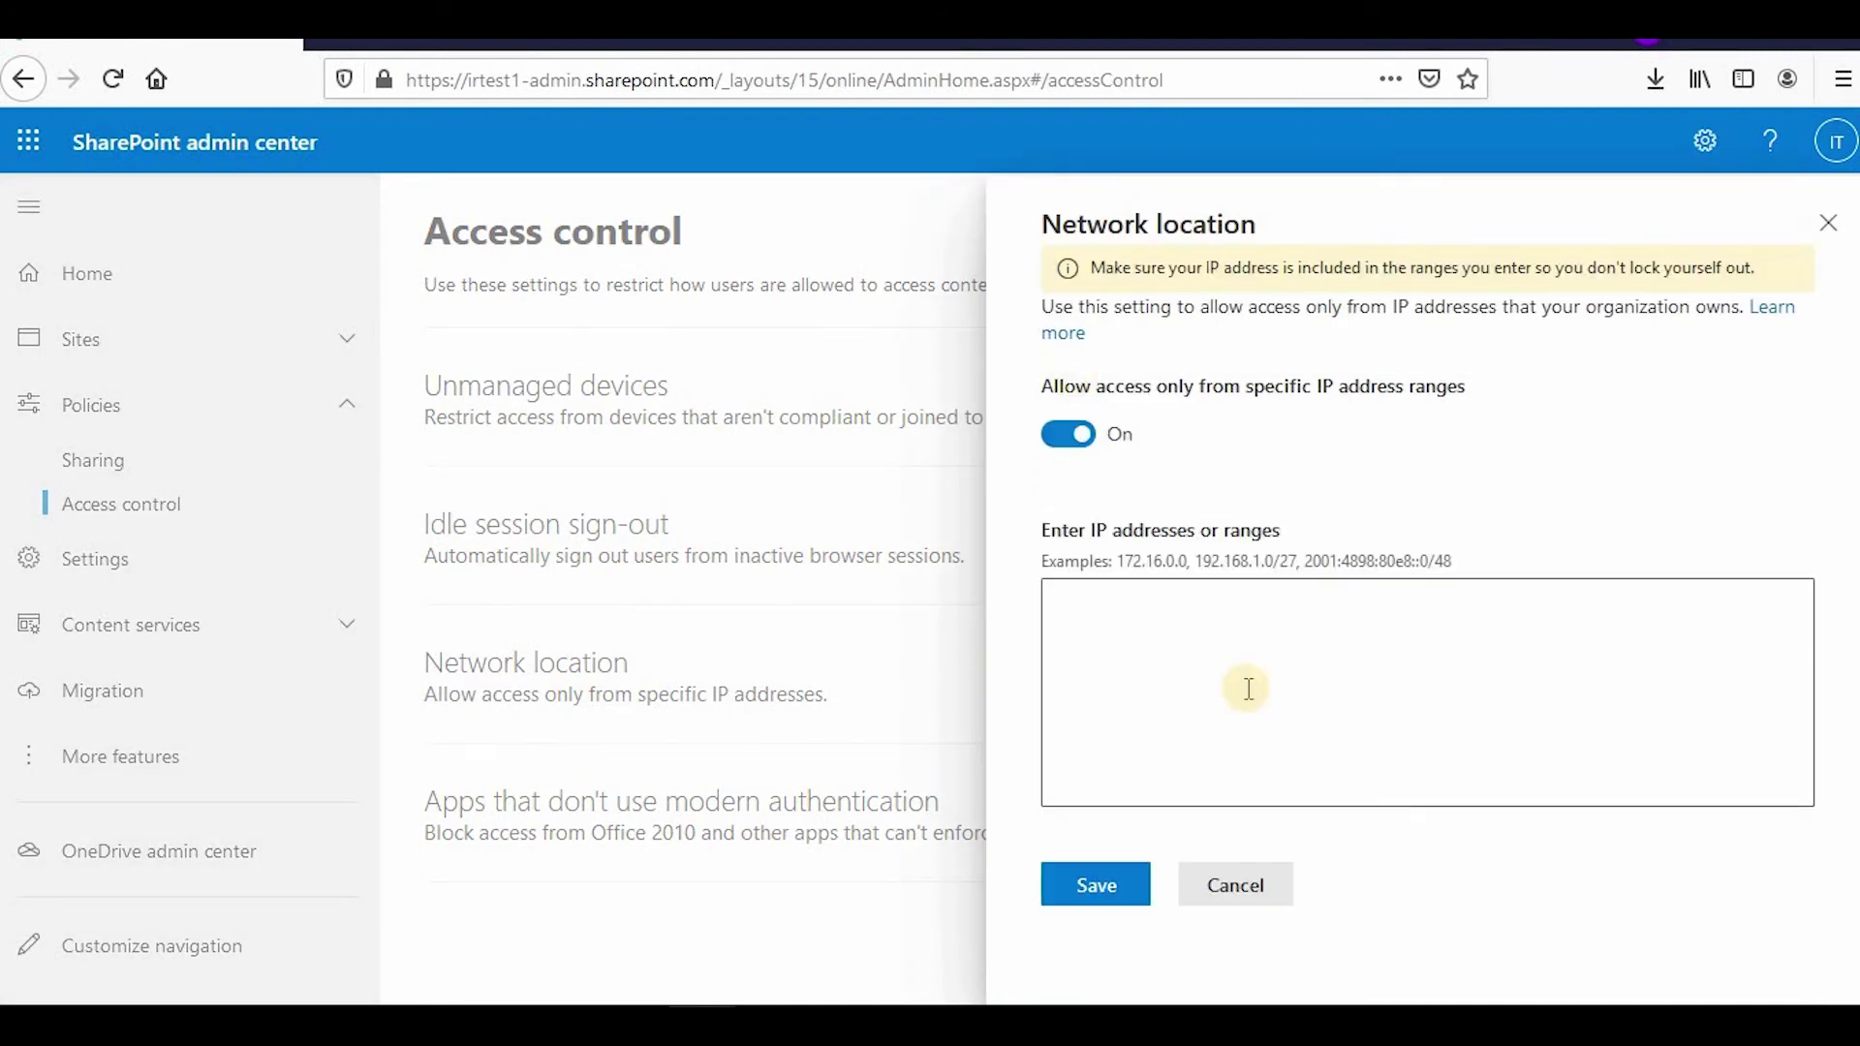
{"action": "left_click", "coordinate": [1236, 621]}
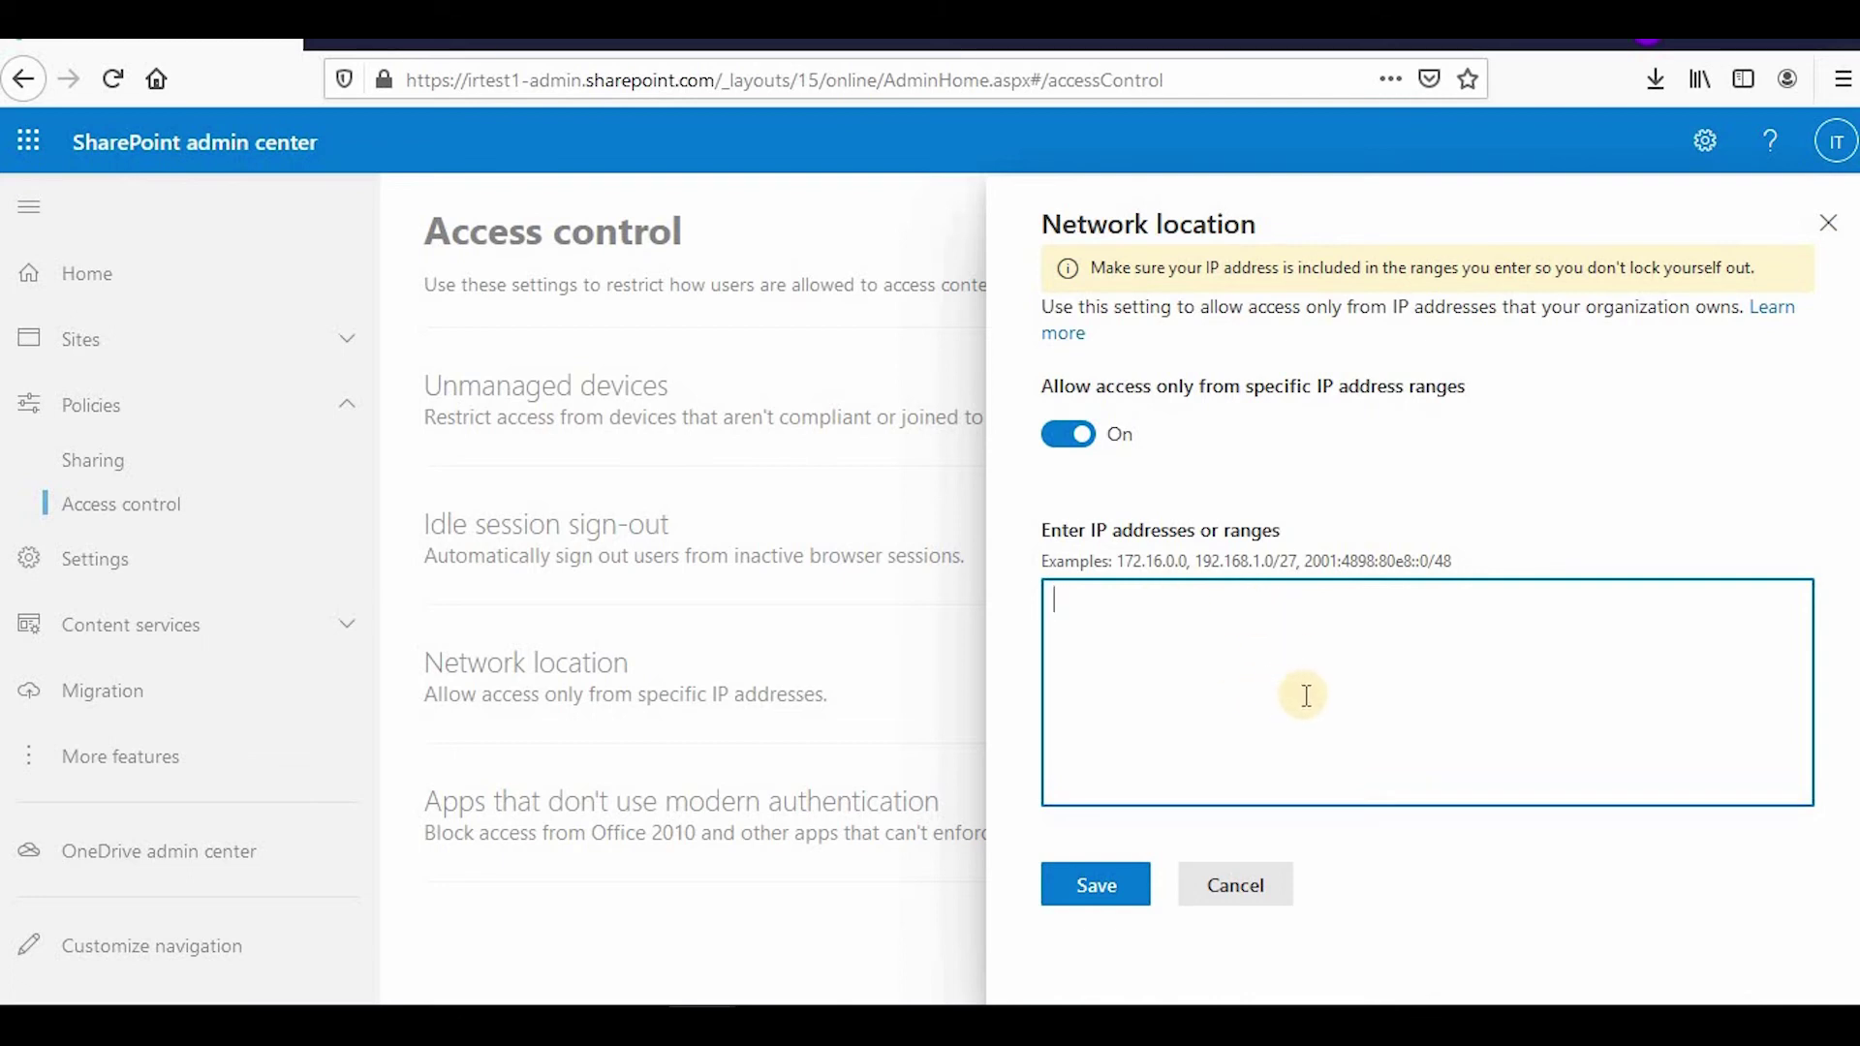
{"action": "left_click", "coordinate": [1262, 913]}
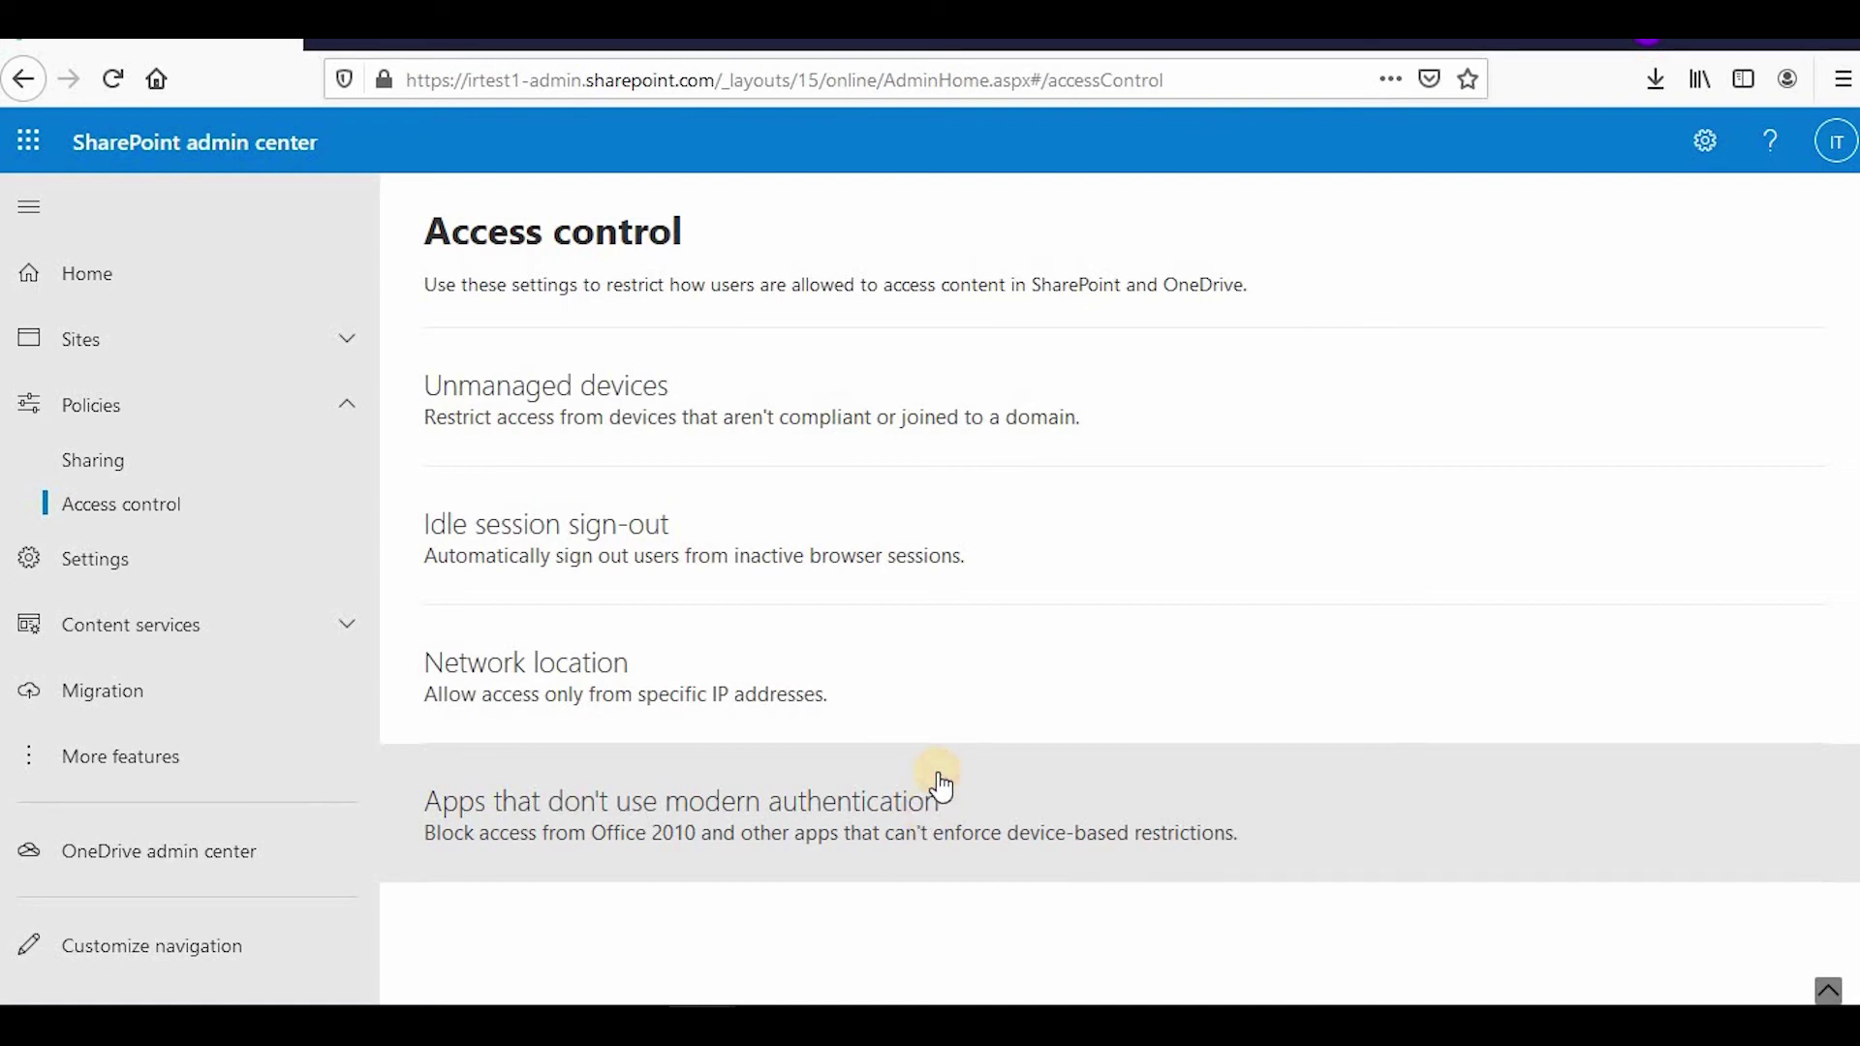
Keep apps without modern authentication at Allow access and close that panel unchanged
{"action": "left_click", "coordinate": [940, 787]}
{"action": "left_click", "coordinate": [1153, 411]}
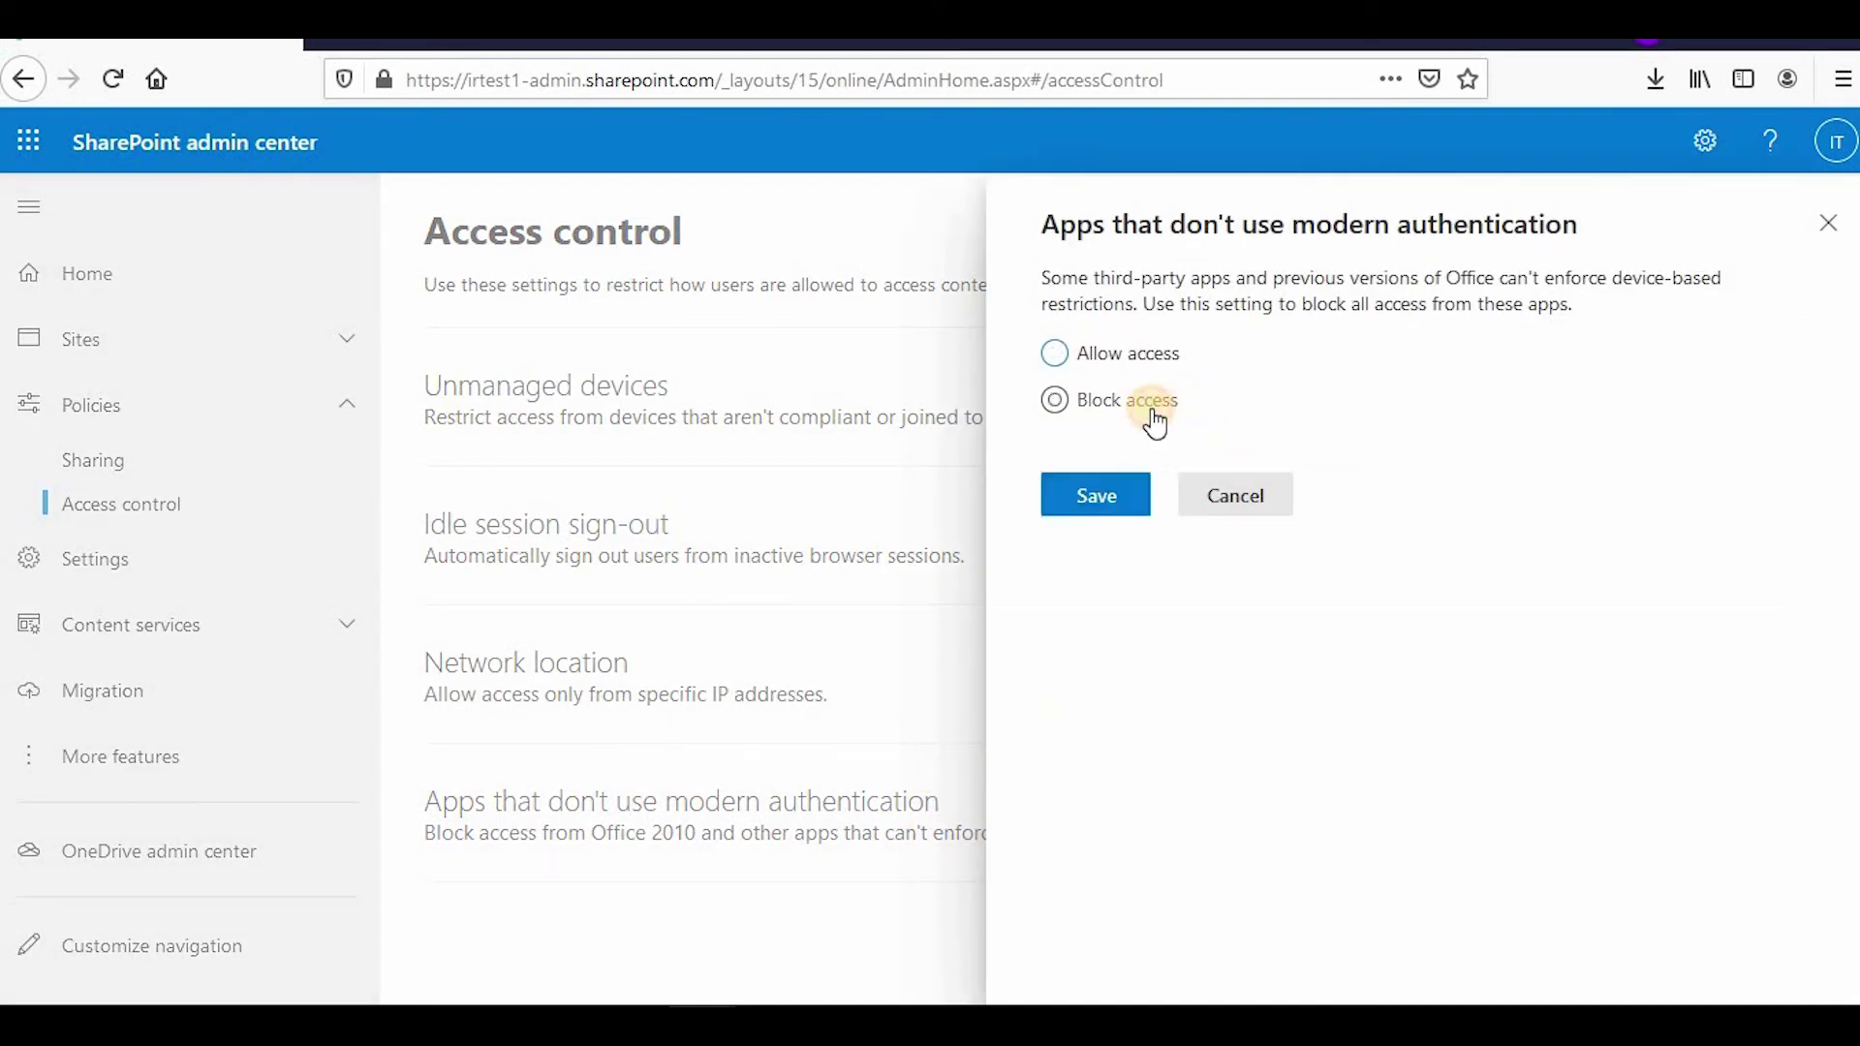
{"action": "left_click", "coordinate": [1110, 350]}
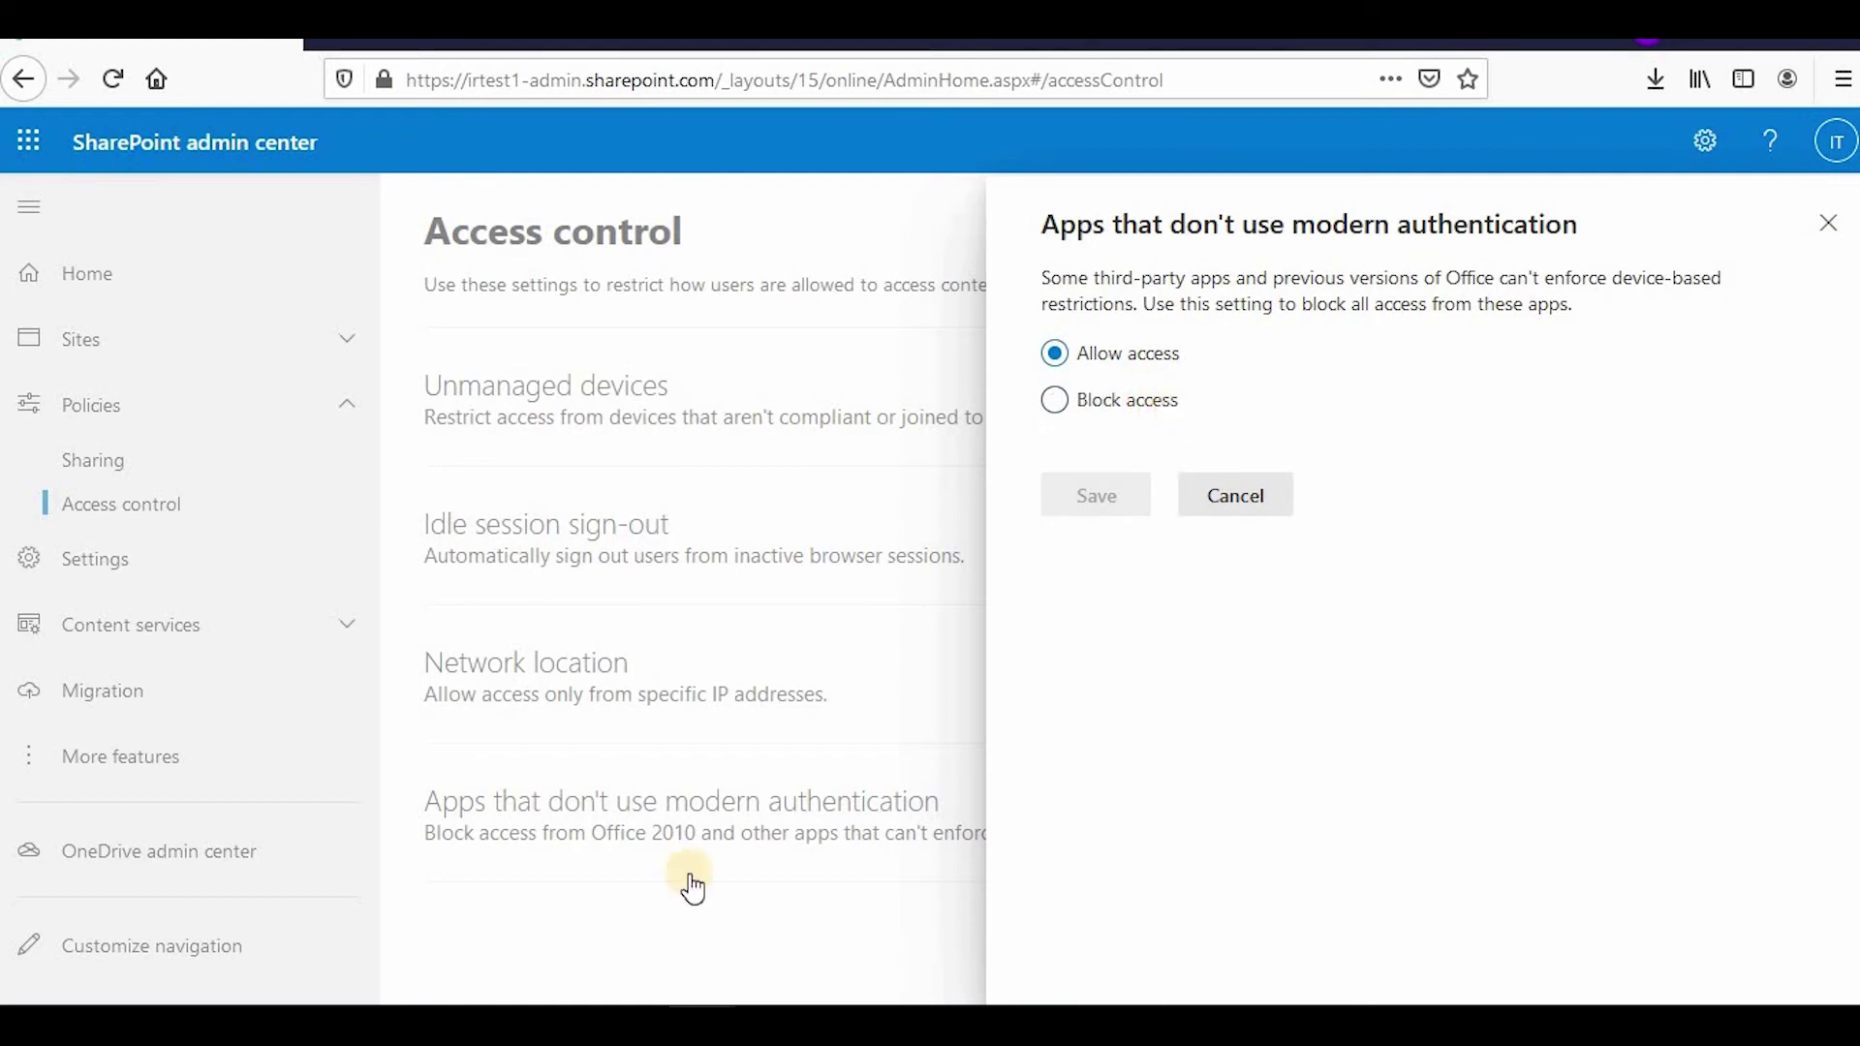
{"action": "left_click", "coordinate": [1828, 225]}
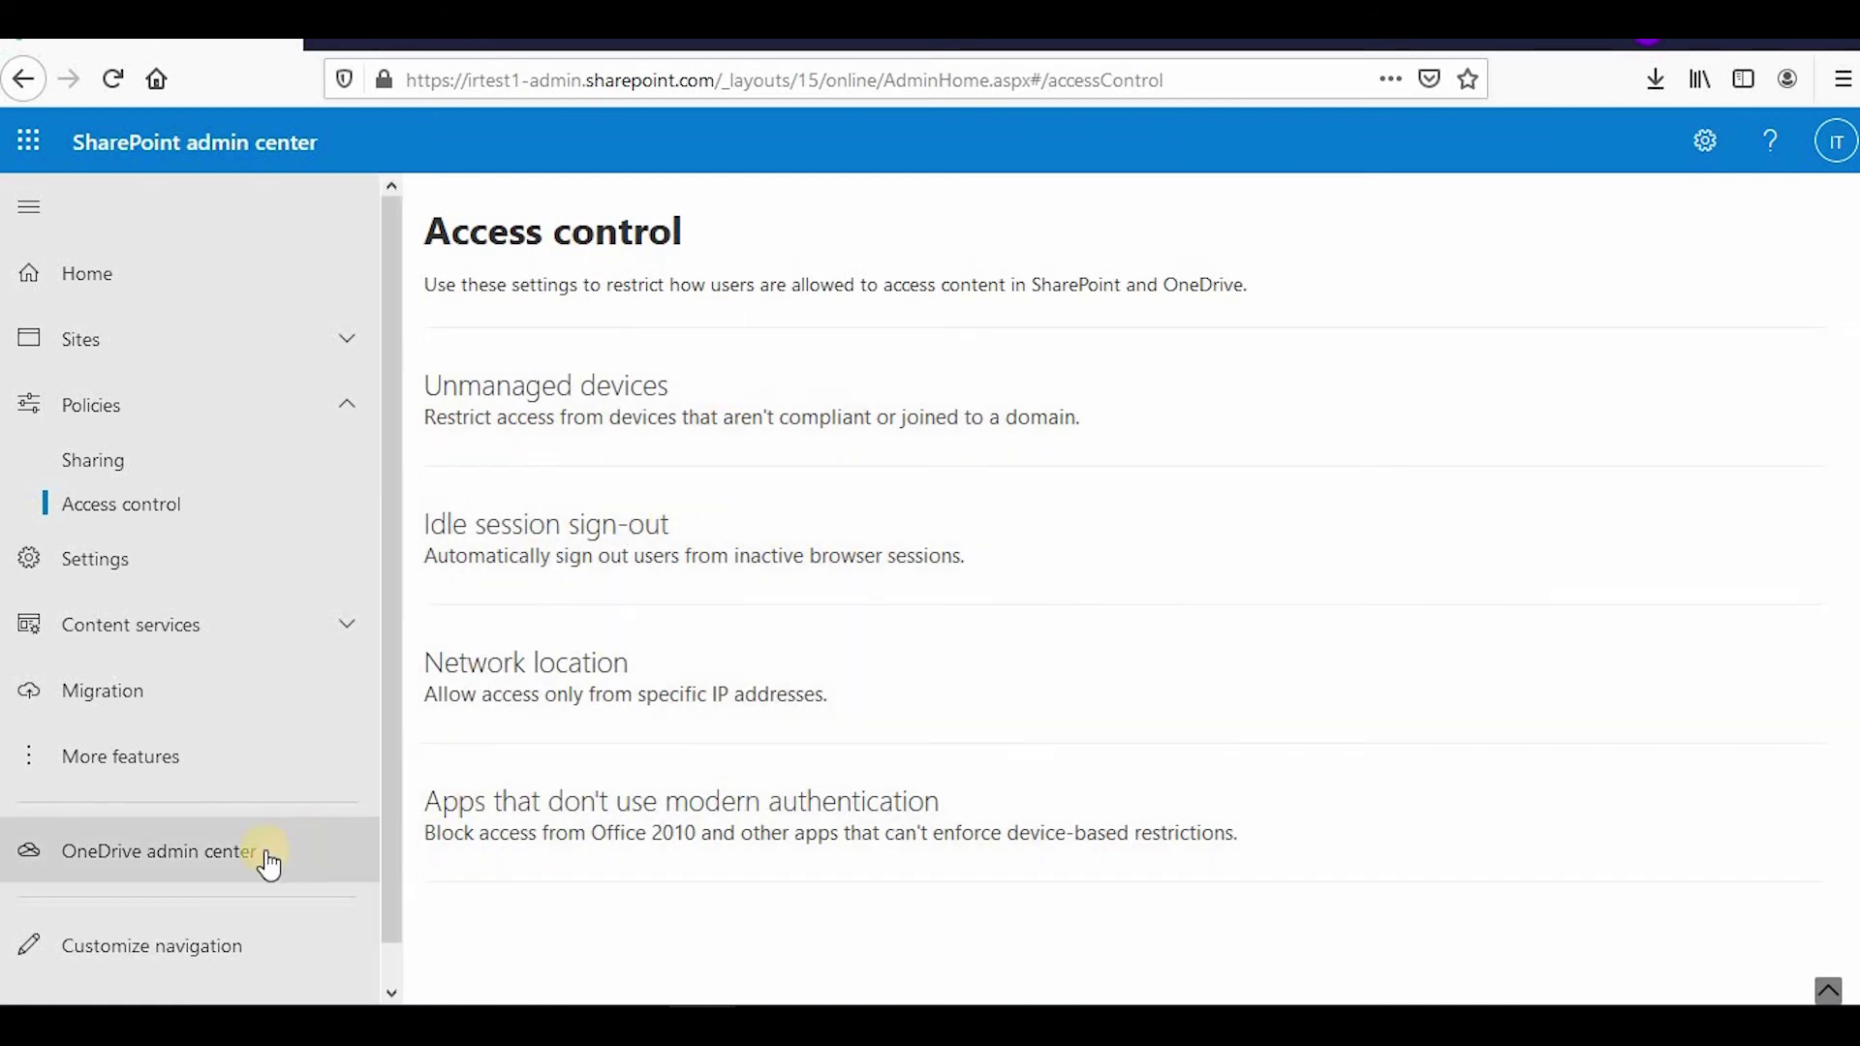
Switch to the OneDrive admin center Home page, skipping the account protection prompt
{"action": "left_click", "coordinate": [266, 852]}
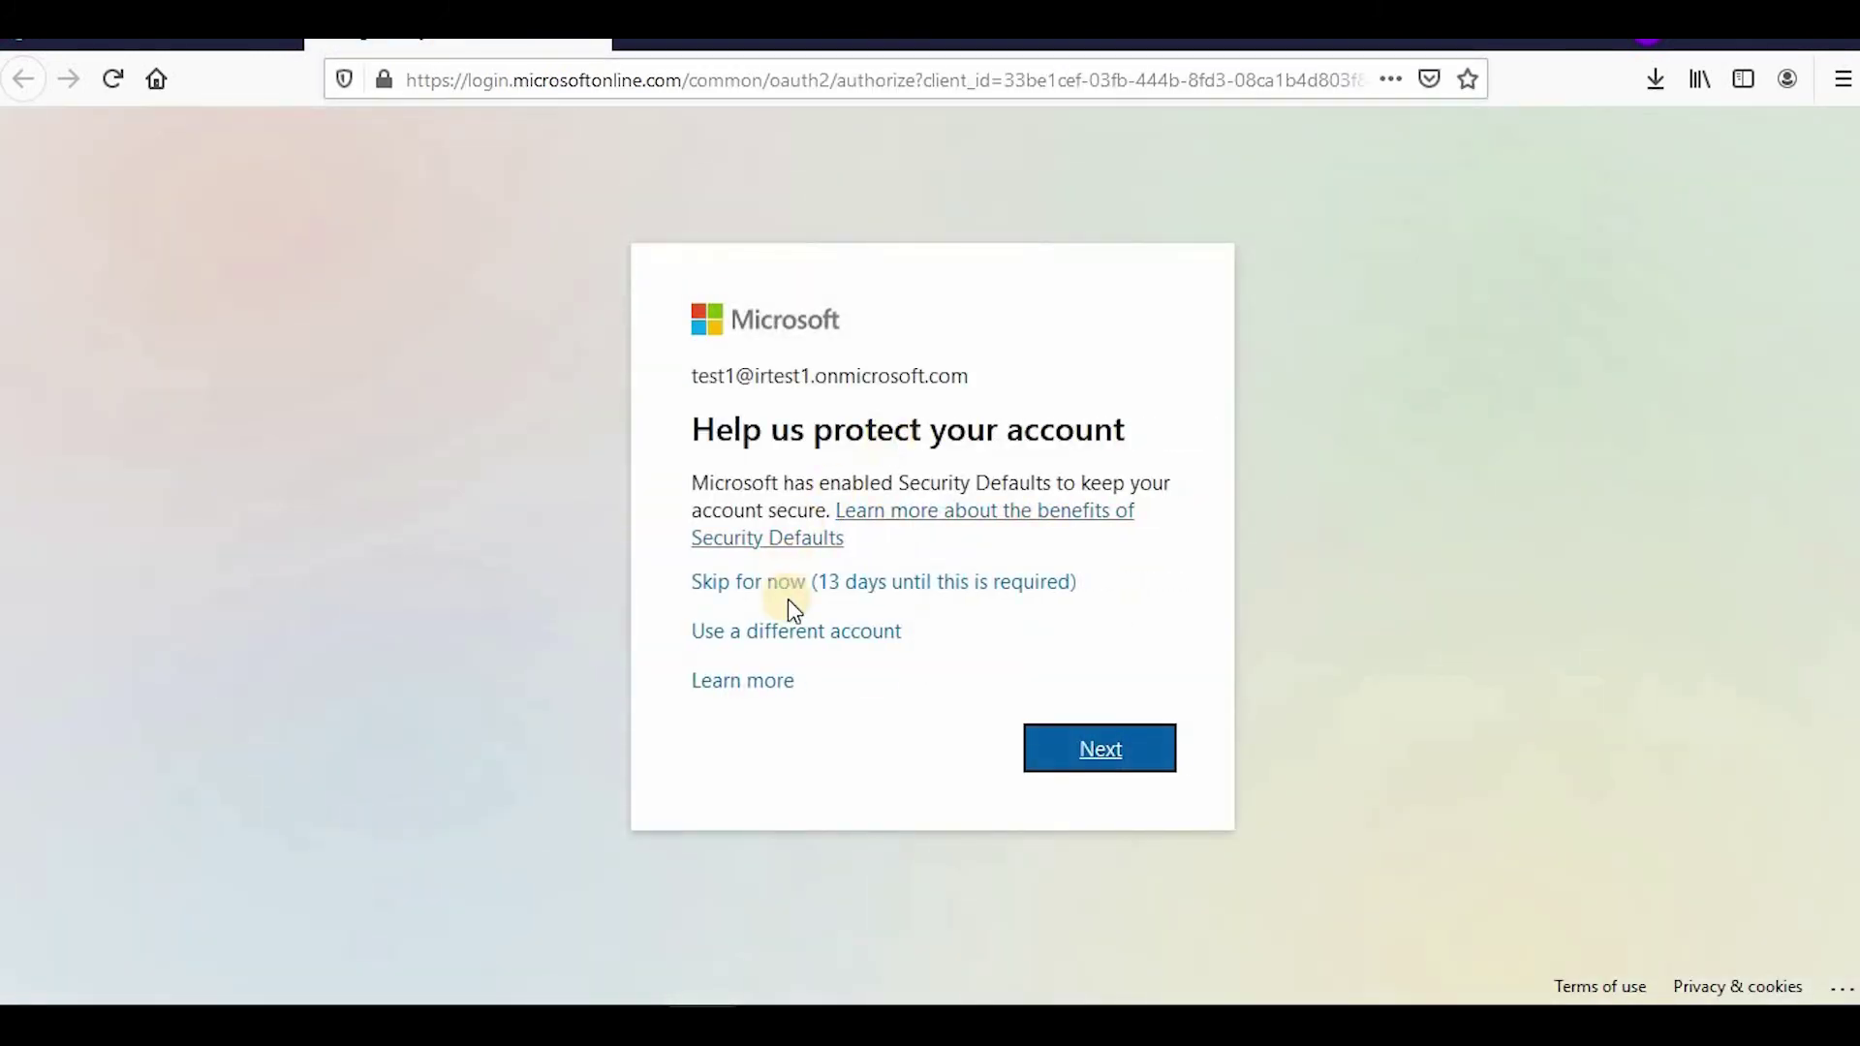
{"action": "left_click", "coordinate": [793, 585]}
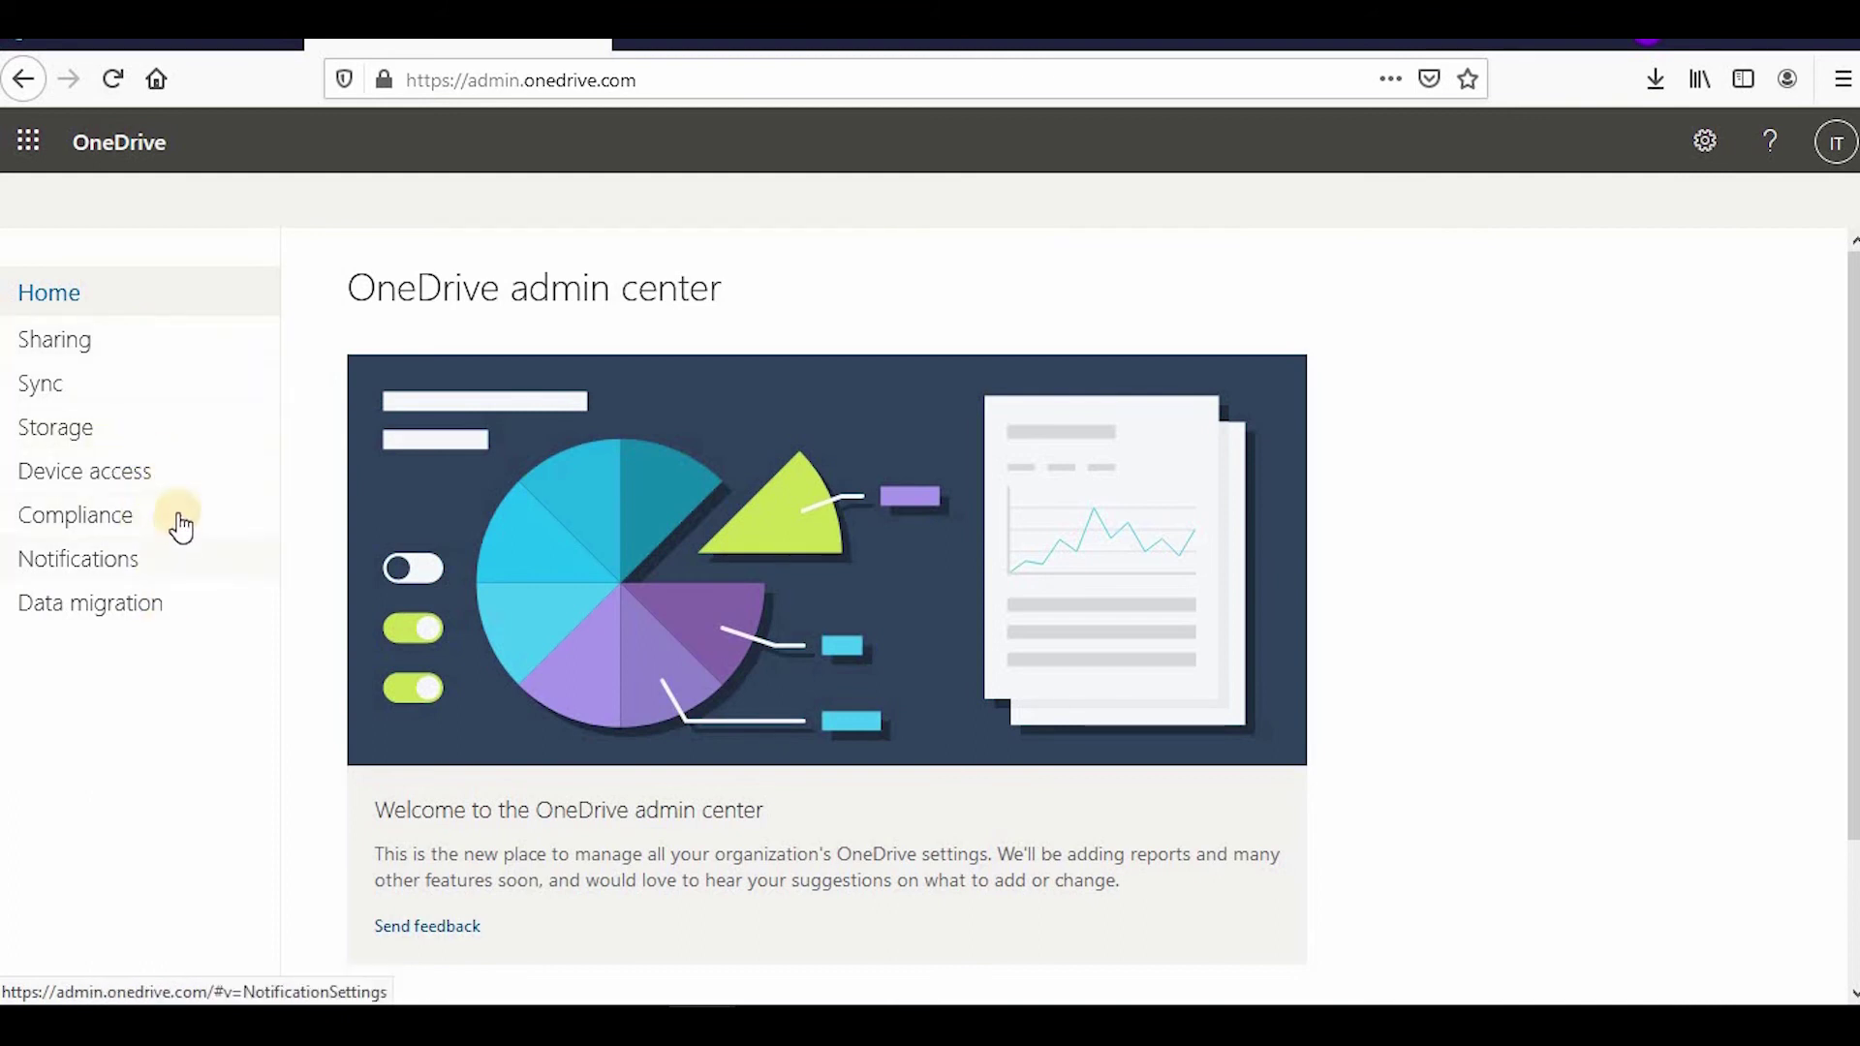
Open OneDrive Sharing and expand advanced shareable-link settings showing link expiry -1
{"action": "left_click", "coordinate": [136, 343]}
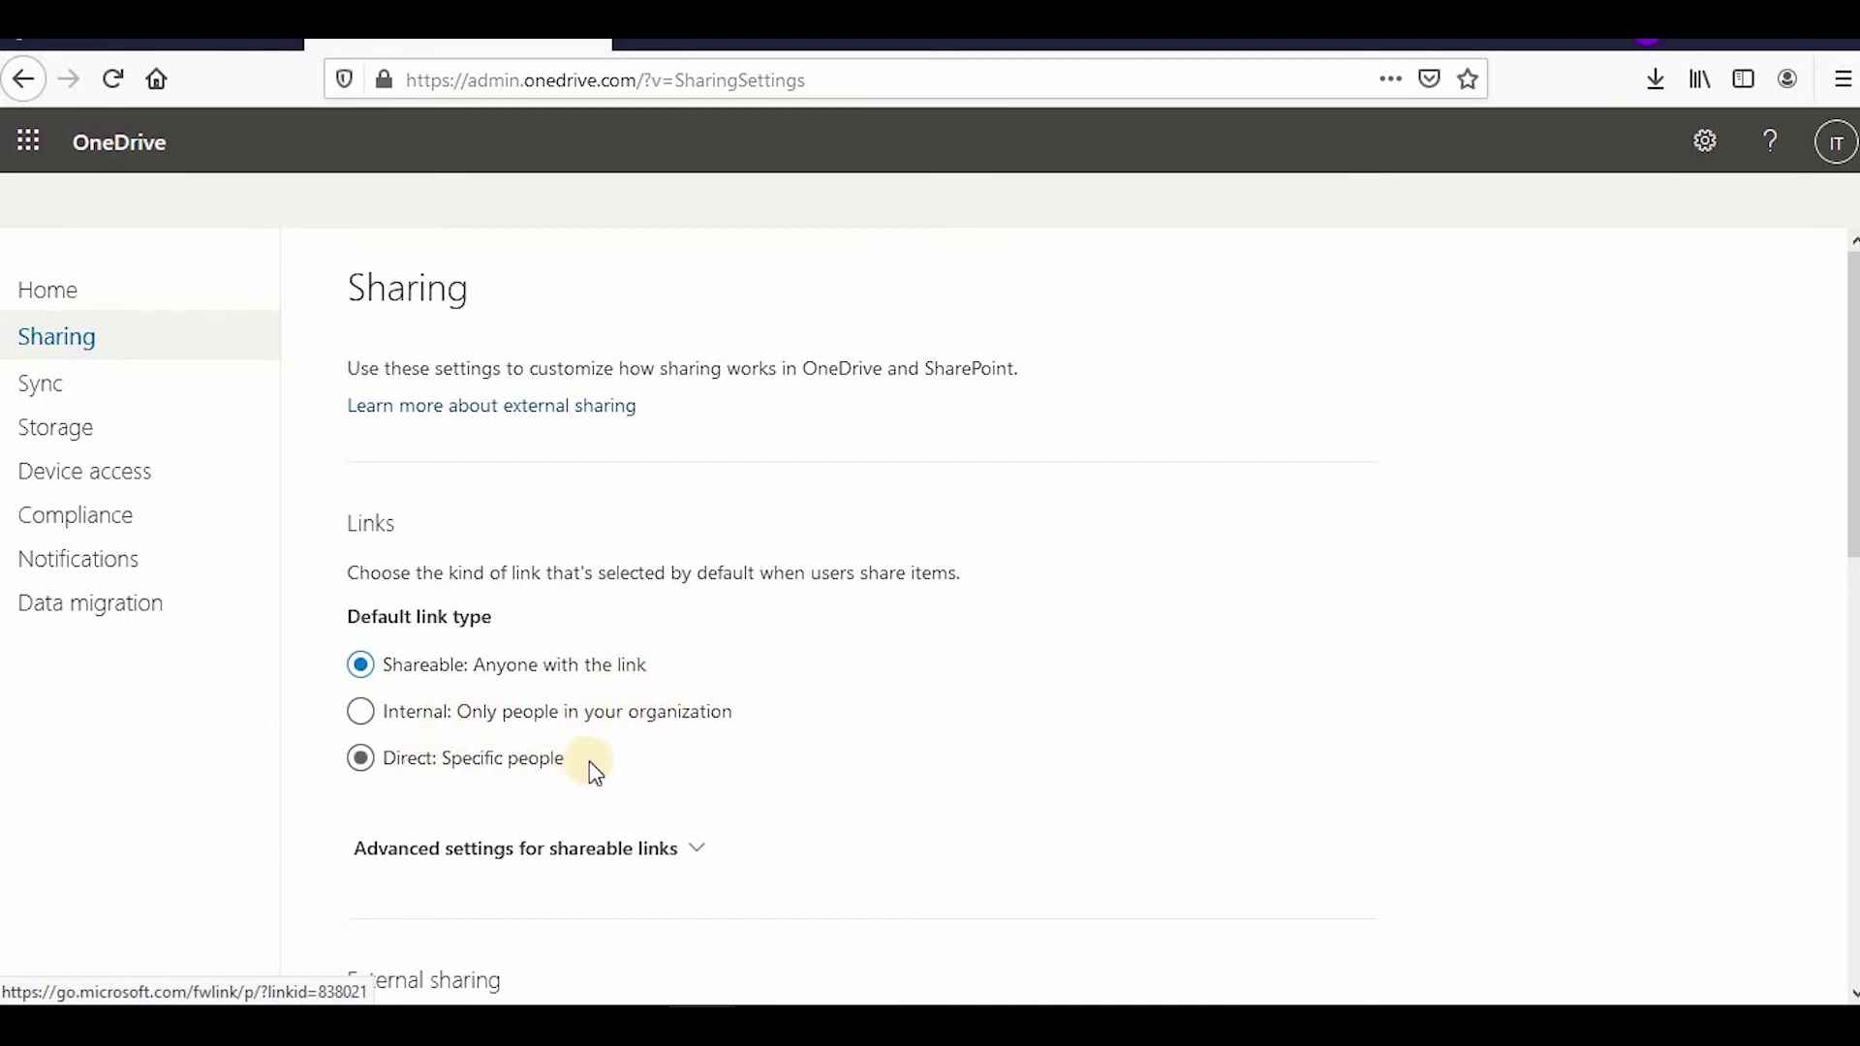
{"action": "scroll", "coordinate": [722, 596], "scroll_direction": "down", "scroll_amount": 3}
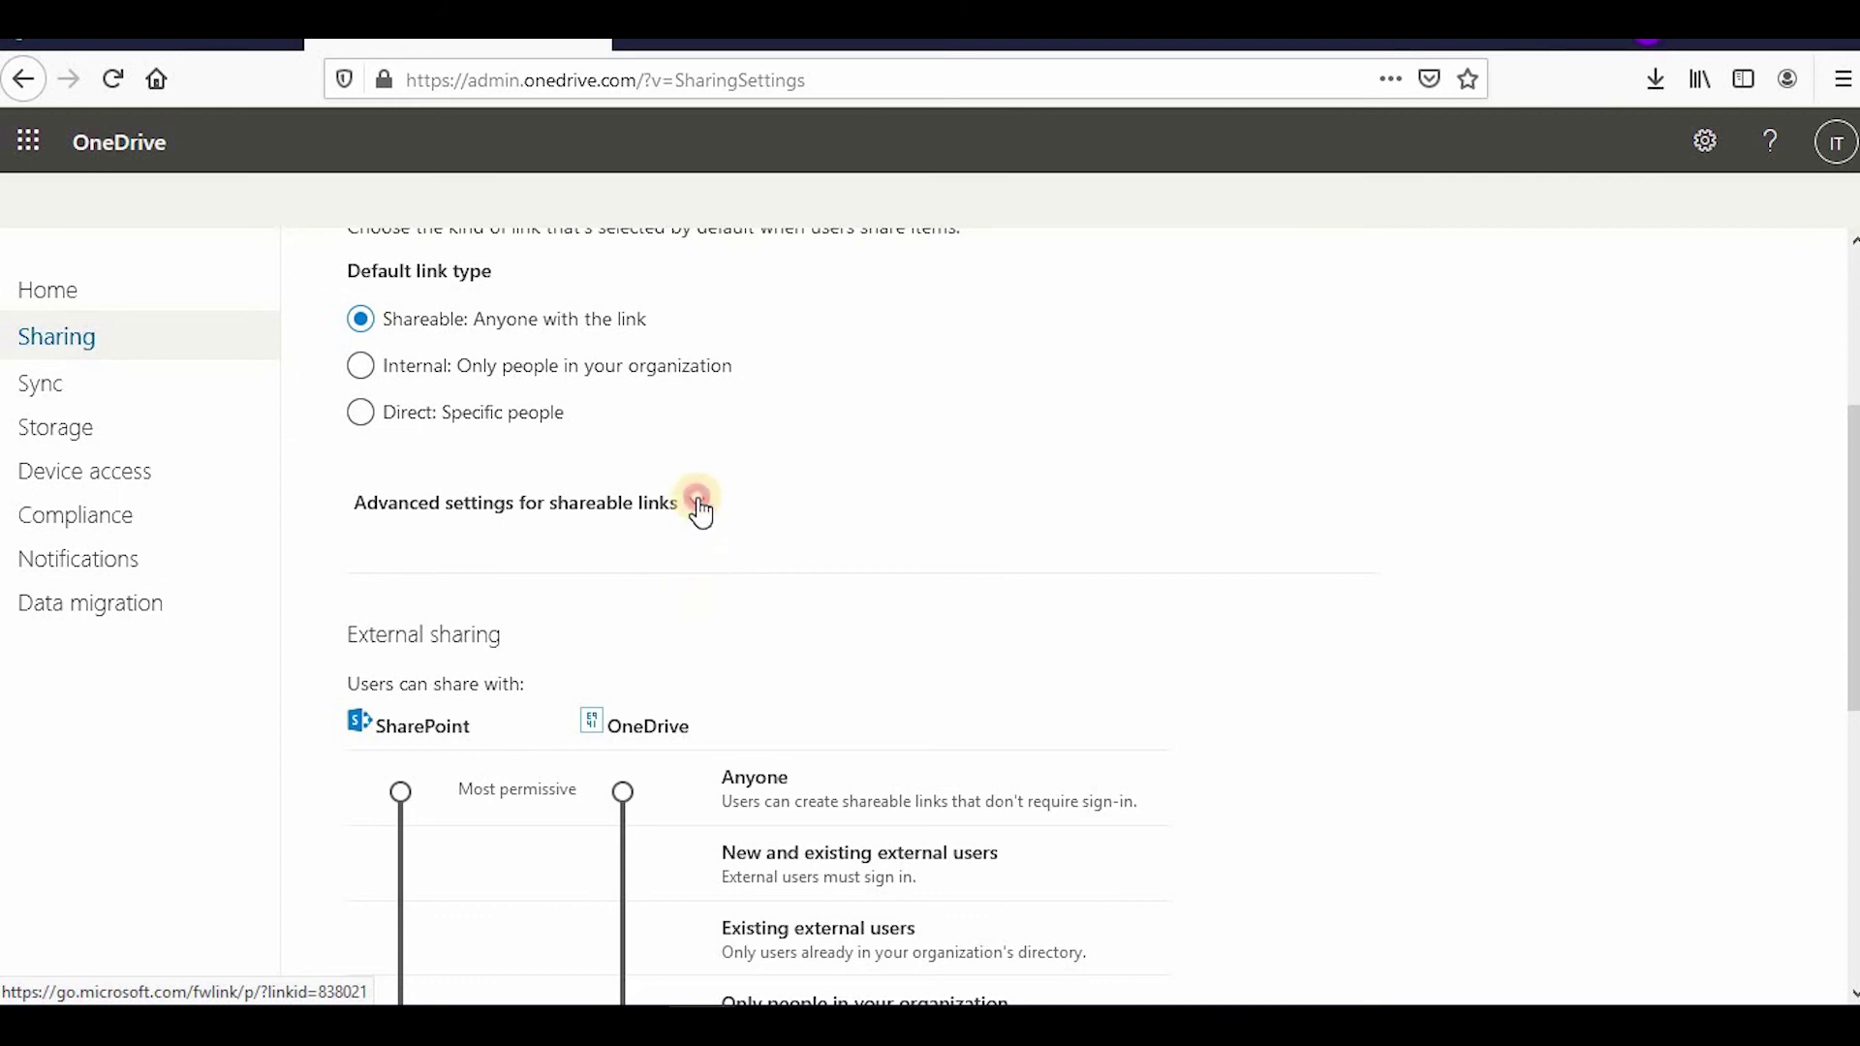
{"action": "left_click", "coordinate": [698, 504]}
{"action": "left_click", "coordinate": [698, 503]}
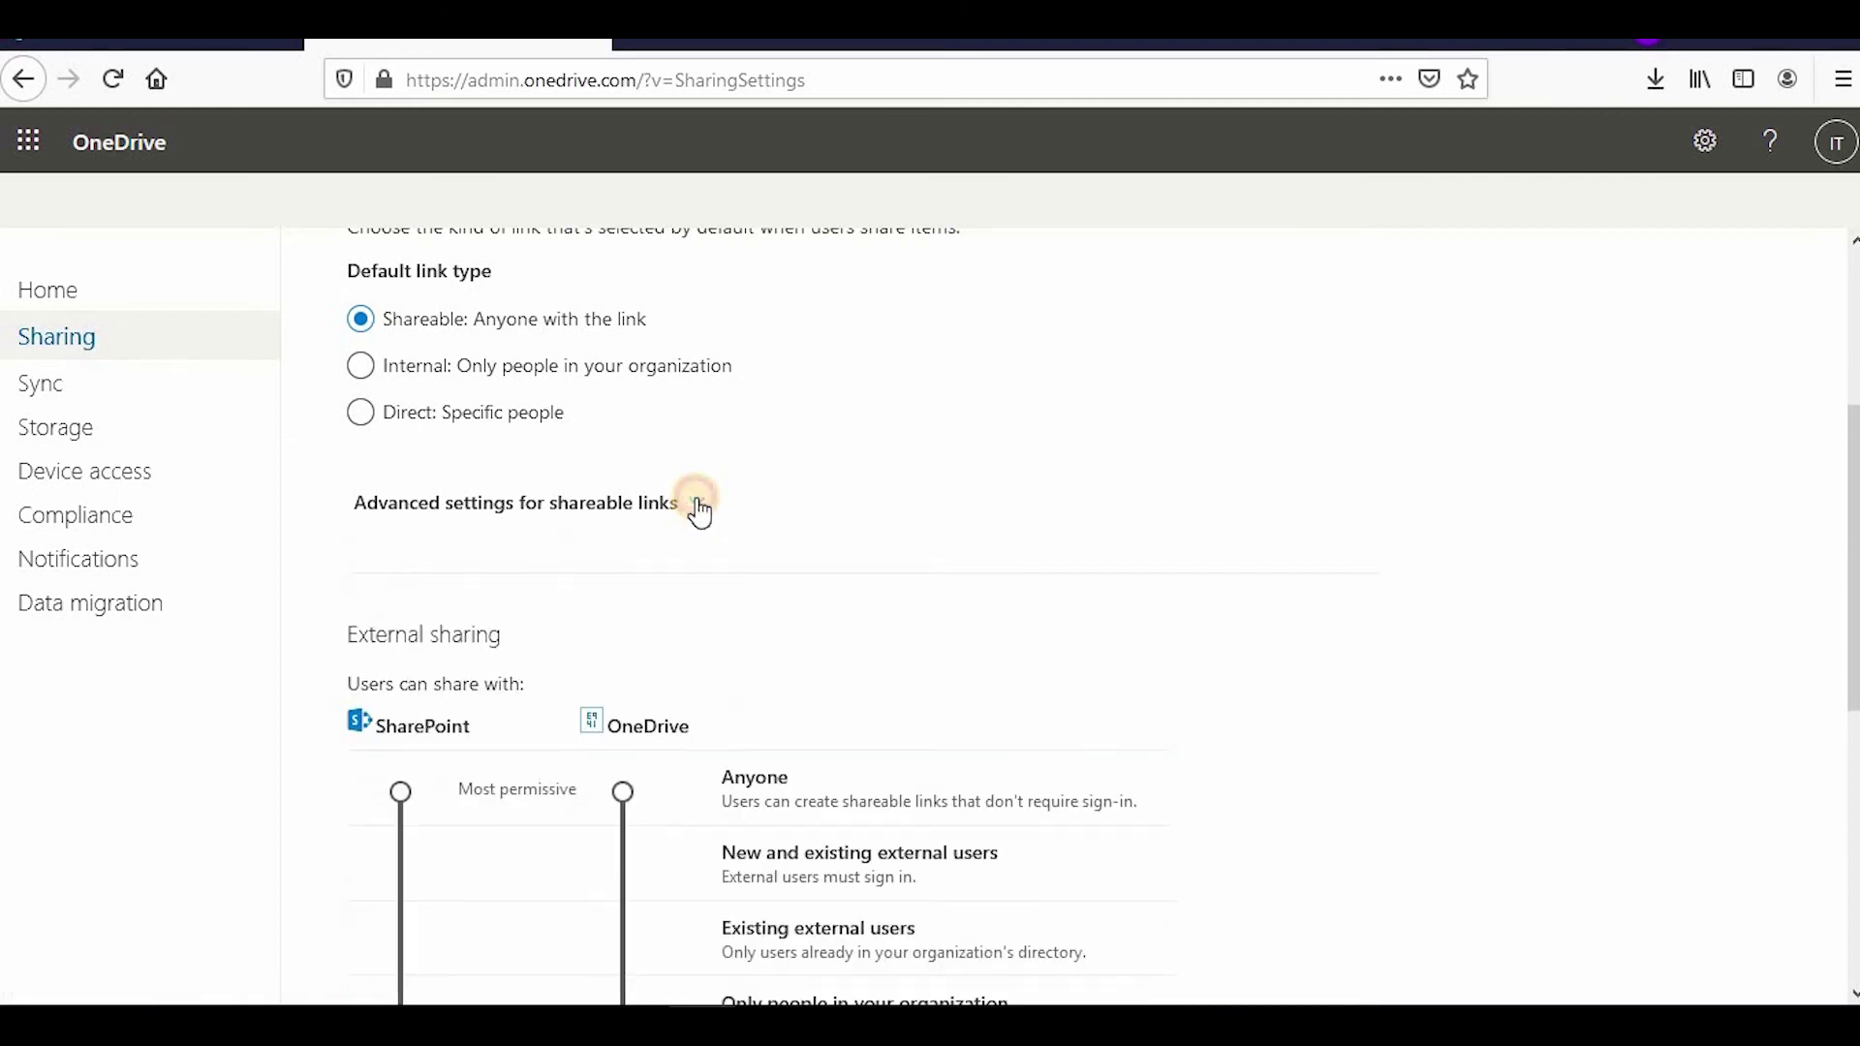
{"action": "left_click", "coordinate": [697, 502]}
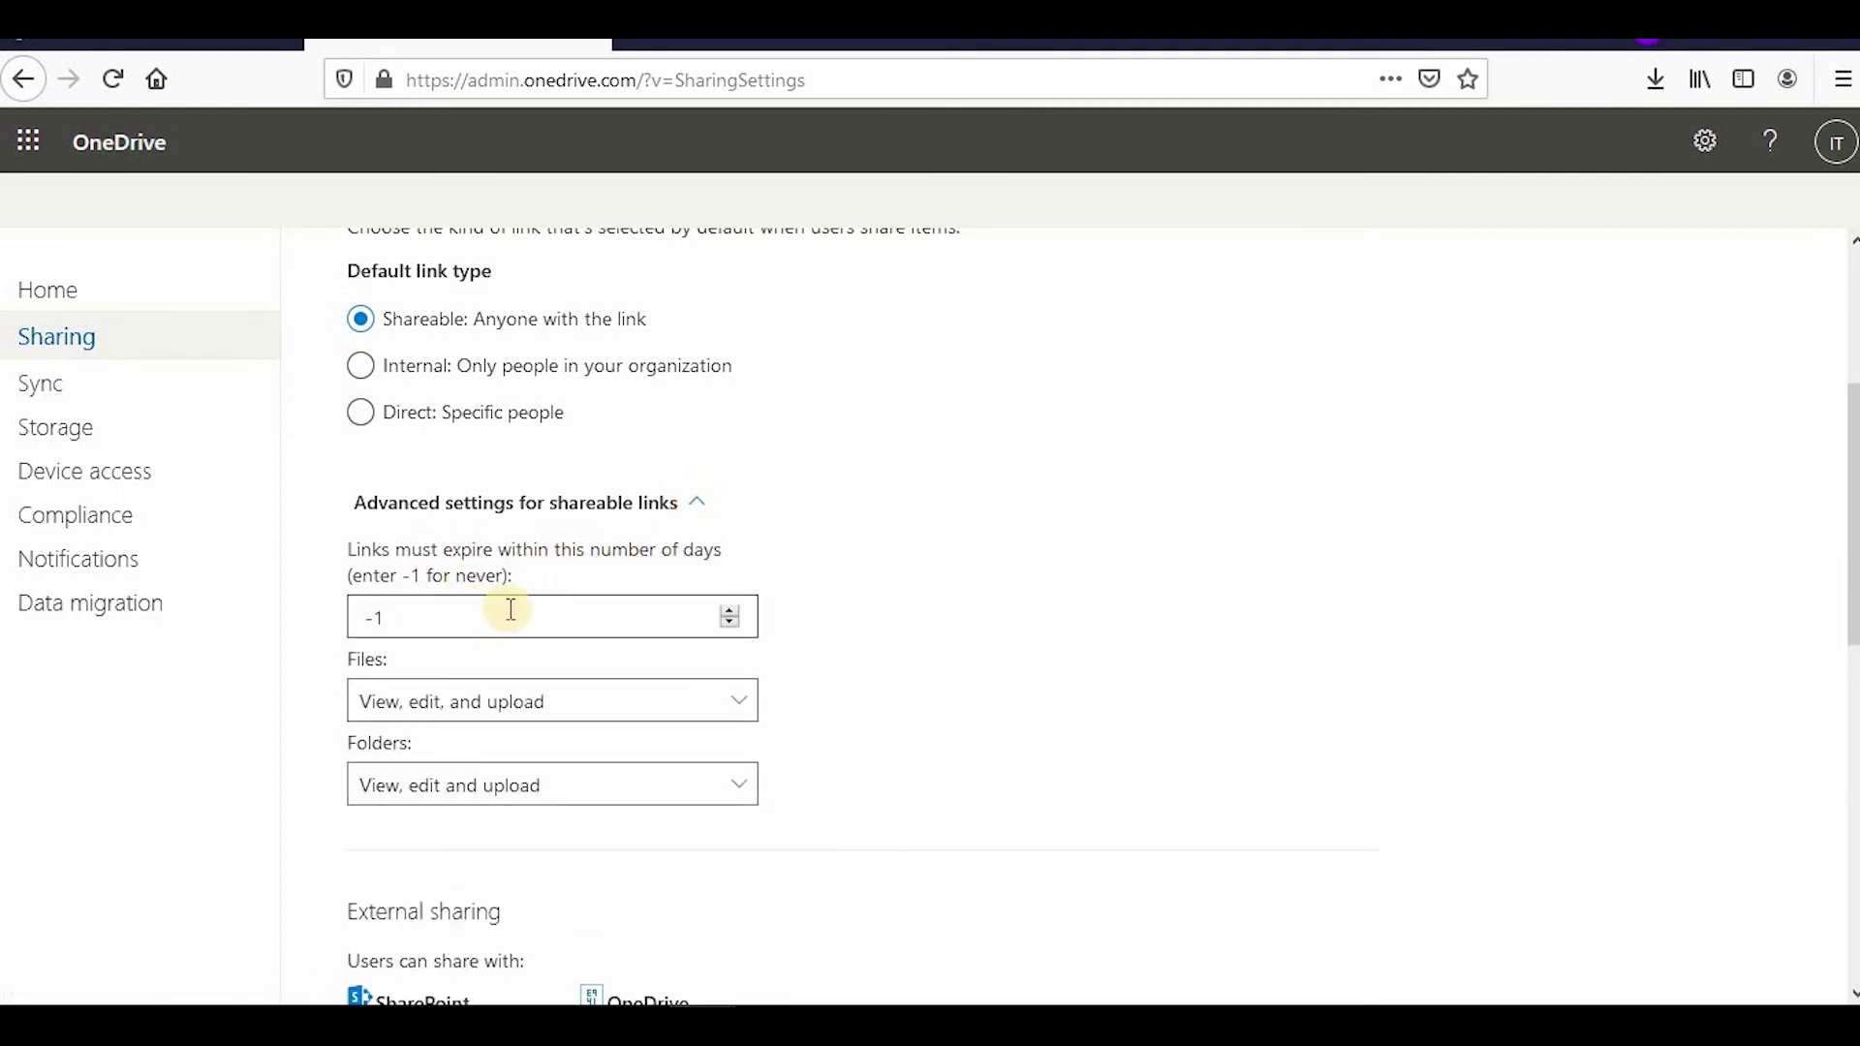
{"action": "scroll", "coordinate": [1202, 575], "scroll_direction": "down", "scroll_amount": 1}
{"action": "scroll", "coordinate": [1008, 631], "scroll_direction": "down", "scroll_amount": 6}
{"action": "scroll", "coordinate": [1011, 639], "scroll_direction": "up", "scroll_amount": 10}
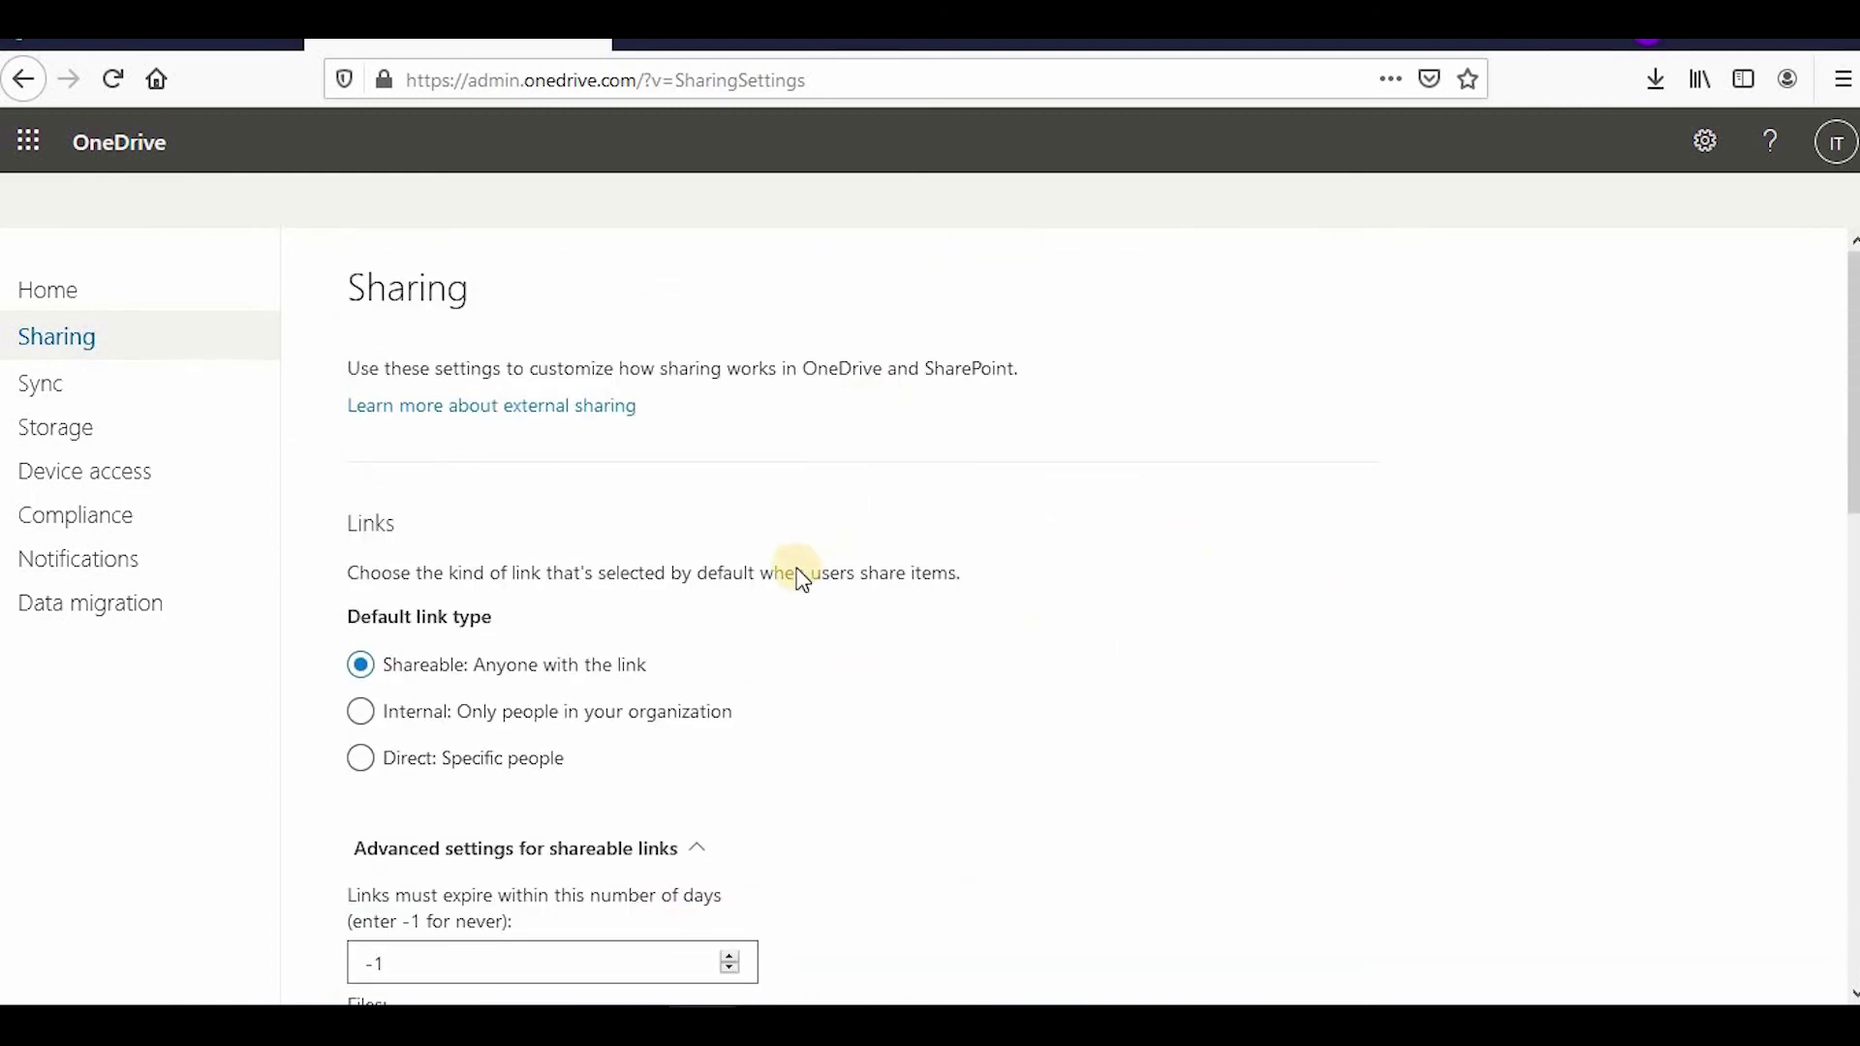
Open OneDrive Sync settings, try blocking specific file types, and leave that option off
{"action": "left_click", "coordinate": [112, 406]}
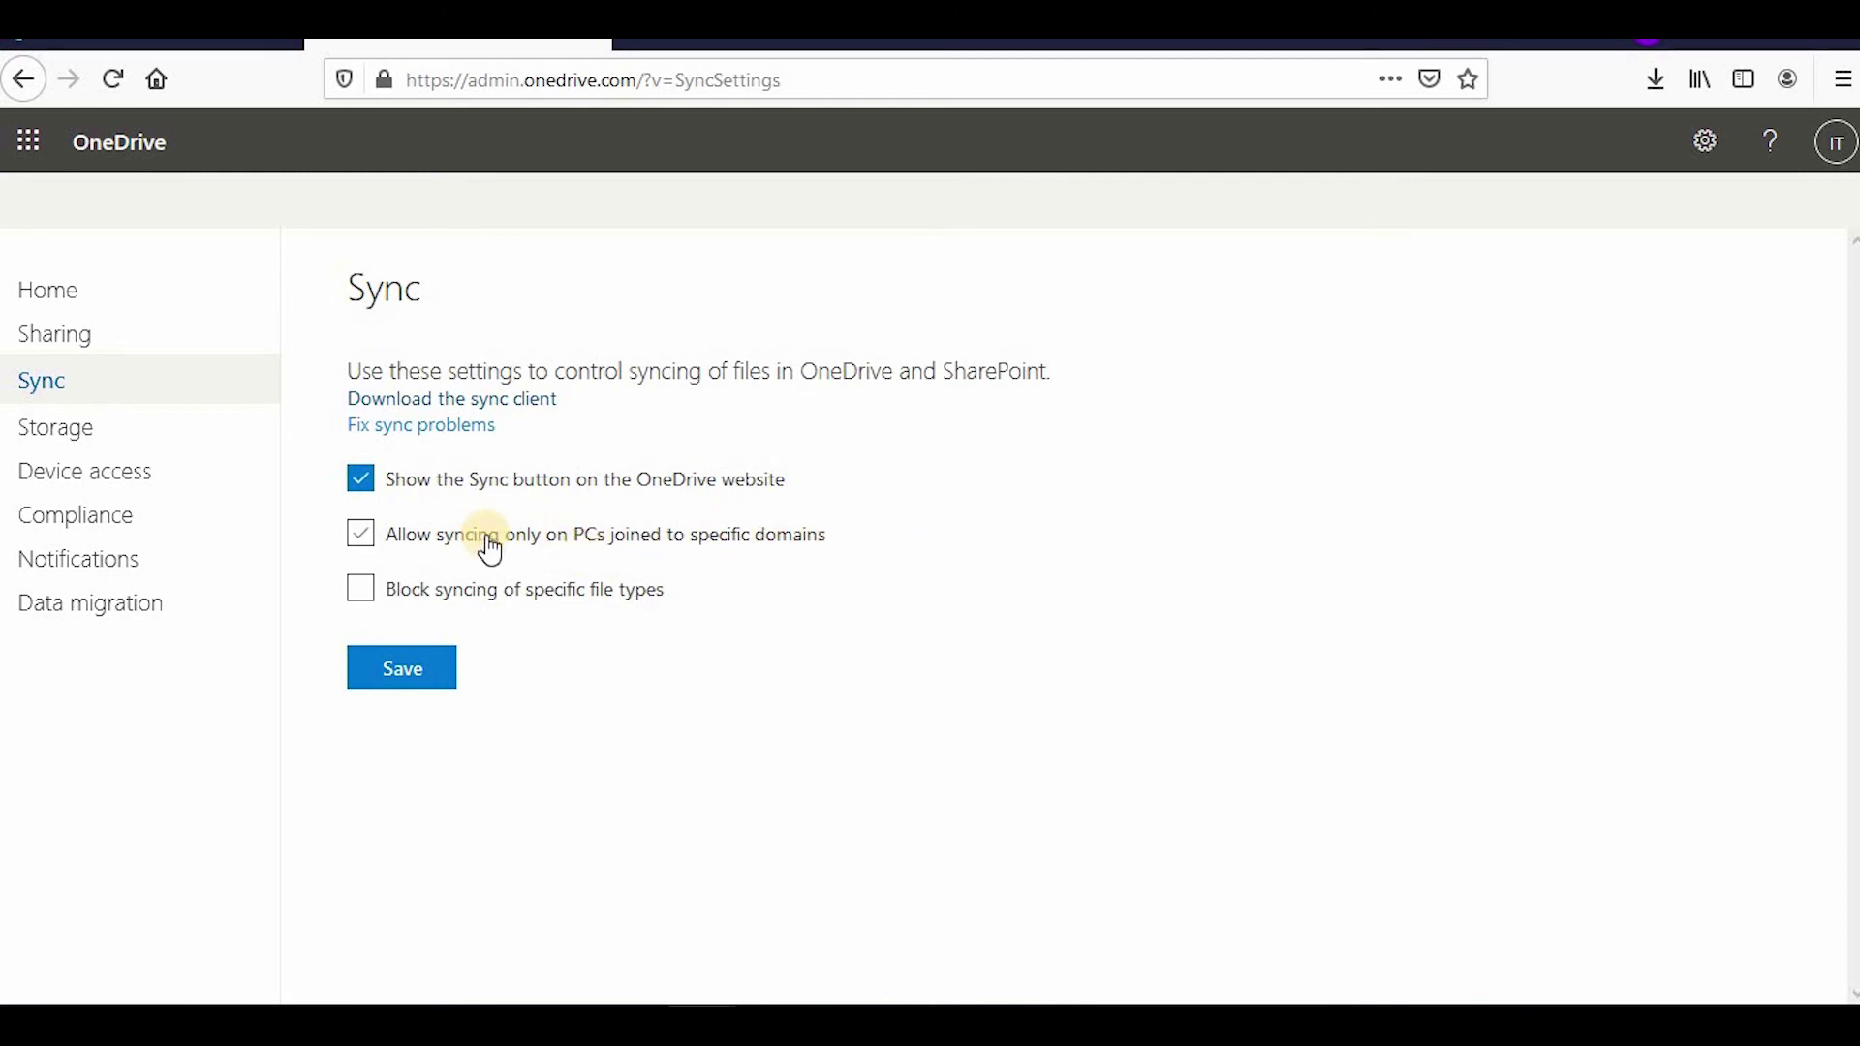
{"action": "left_click", "coordinate": [613, 596]}
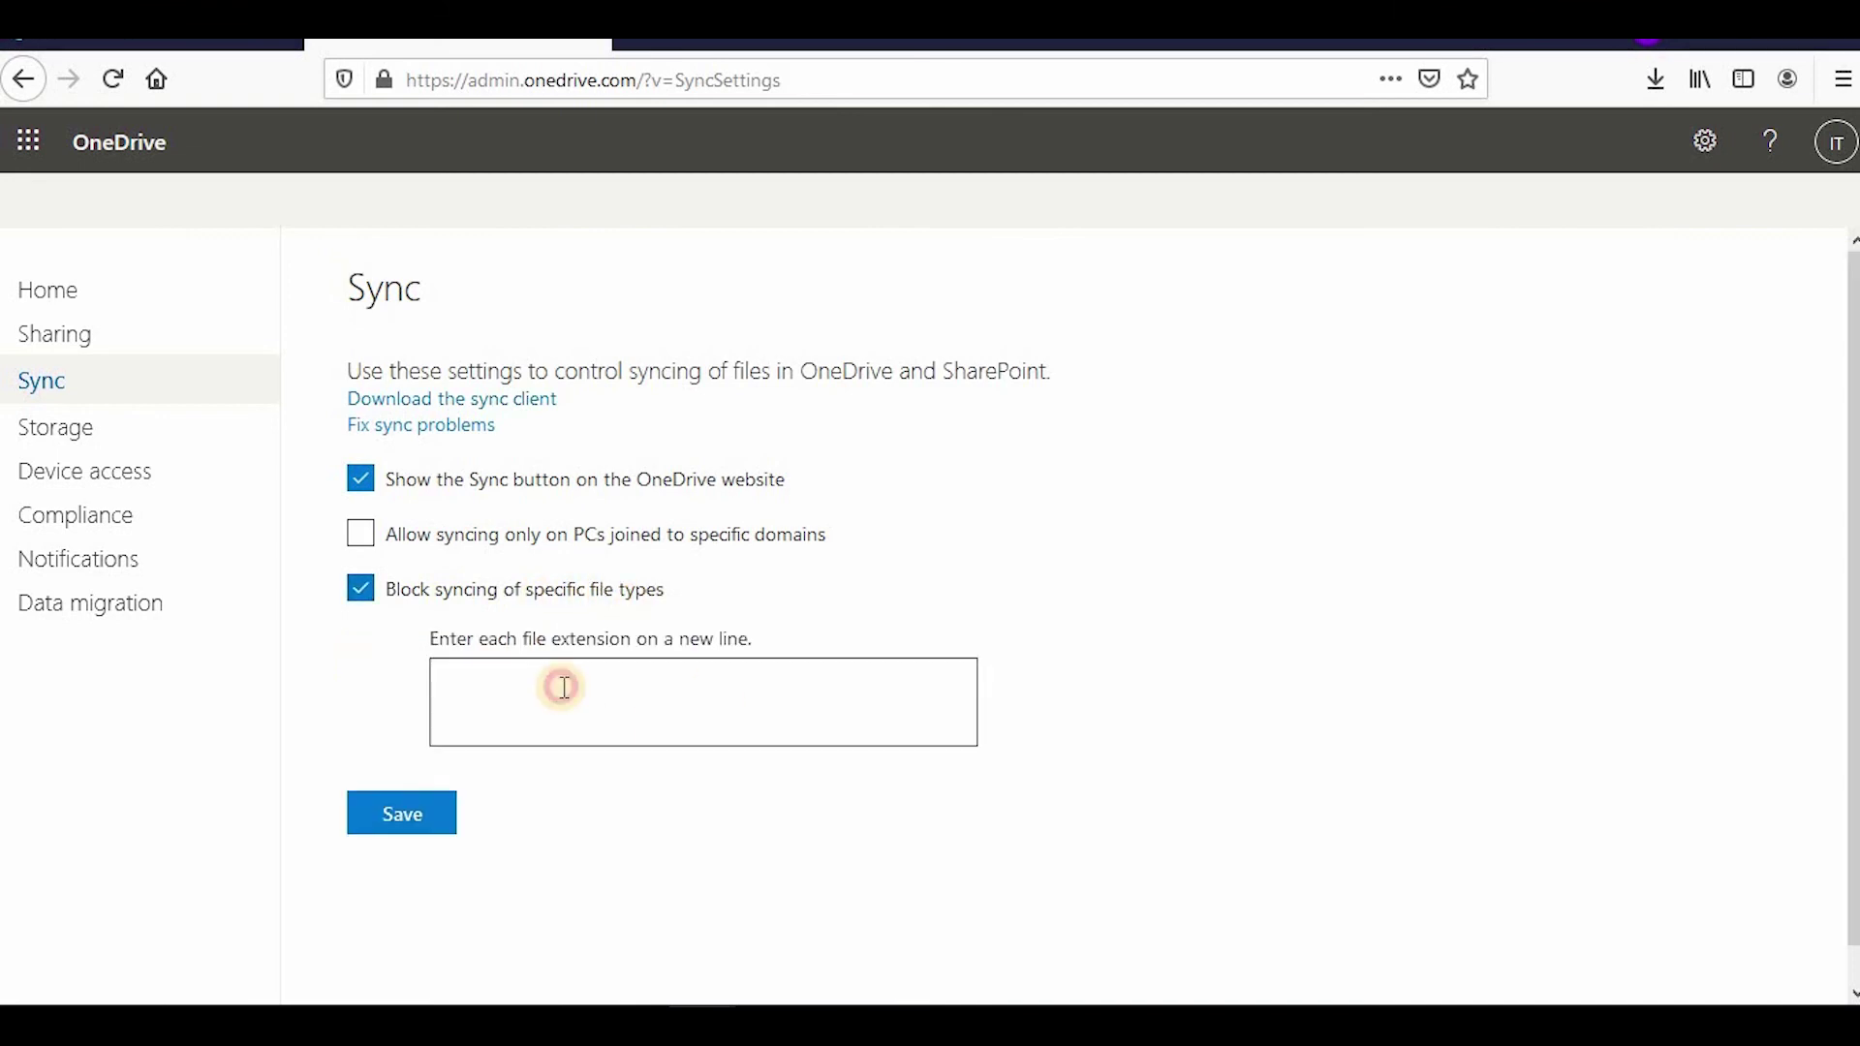
{"action": "left_click", "coordinate": [613, 671]}
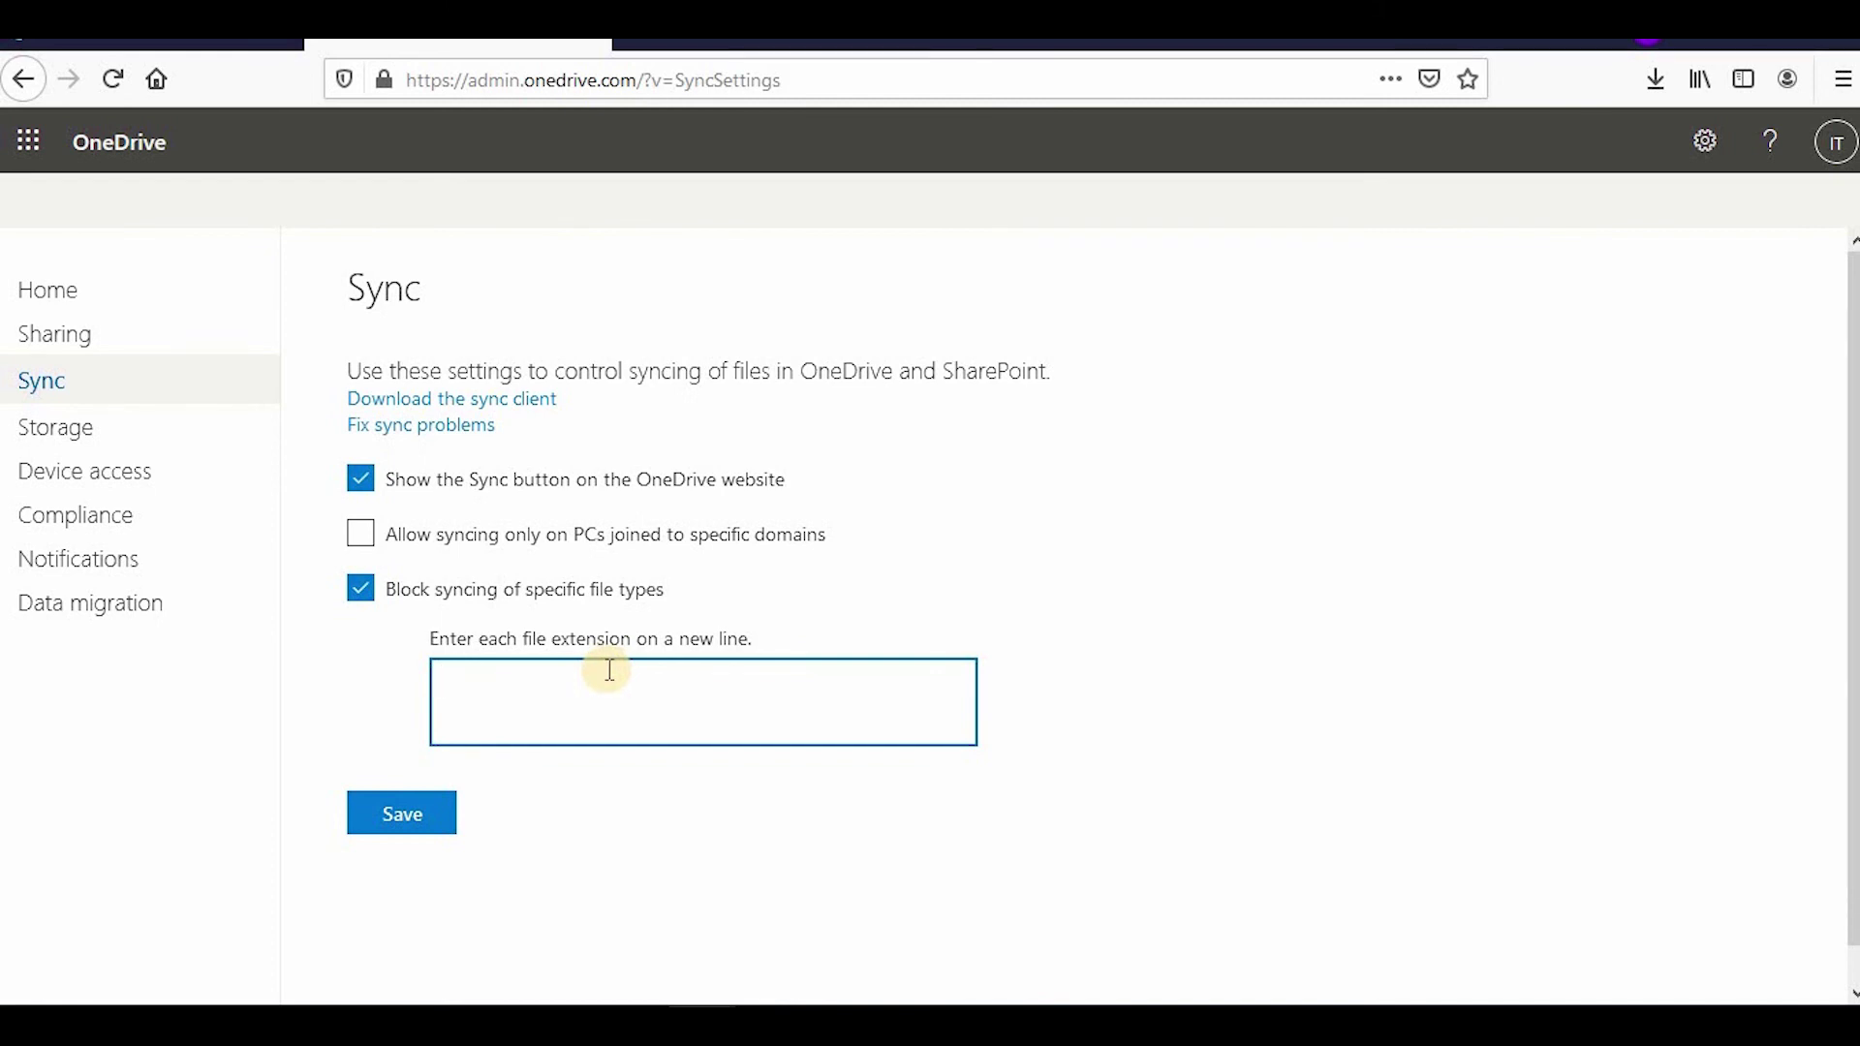
{"action": "left_click", "coordinate": [407, 602]}
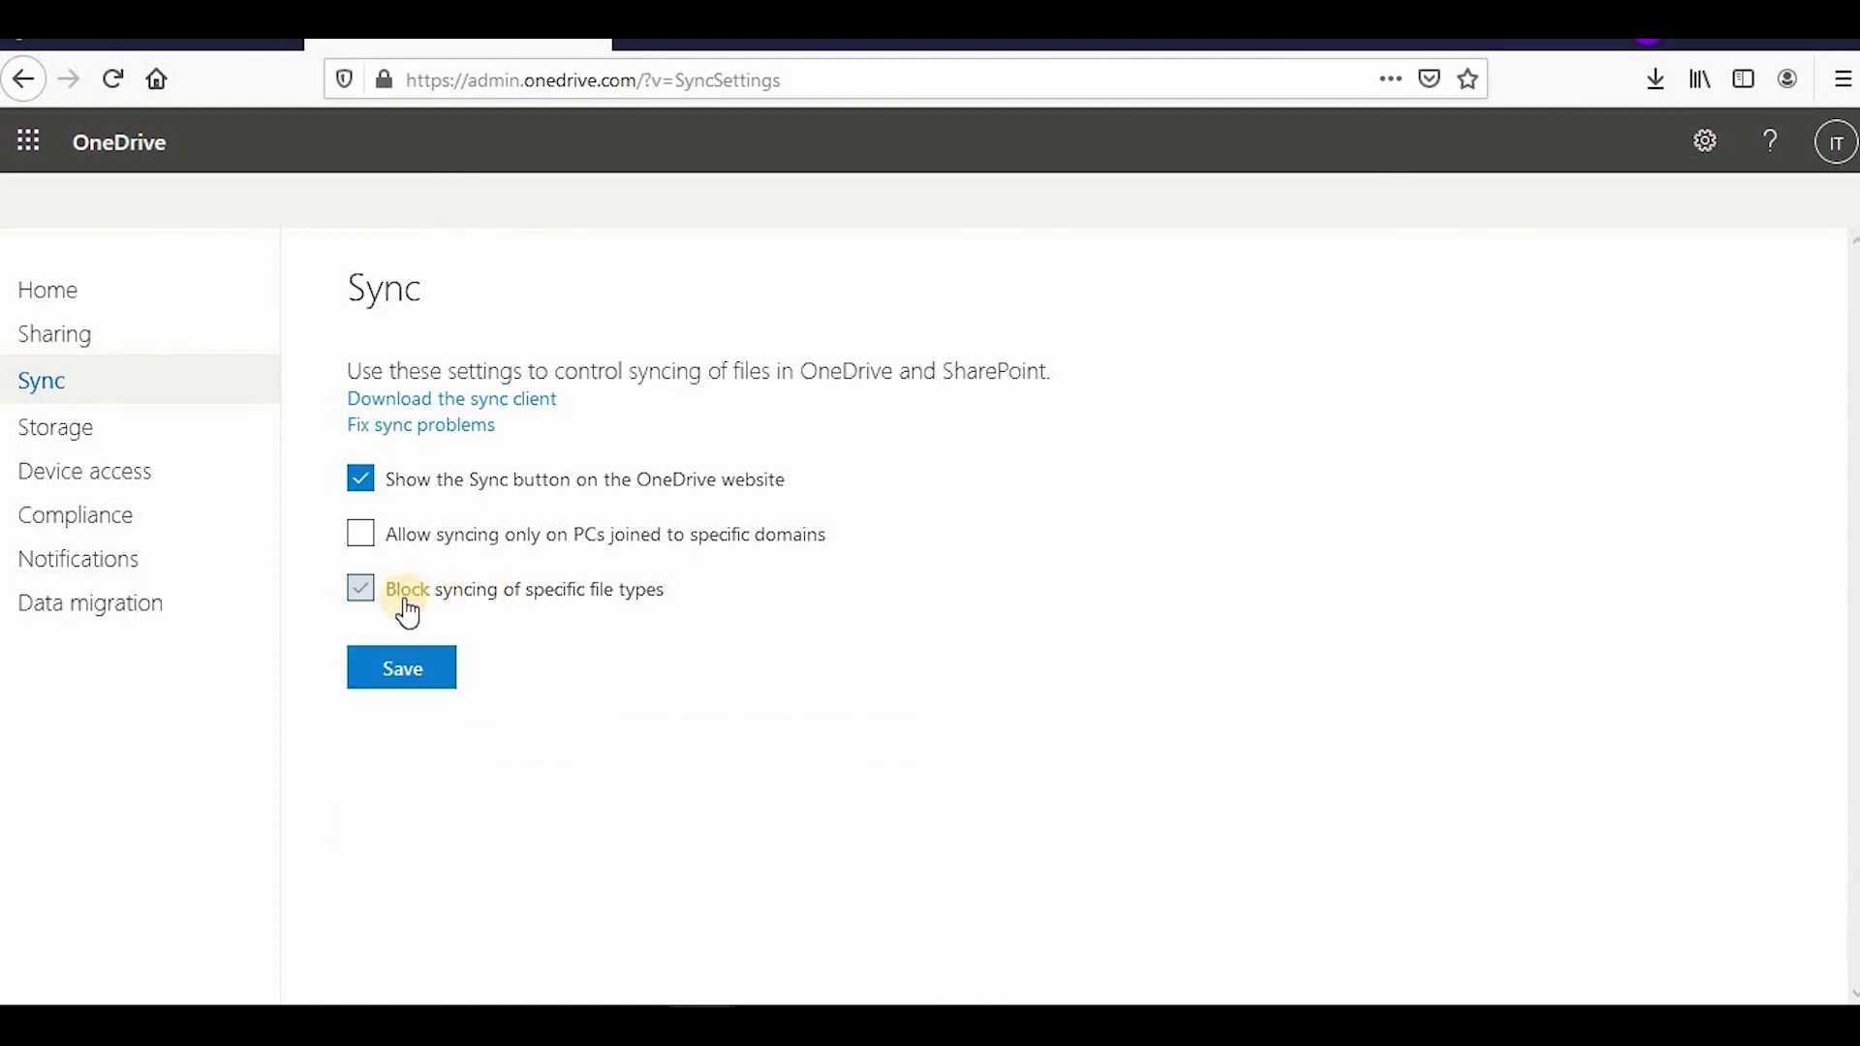
{"action": "left_click", "coordinate": [549, 601]}
{"action": "left_click", "coordinate": [568, 689]}
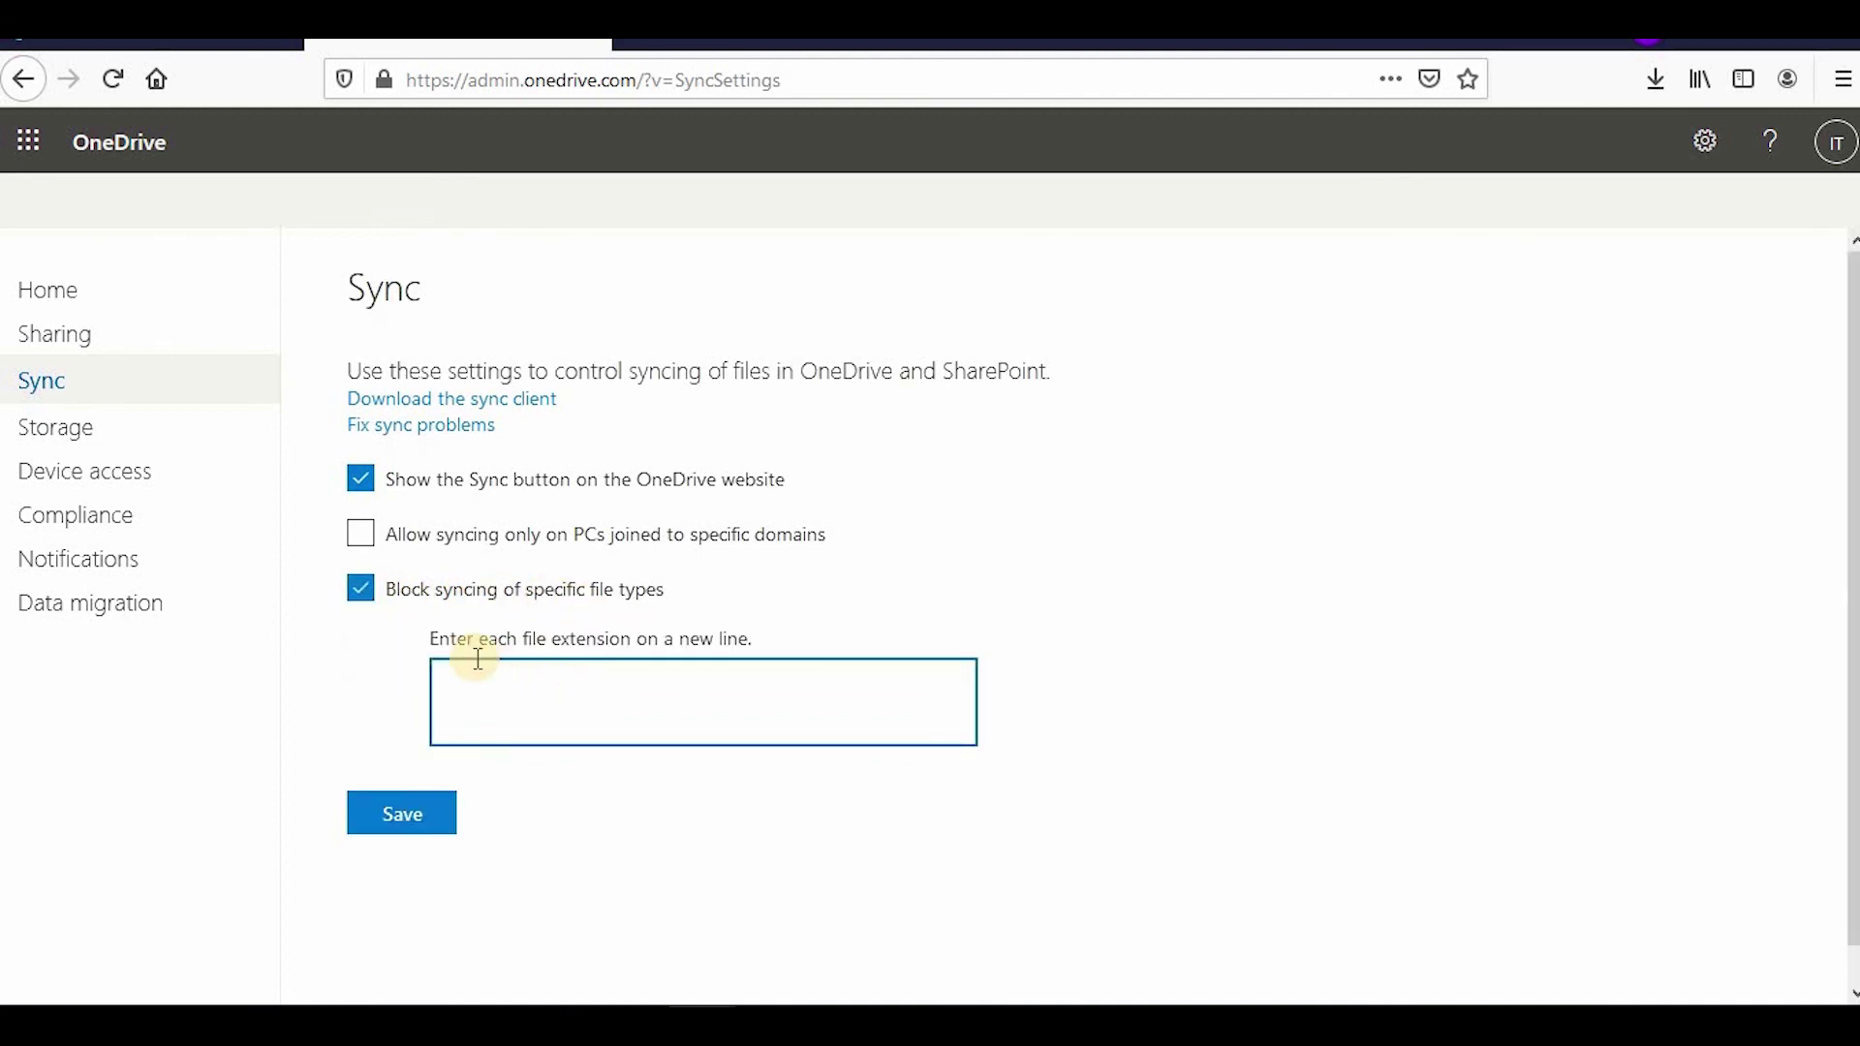
{"action": "left_click", "coordinate": [541, 638]}
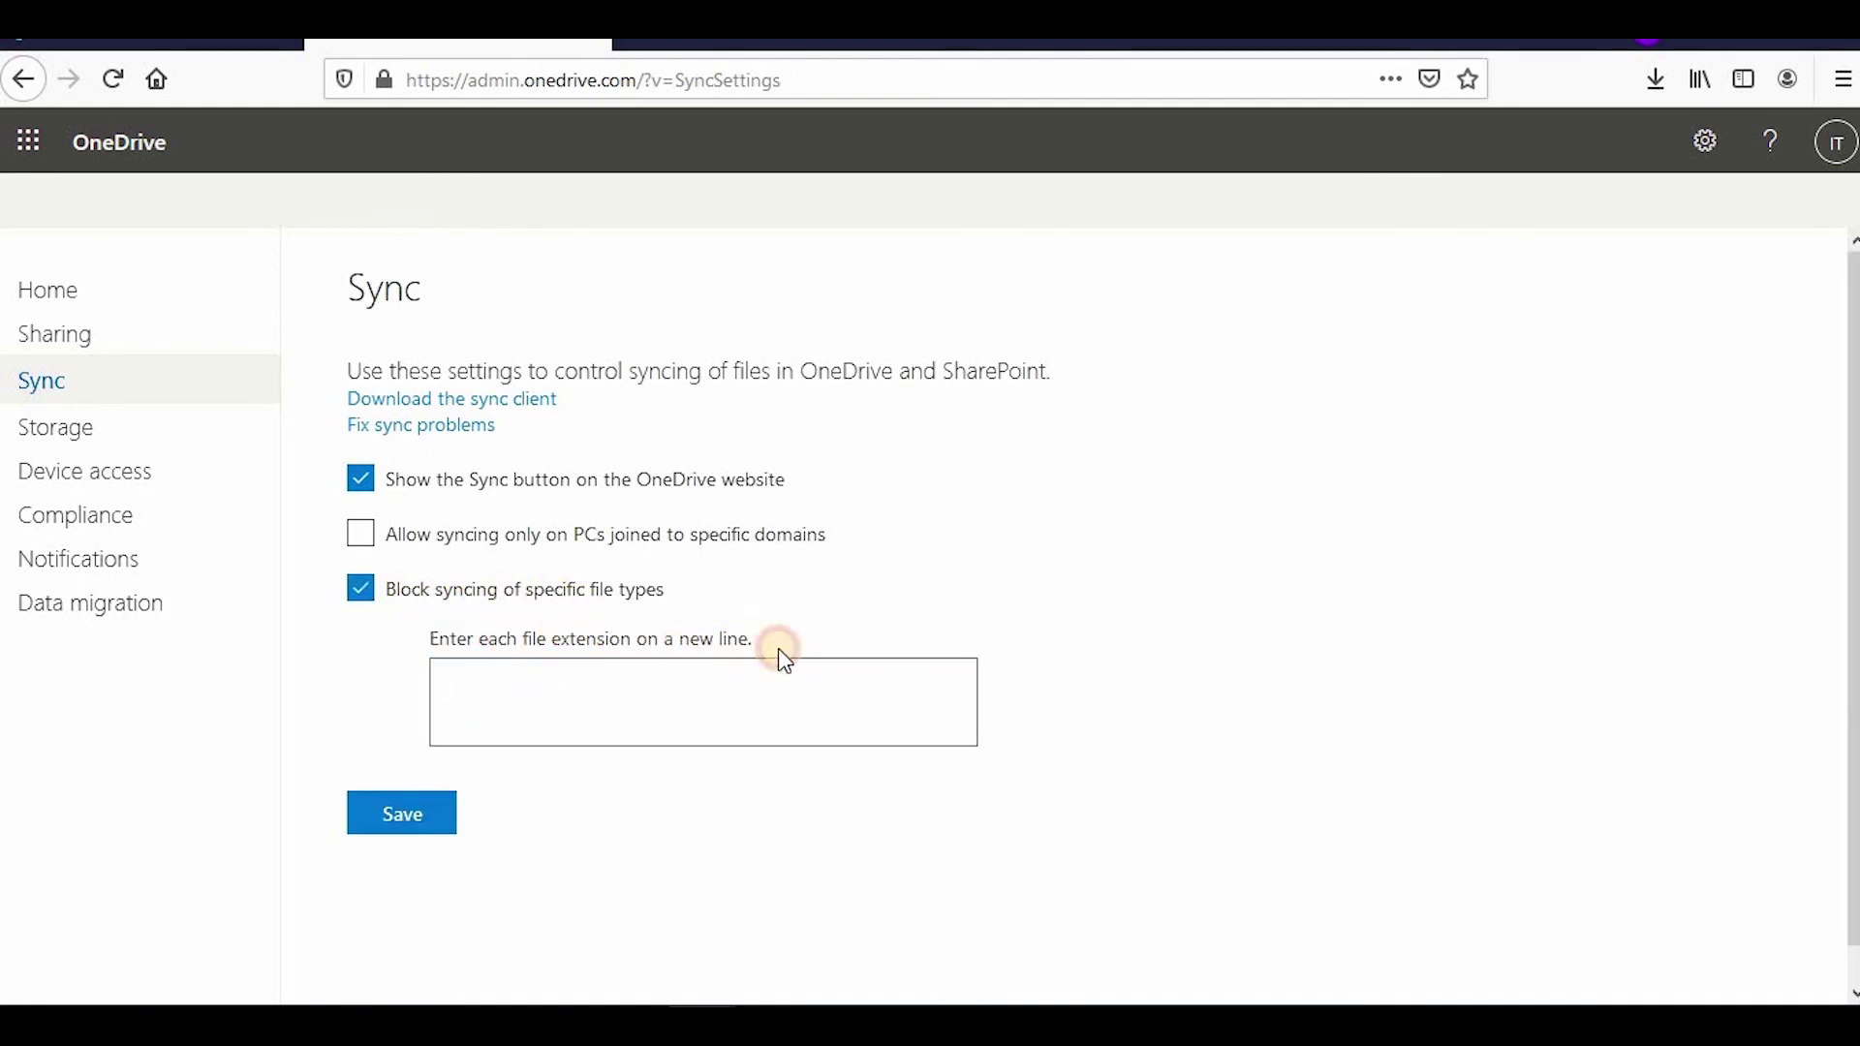
{"action": "left_click", "coordinate": [513, 694]}
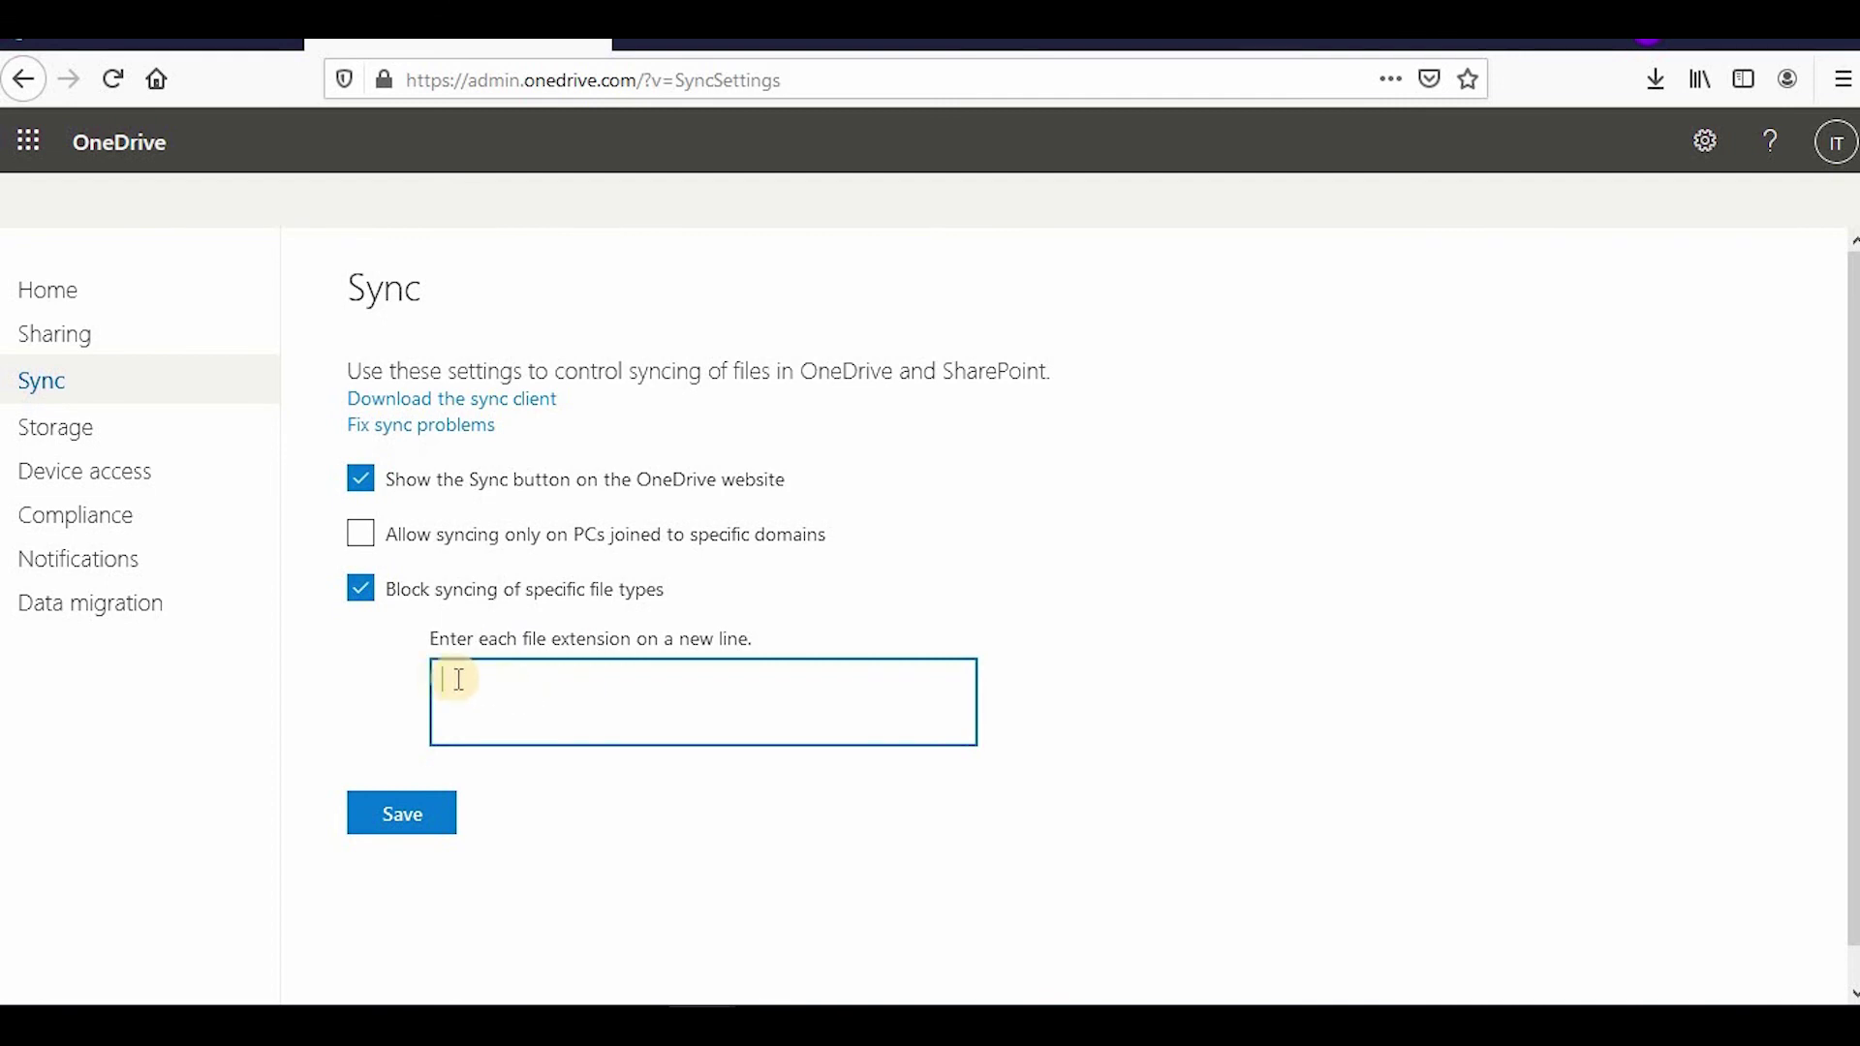
{"action": "left_click", "coordinate": [435, 606]}
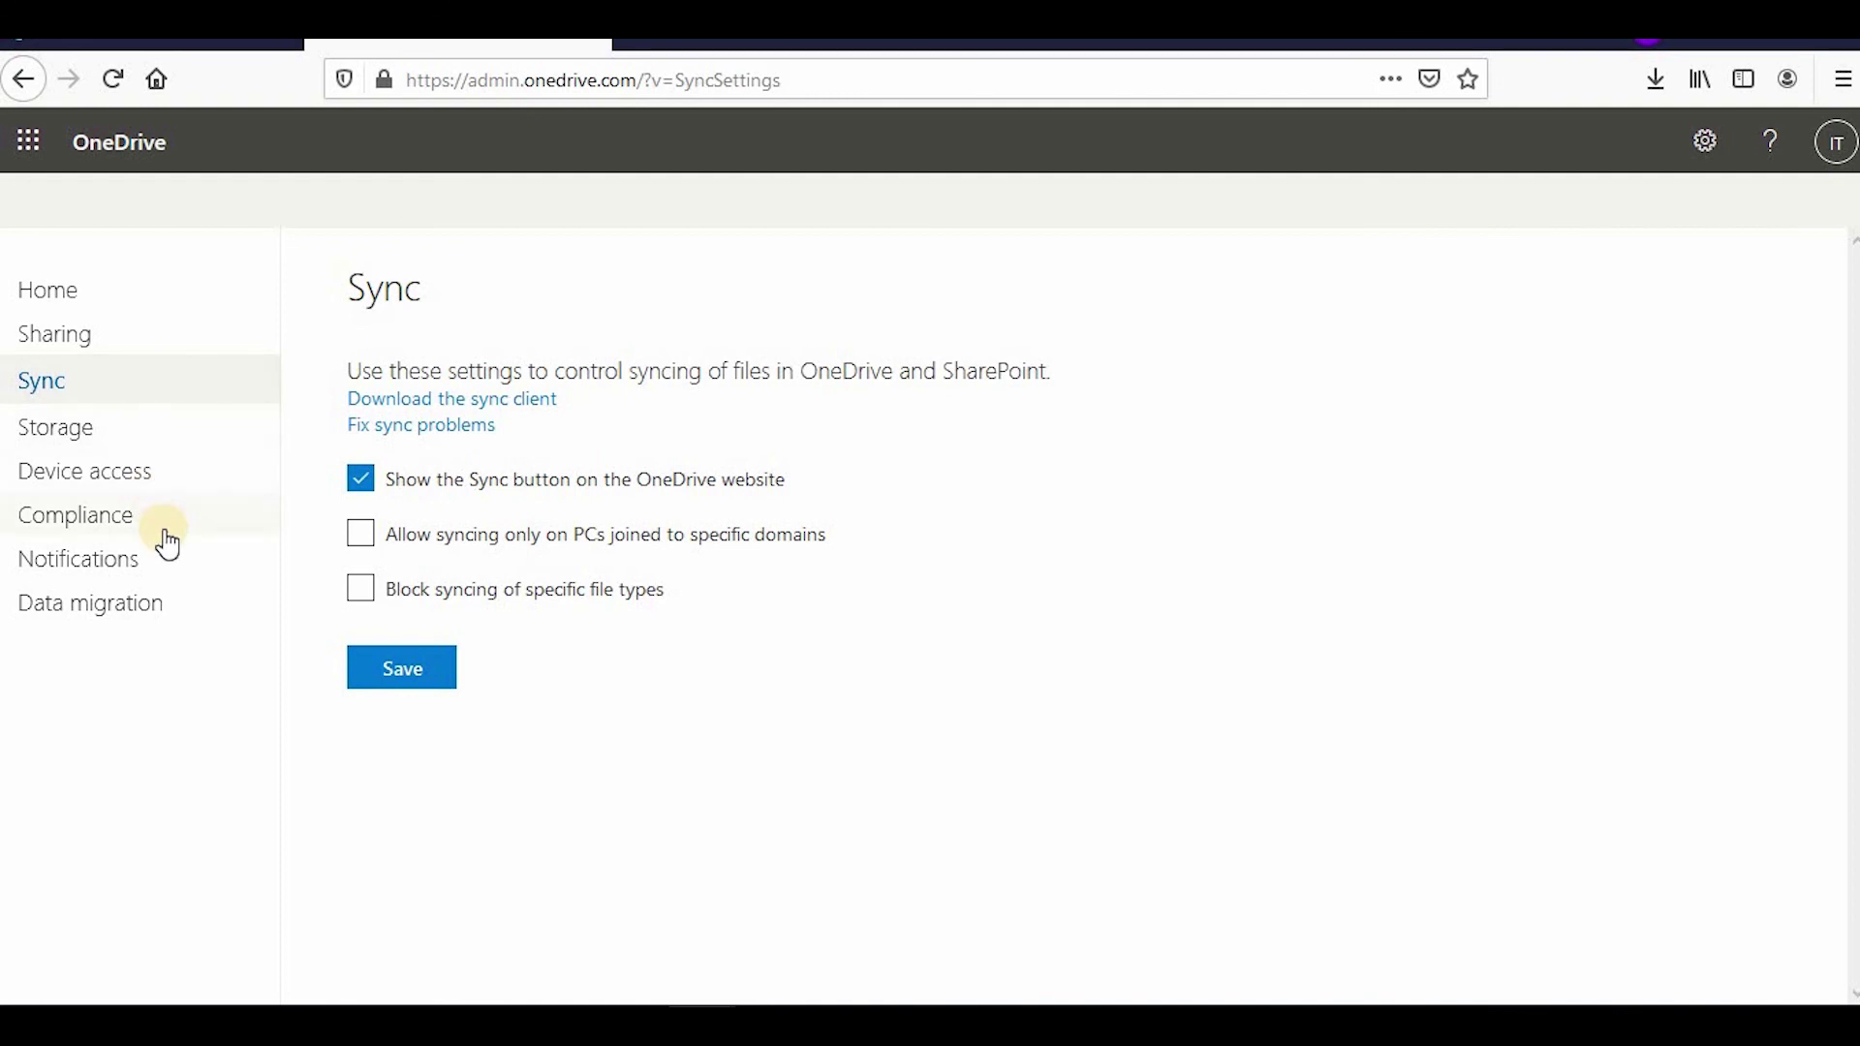
Open OneDrive Device access and leave the IP-address location restriction unchecked
{"action": "left_click", "coordinate": [166, 497]}
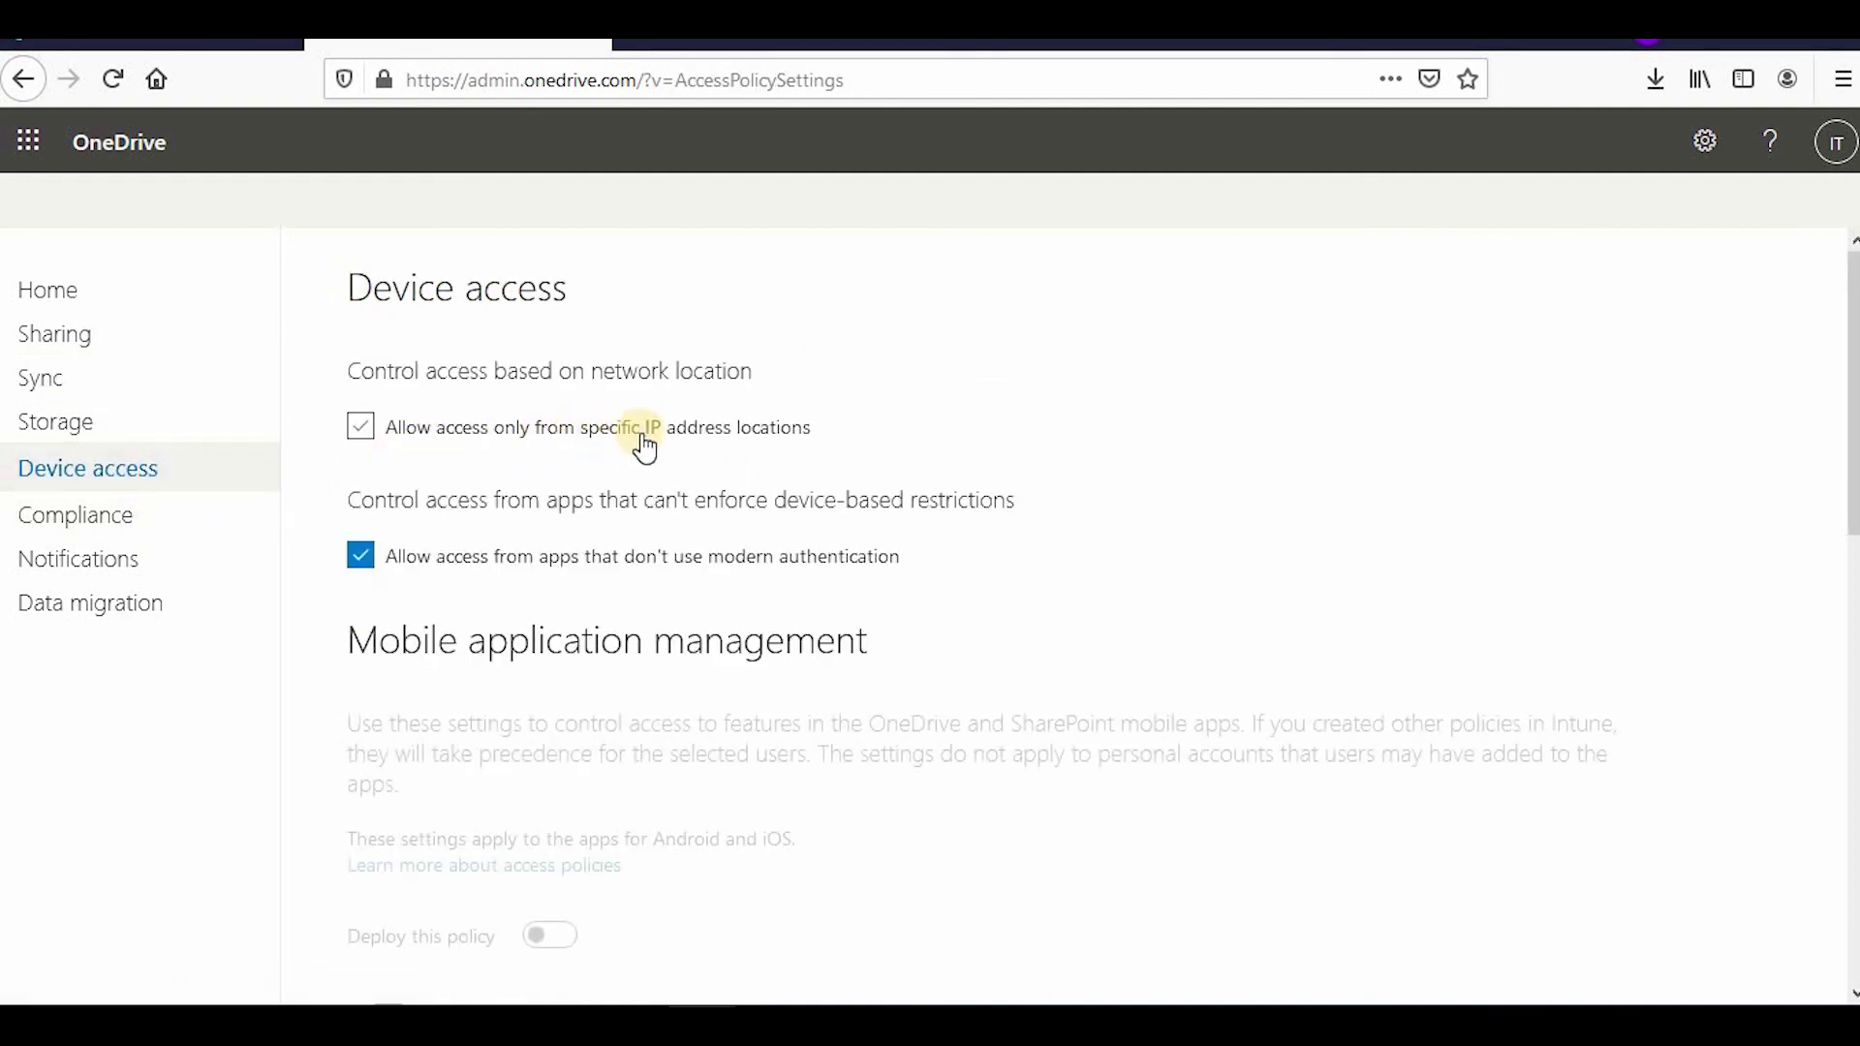
{"action": "left_click", "coordinate": [710, 436]}
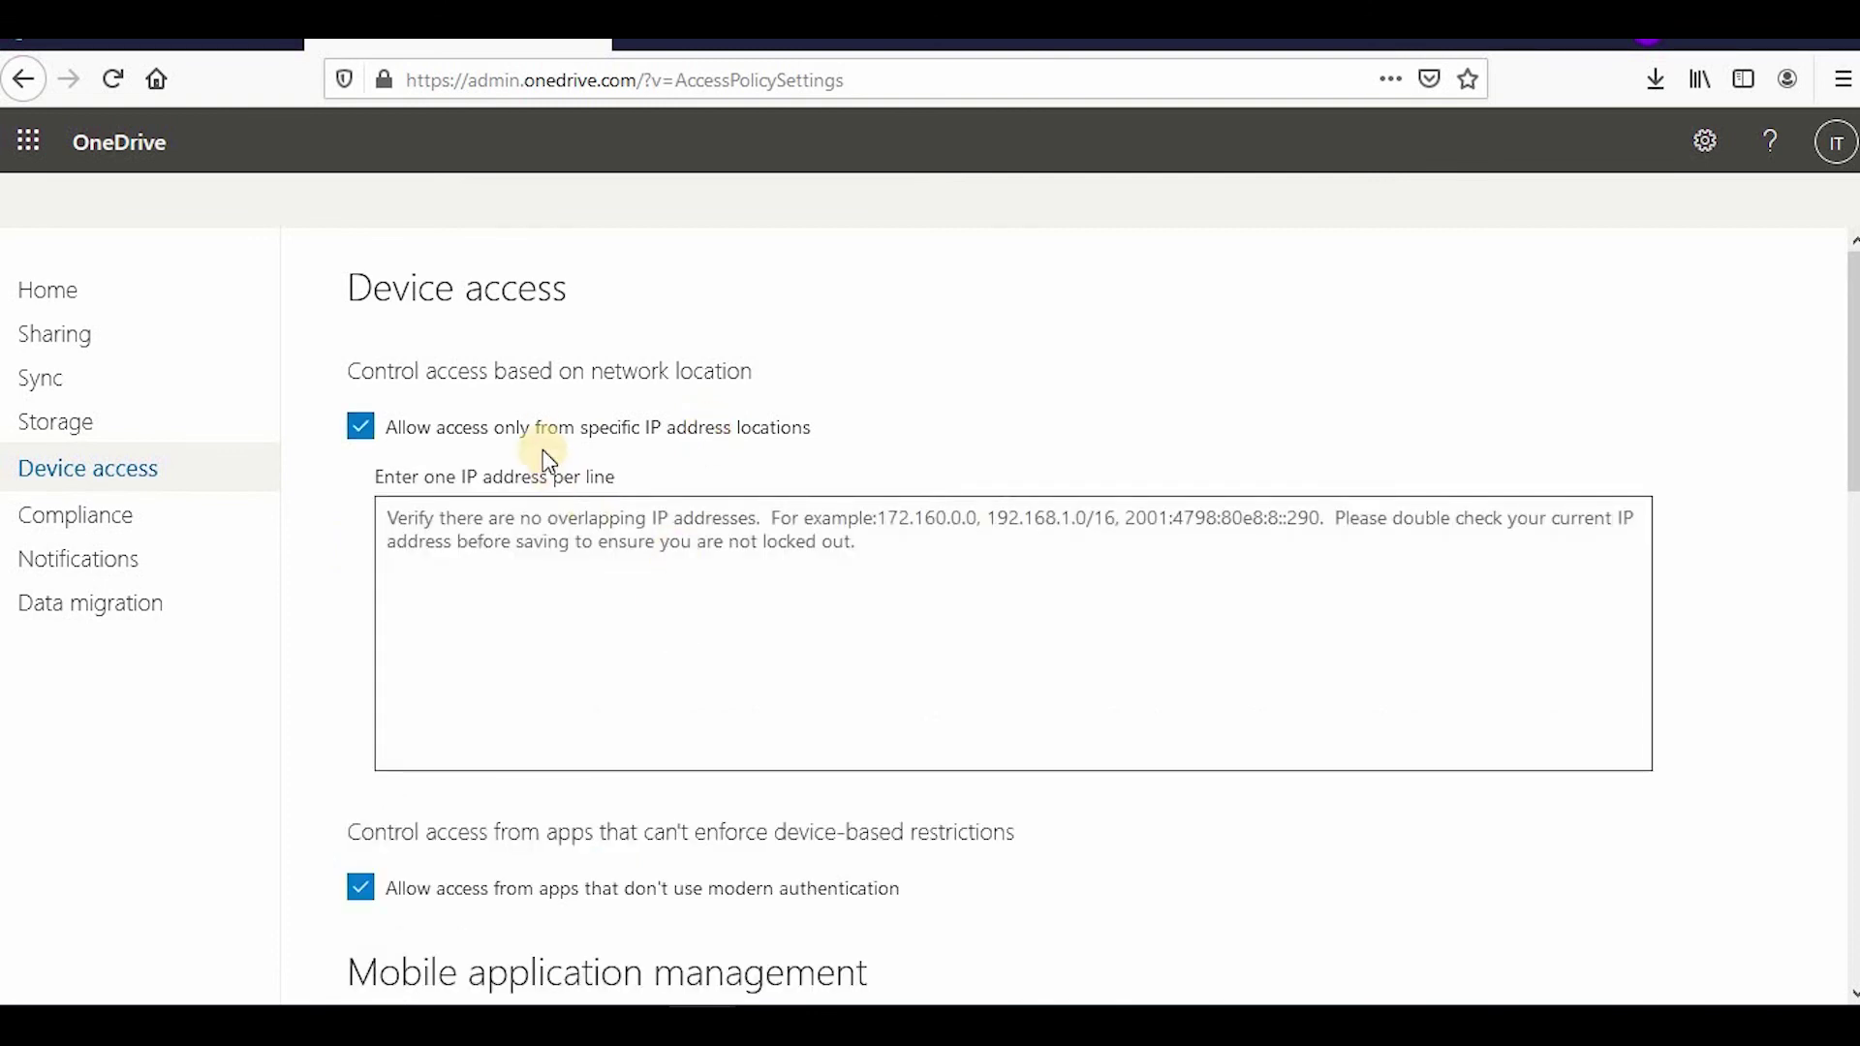
{"action": "left_click", "coordinate": [606, 427]}
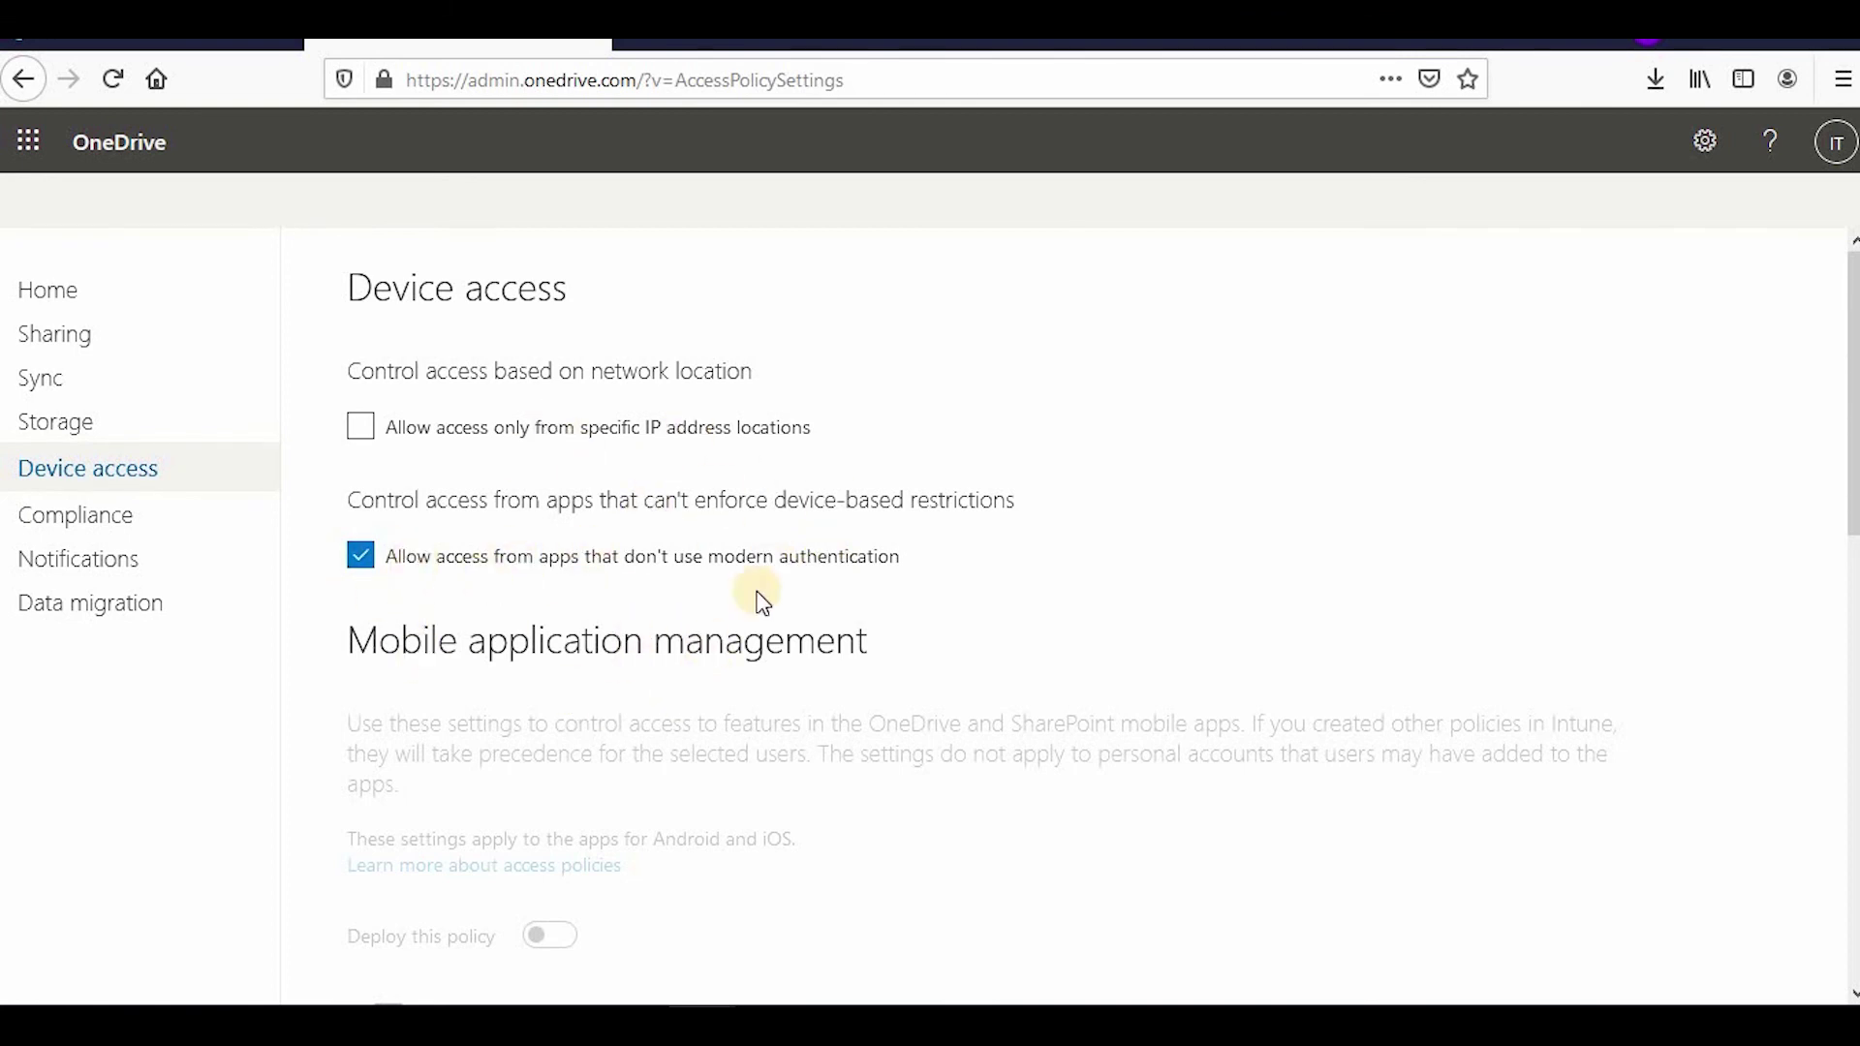
Review the Device access settings: non-modern-authentication apps allowed, mobile app policy undeployed
{"action": "scroll", "coordinate": [594, 600], "scroll_direction": "down", "scroll_amount": 5}
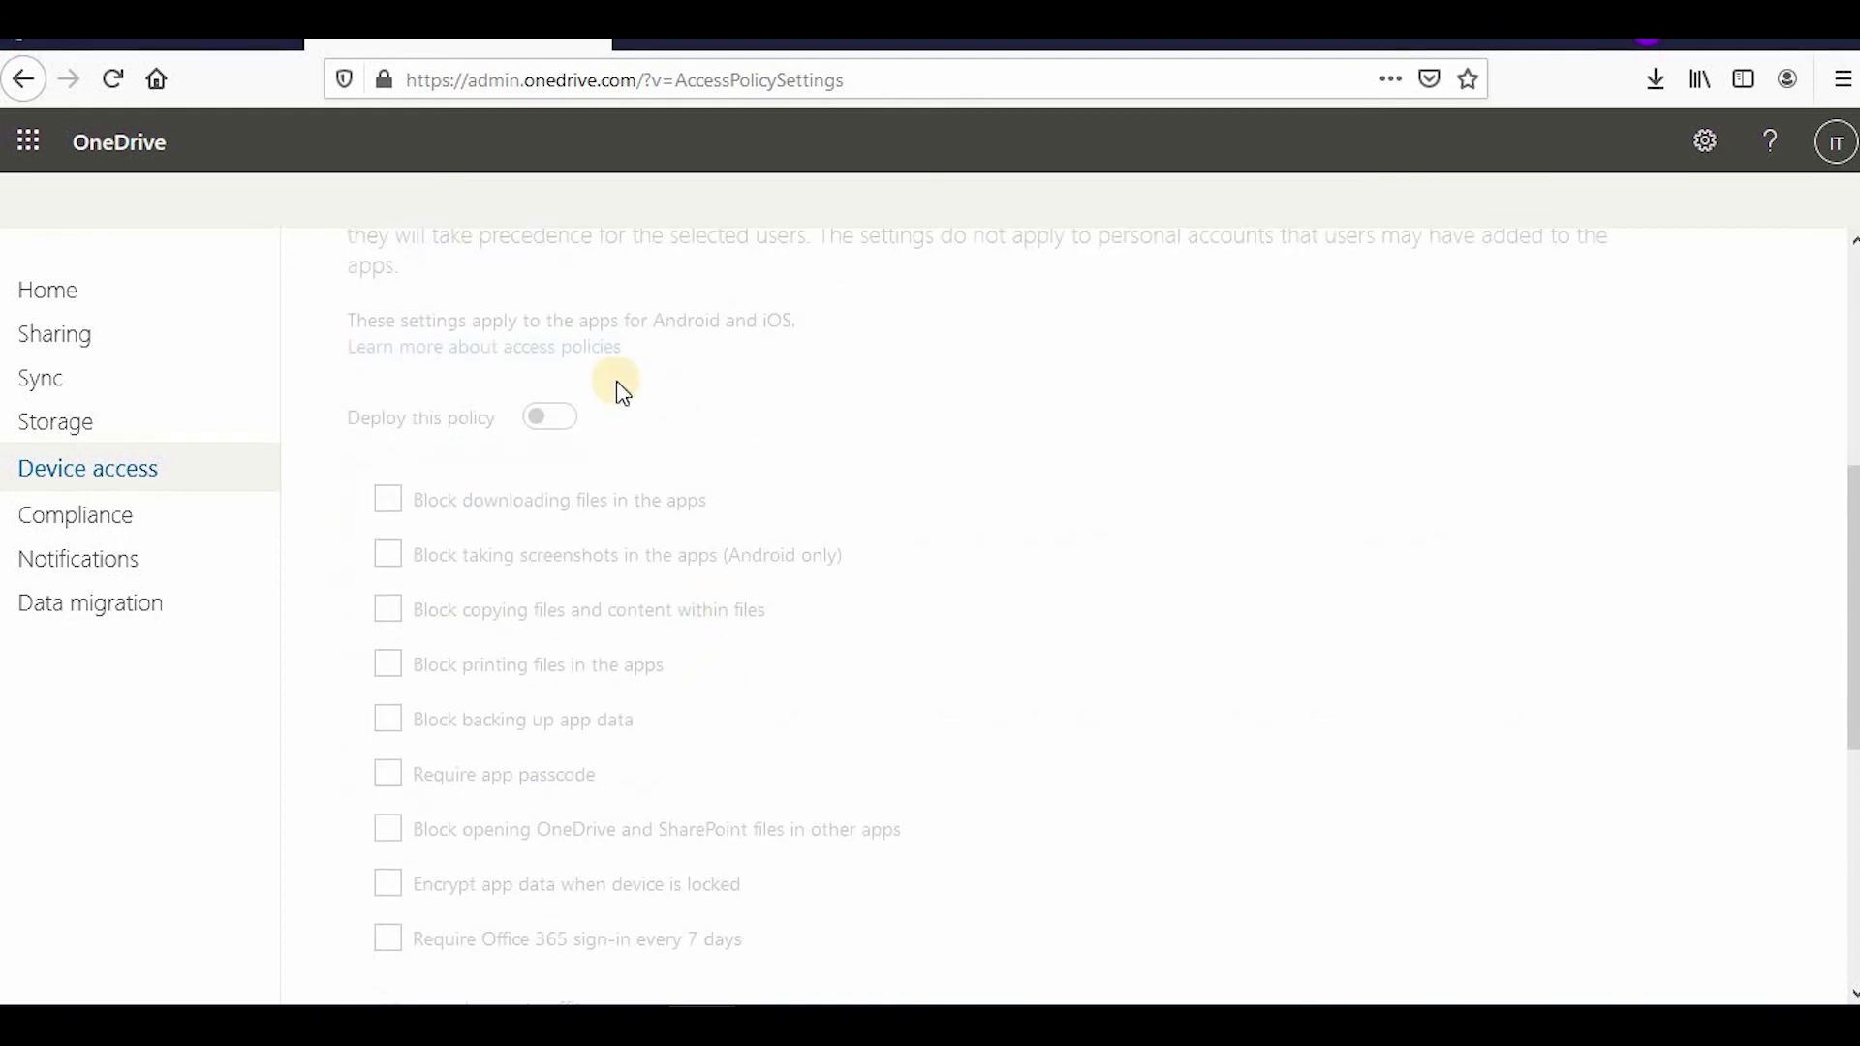
{"action": "scroll", "coordinate": [632, 671], "scroll_direction": "up", "scroll_amount": 3}
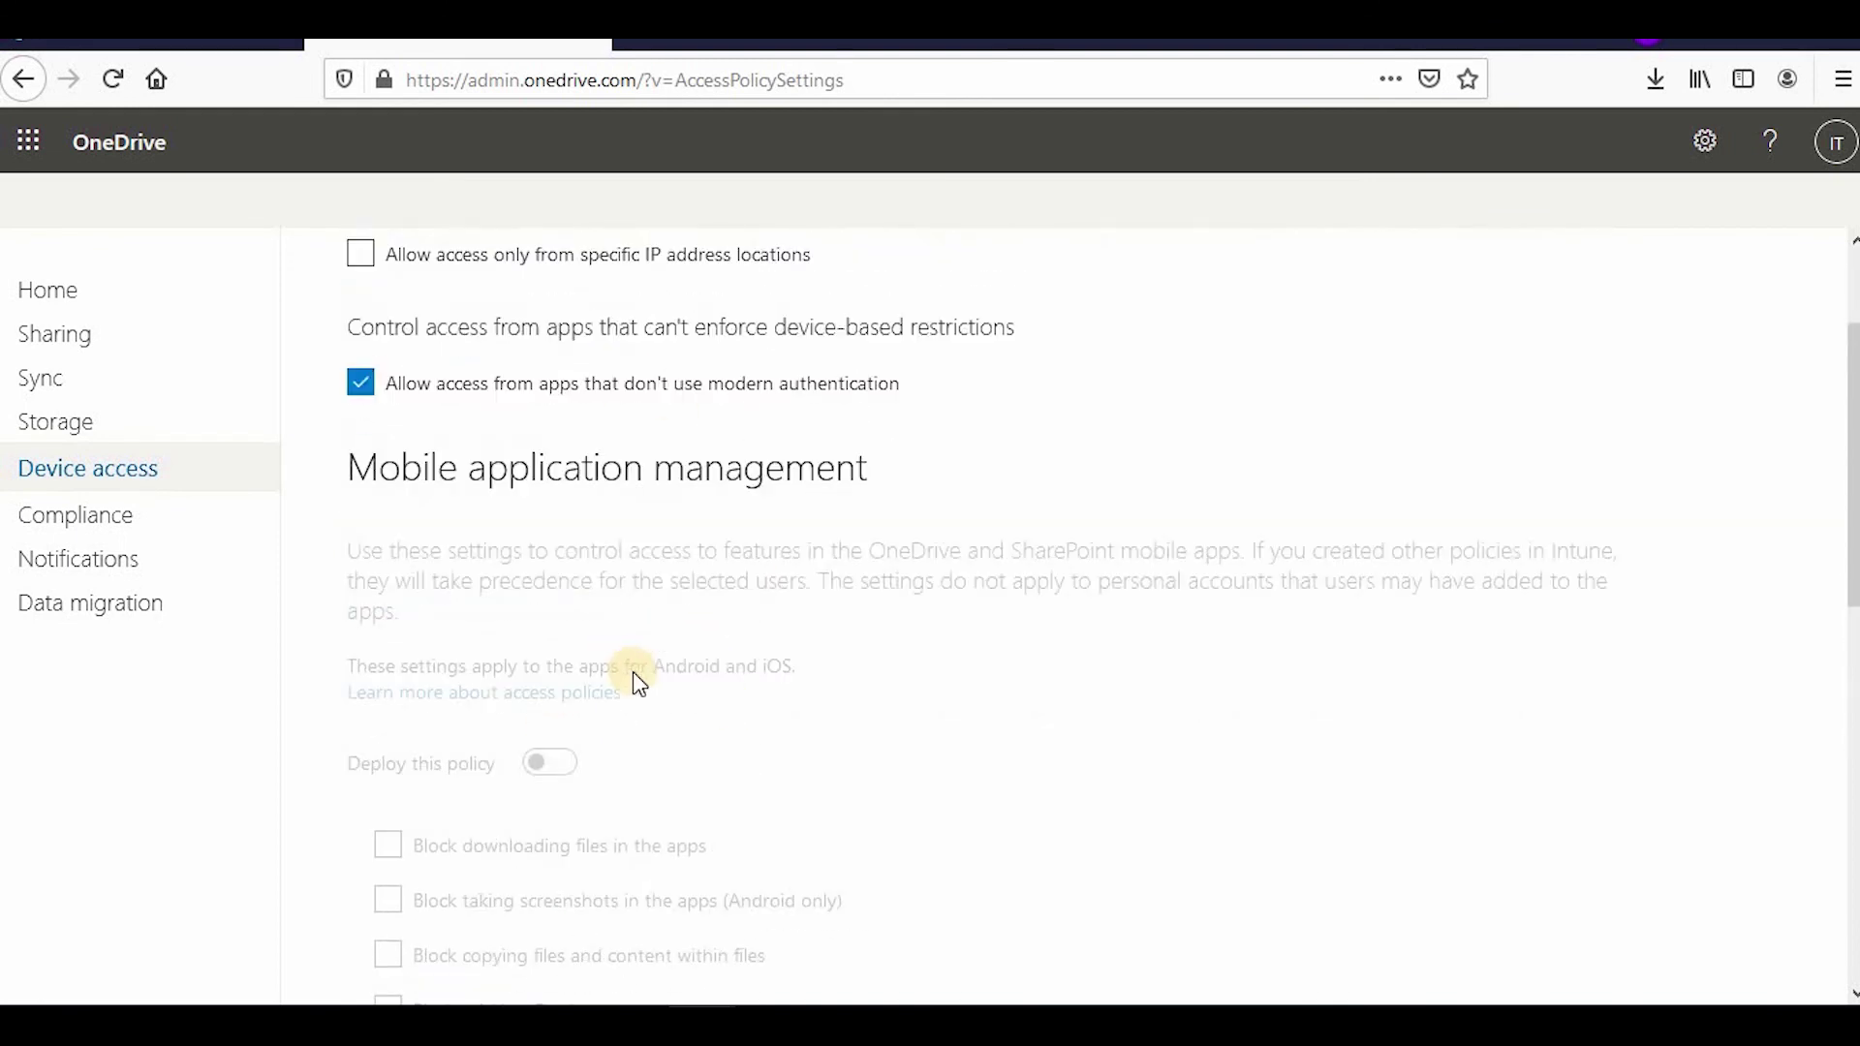
{"action": "left_click", "coordinate": [505, 466]}
{"action": "scroll", "coordinate": [754, 799], "scroll_direction": "down", "scroll_amount": 8}
{"action": "scroll", "coordinate": [754, 799], "scroll_direction": "up", "scroll_amount": 10}
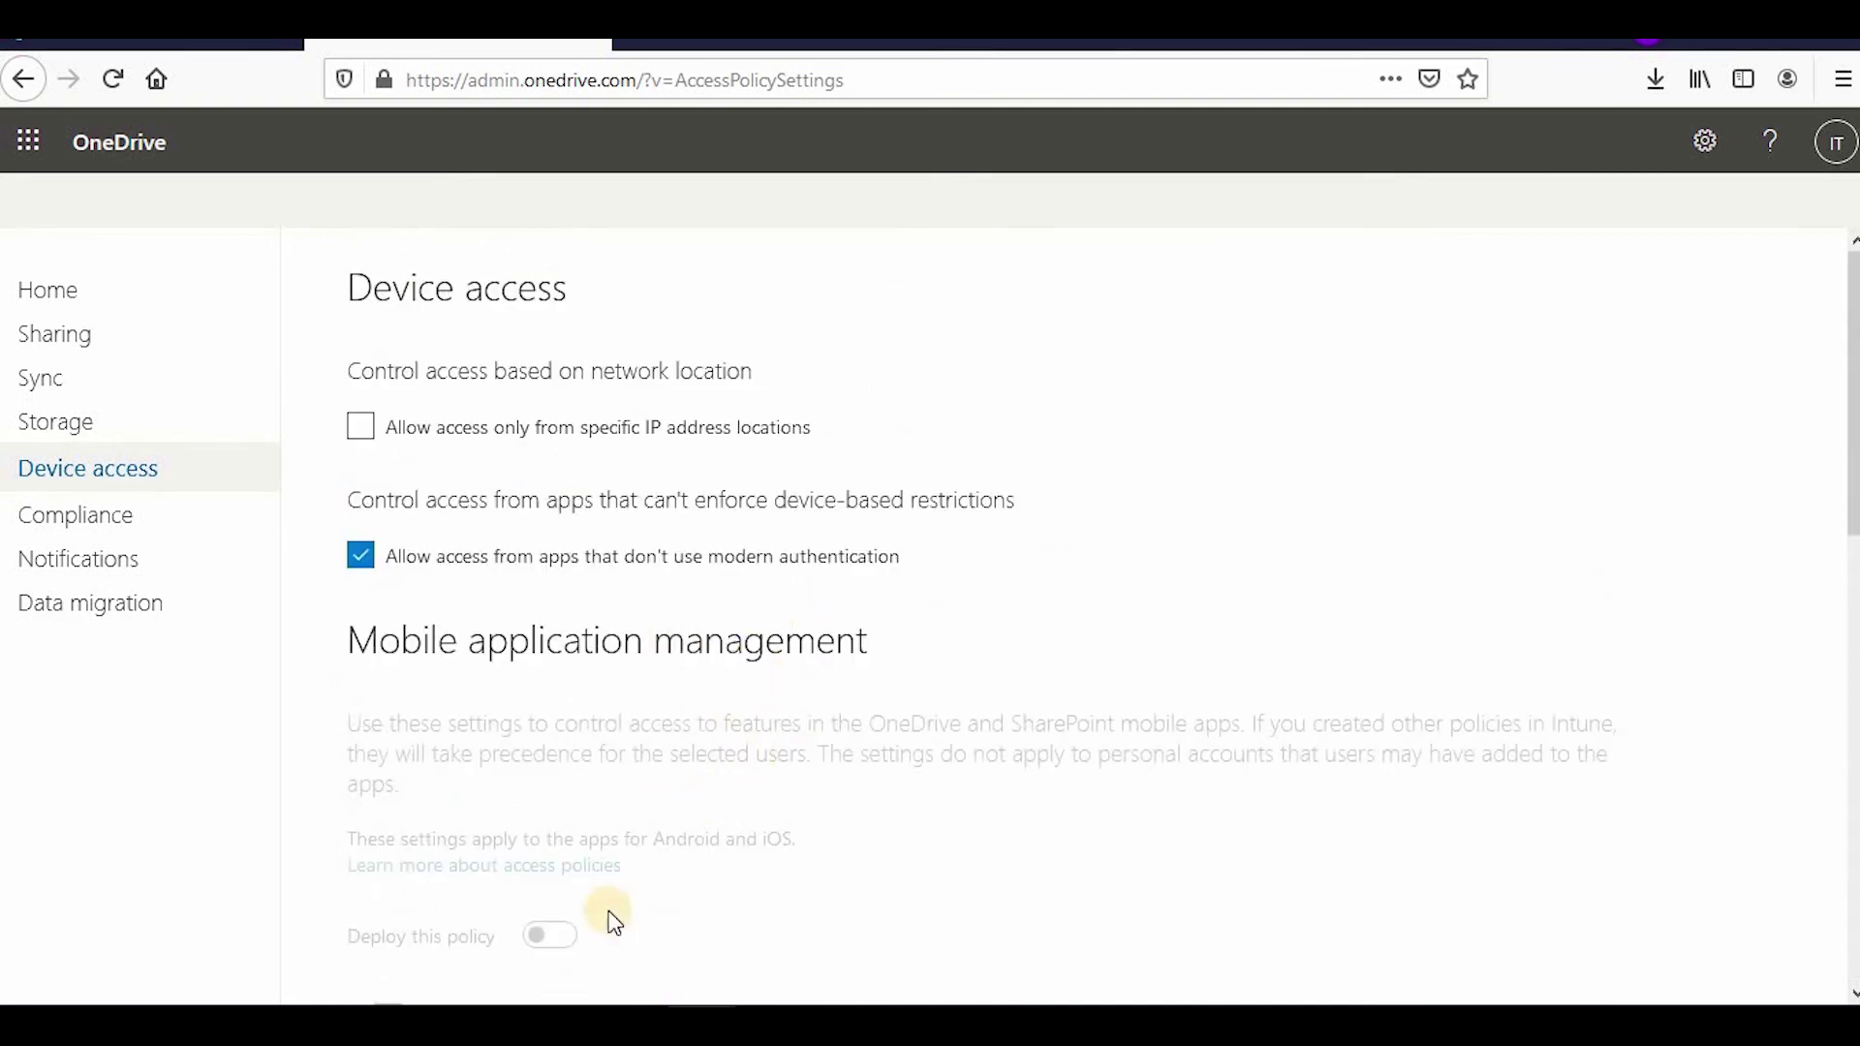
{"action": "scroll", "coordinate": [716, 780], "scroll_direction": "down", "scroll_amount": 1}
{"action": "scroll", "coordinate": [720, 783], "scroll_direction": "down", "scroll_amount": 5}
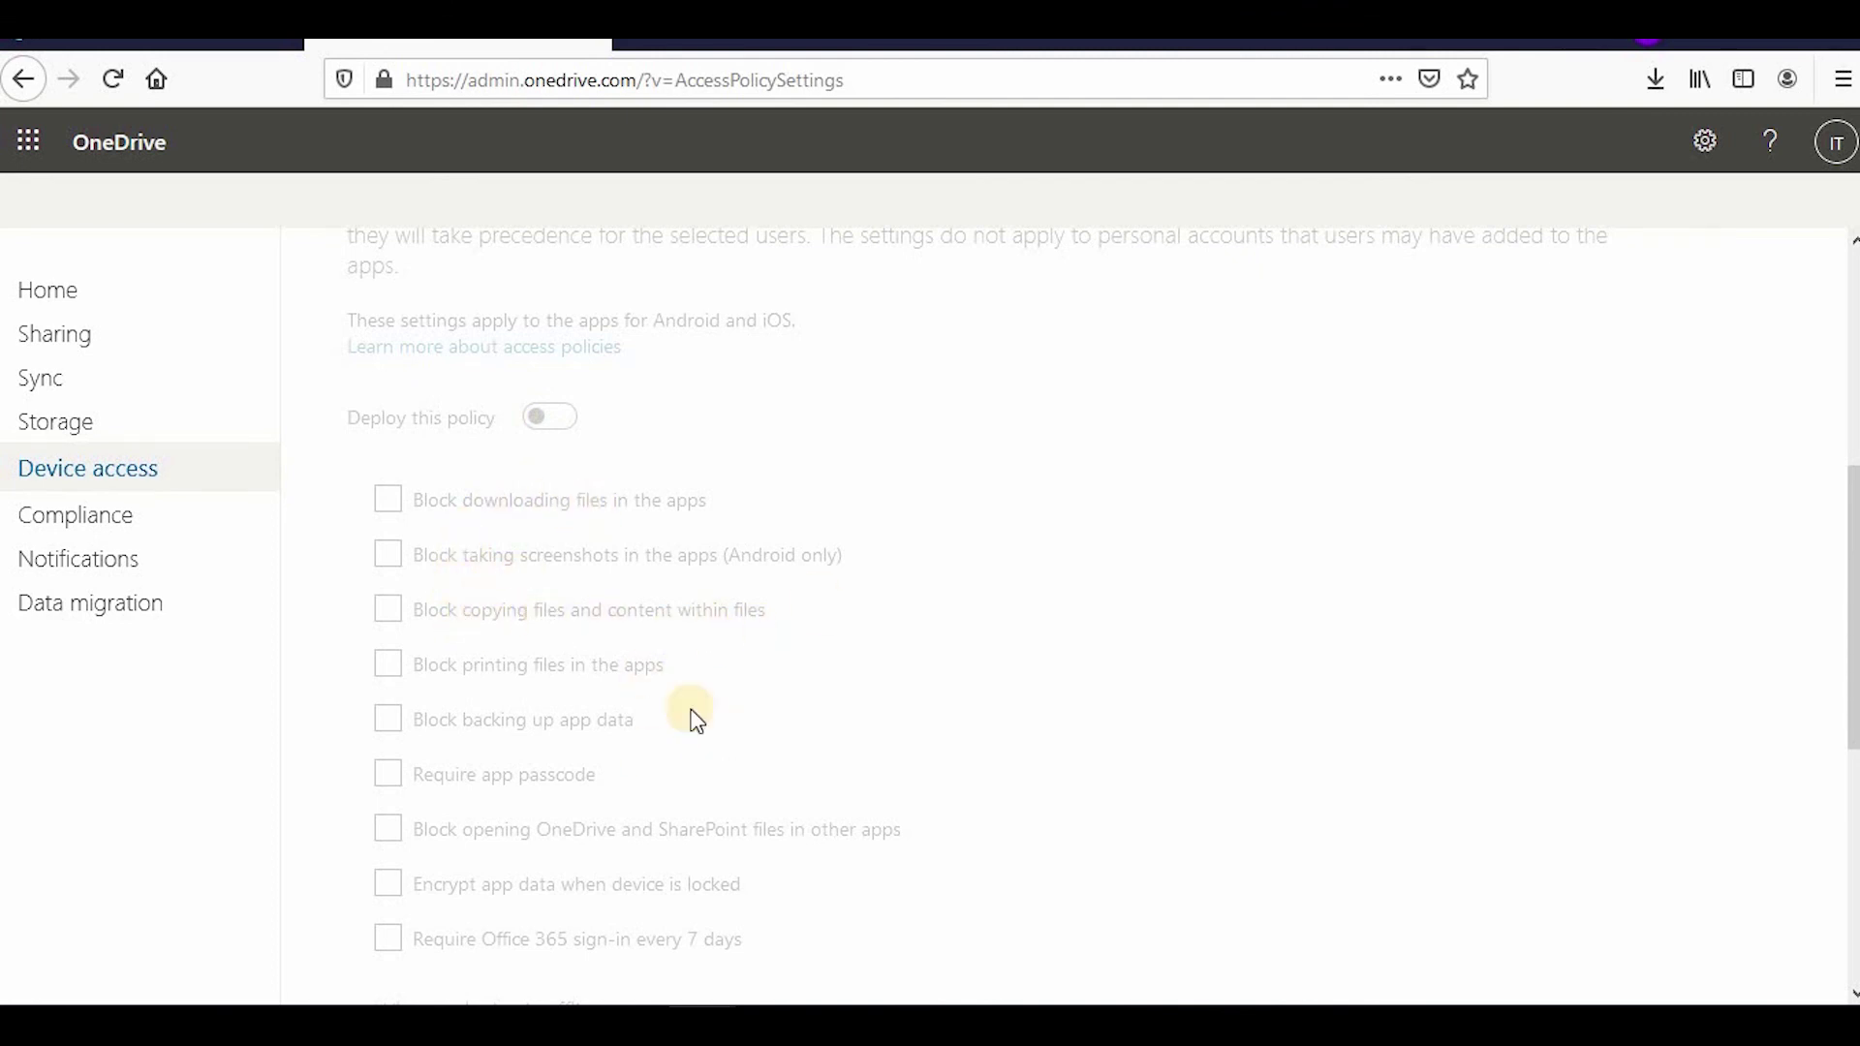
{"action": "scroll", "coordinate": [671, 661], "scroll_direction": "up", "scroll_amount": 5}
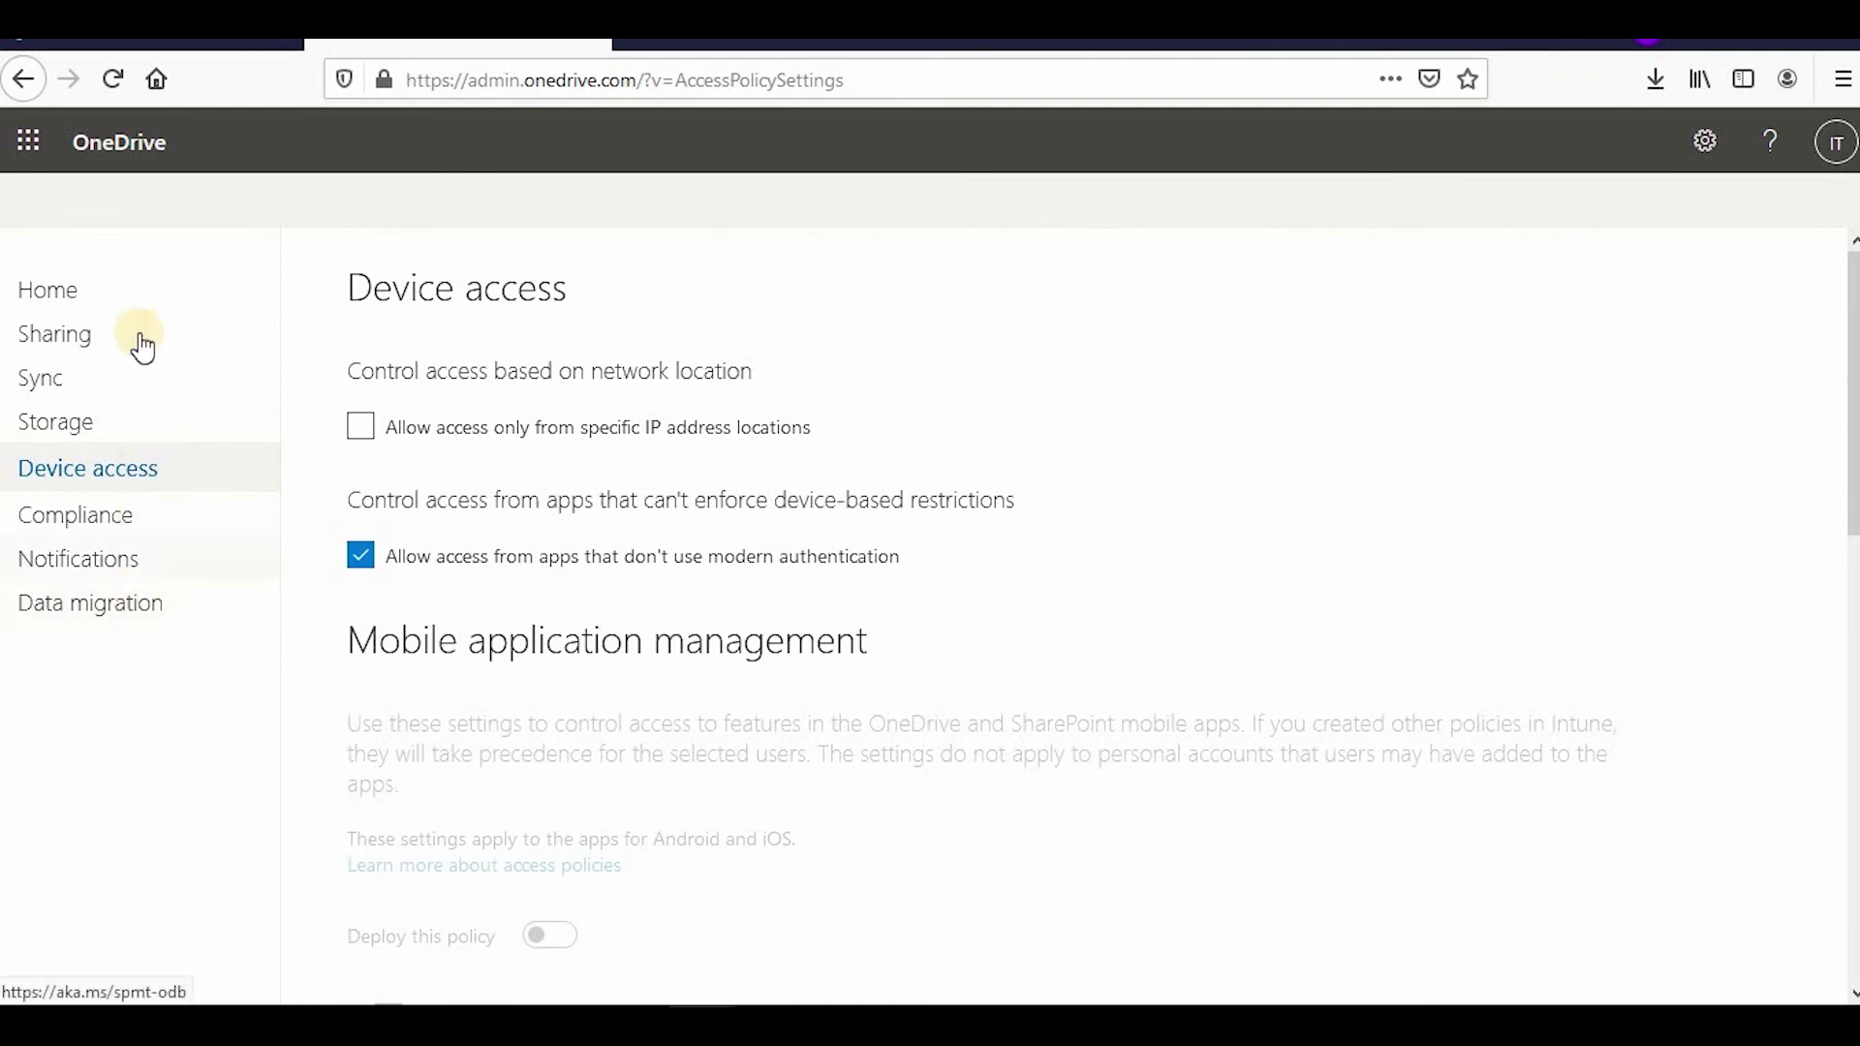
Visit the OneDrive and SharePoint admin home pages, ending on the OneDrive admin center home
{"action": "left_click", "coordinate": [125, 297]}
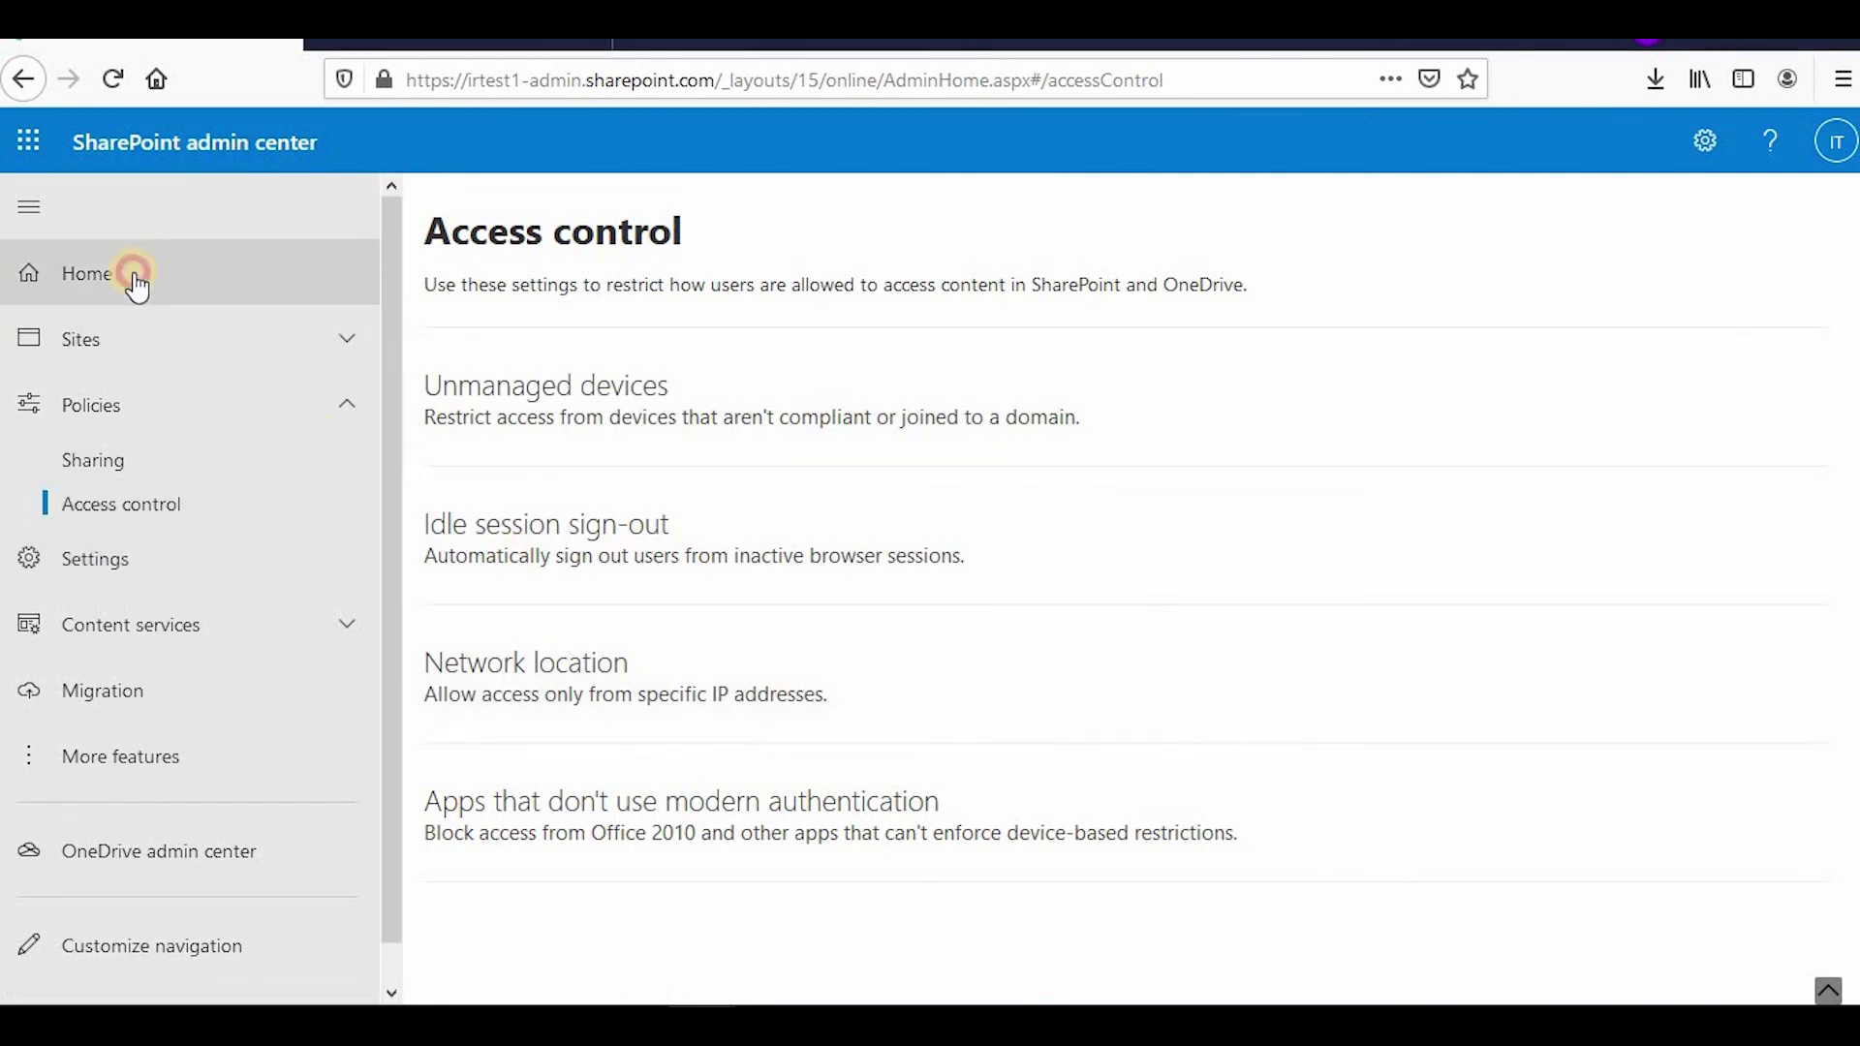
{"action": "left_click", "coordinate": [133, 280]}
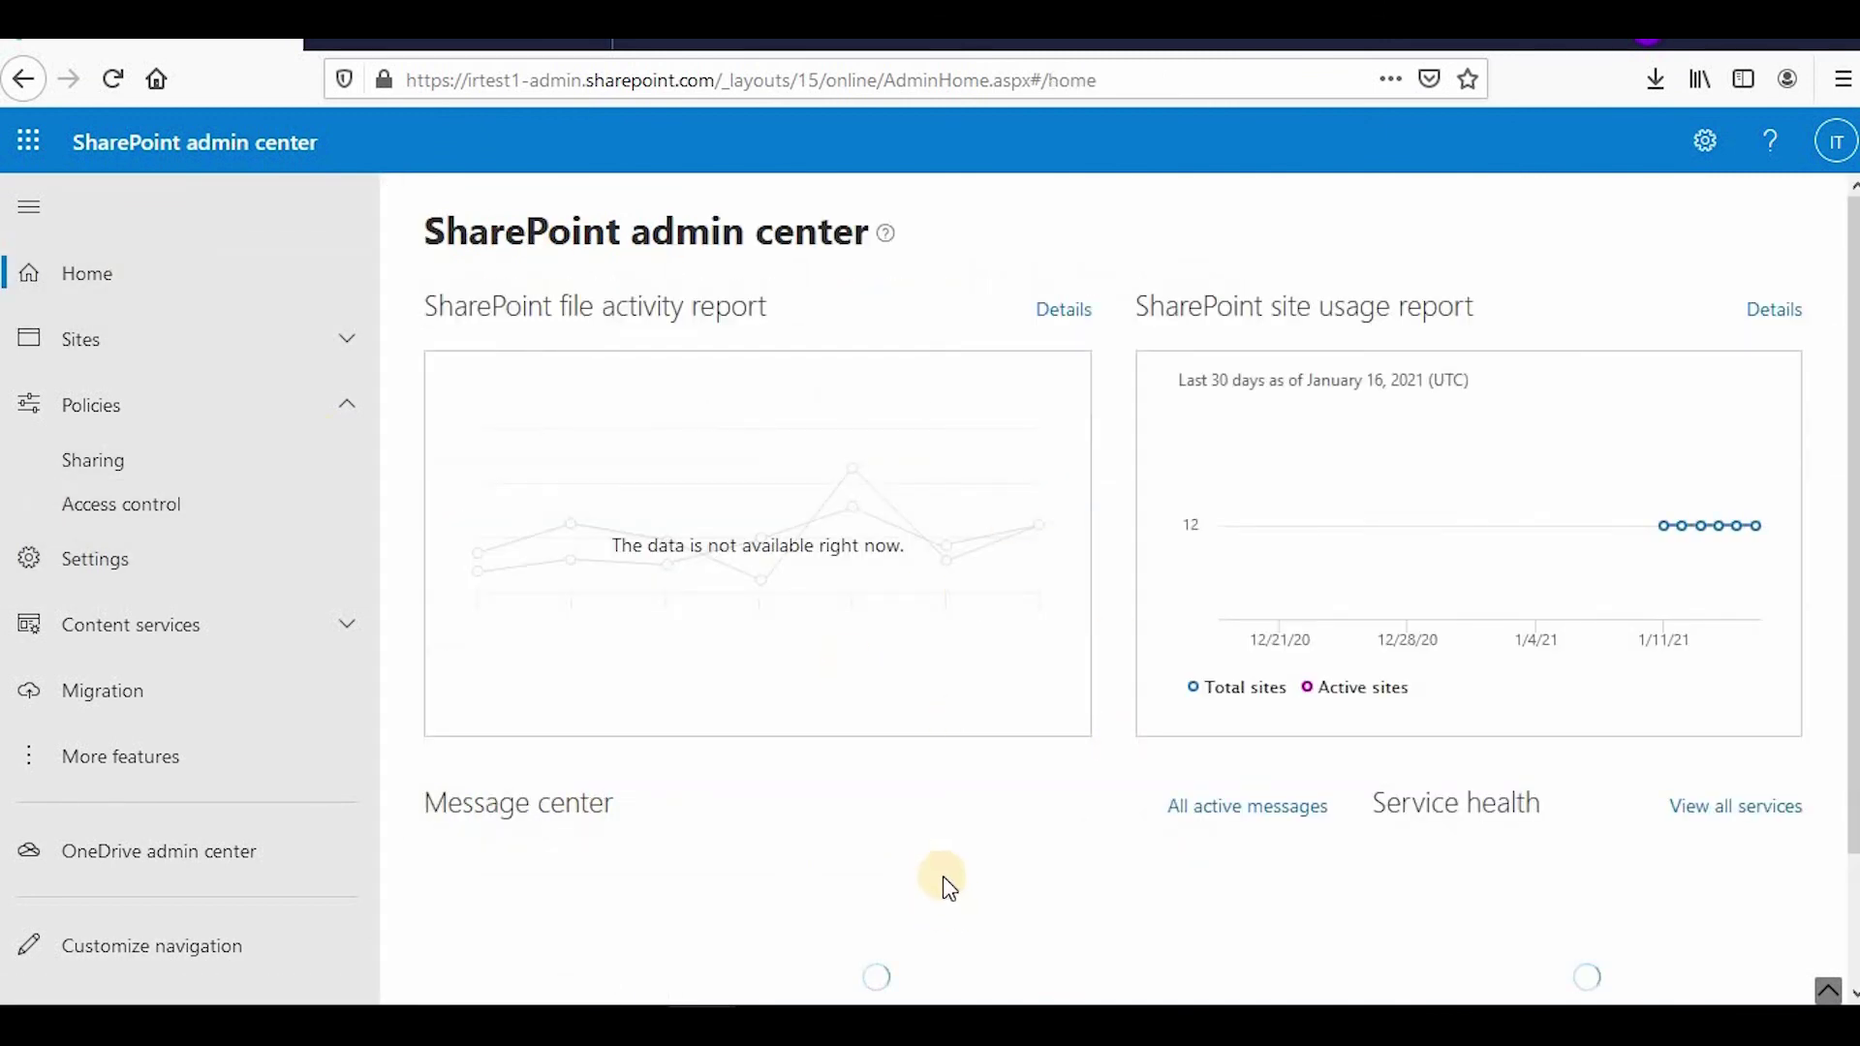
{"action": "left_click", "coordinate": [455, 44]}
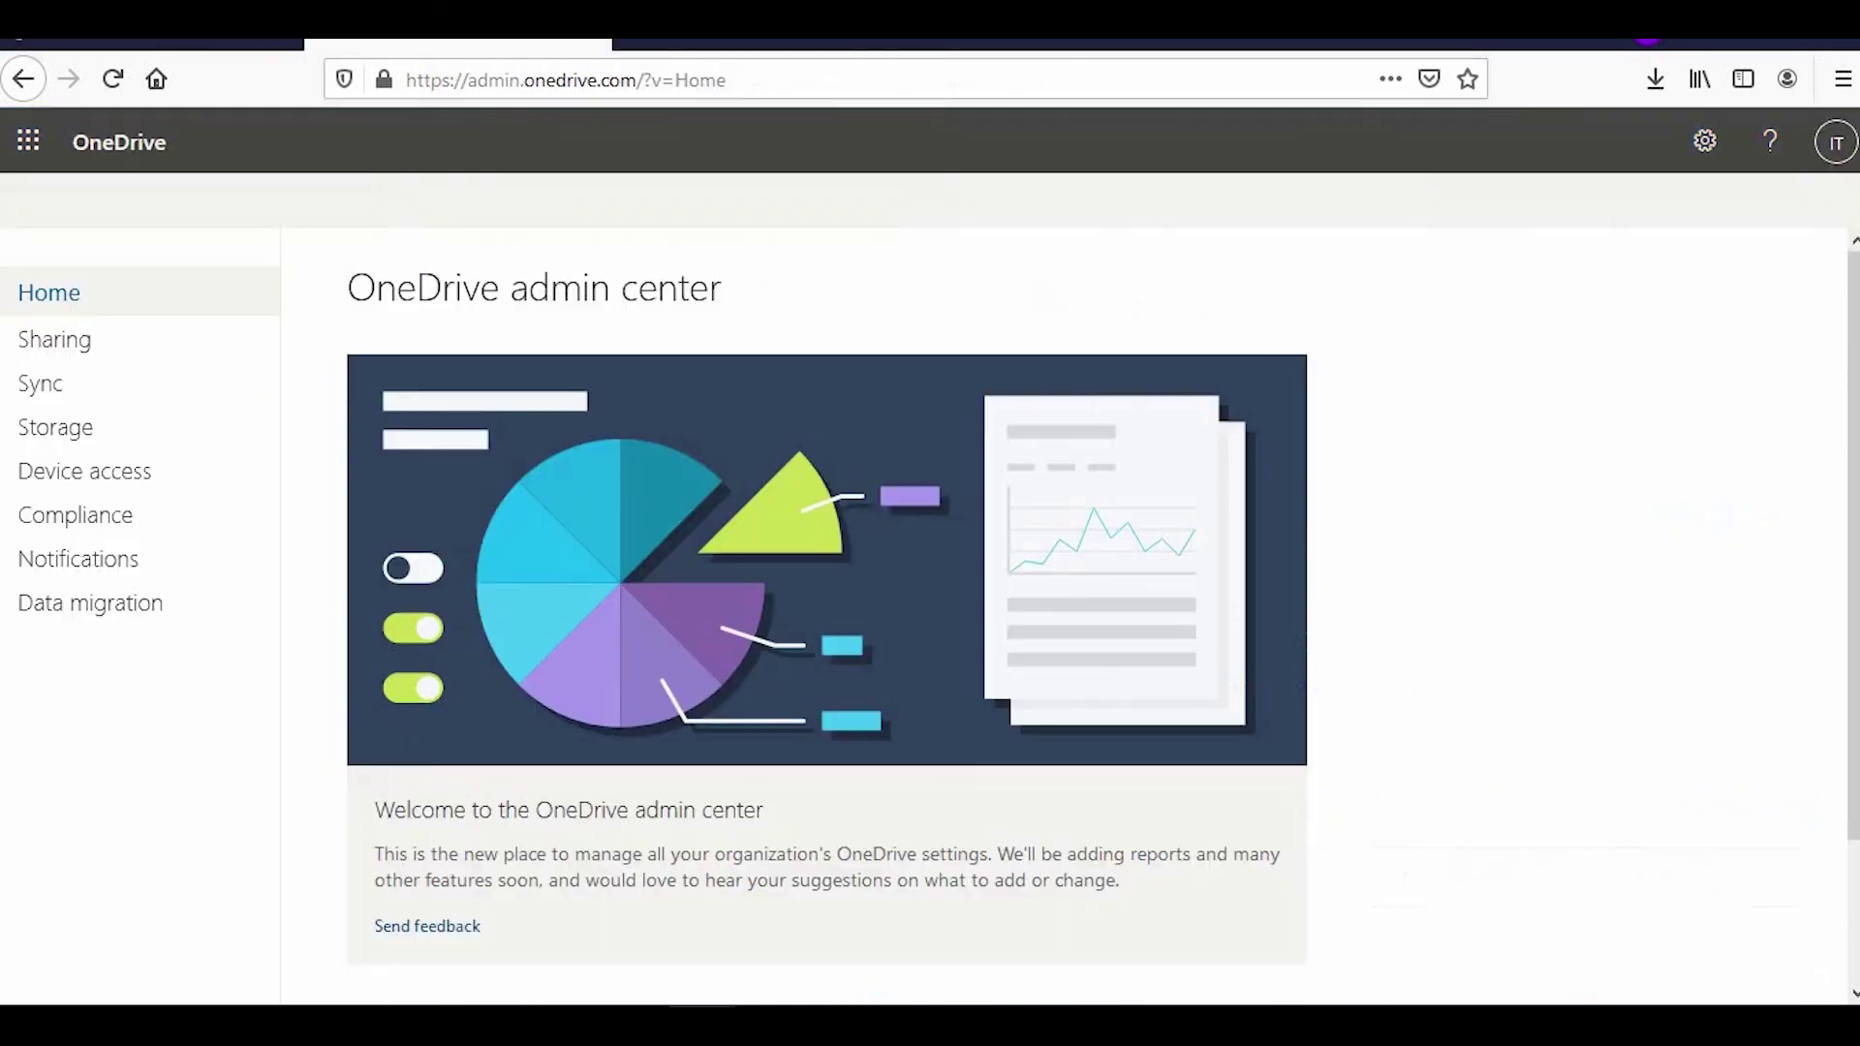